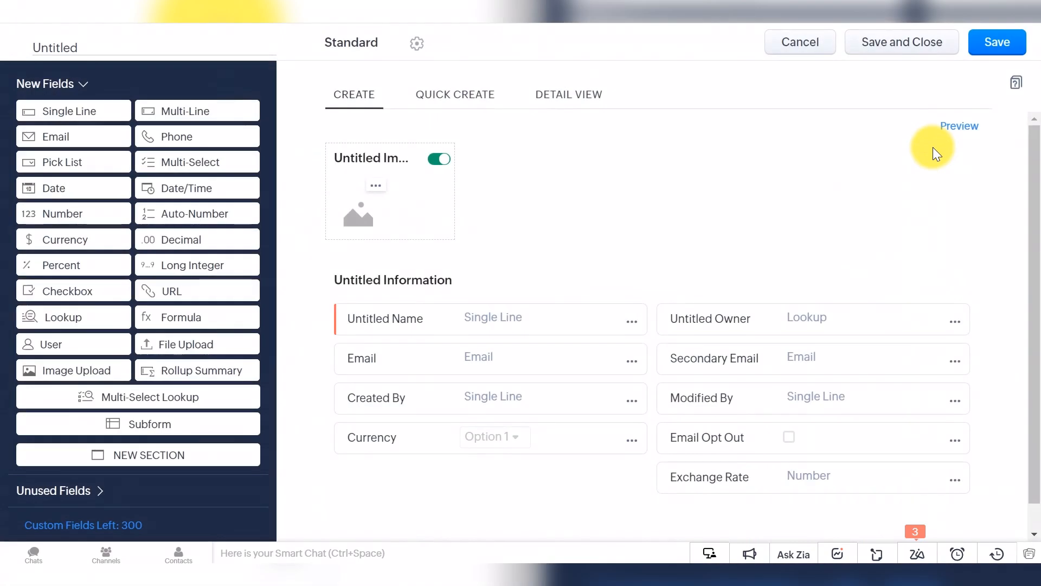
Step: Rename the new module to 'Payments' as plural and 'Payment' as singular
click(116, 45)
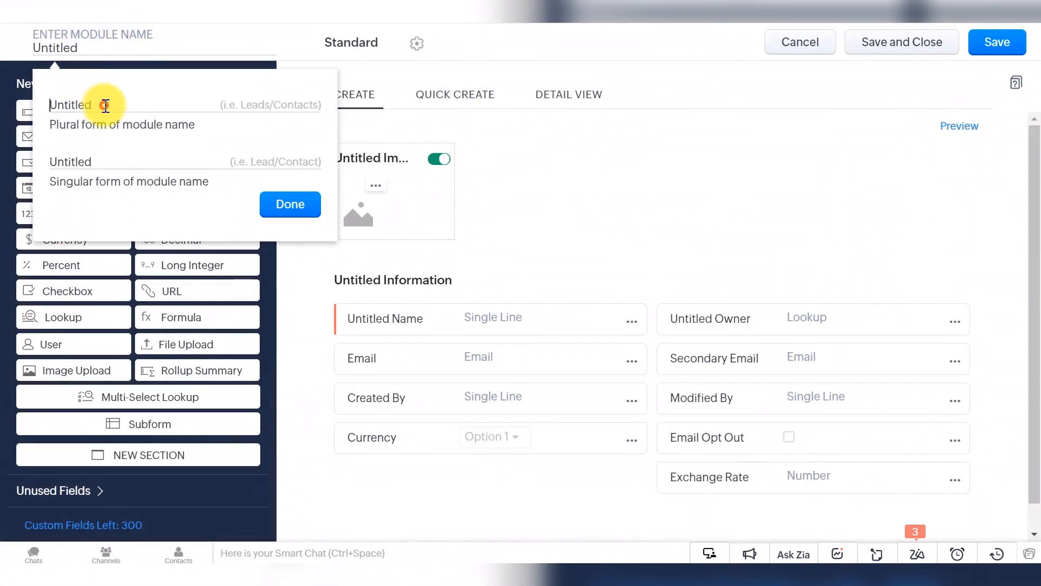
click(65, 45)
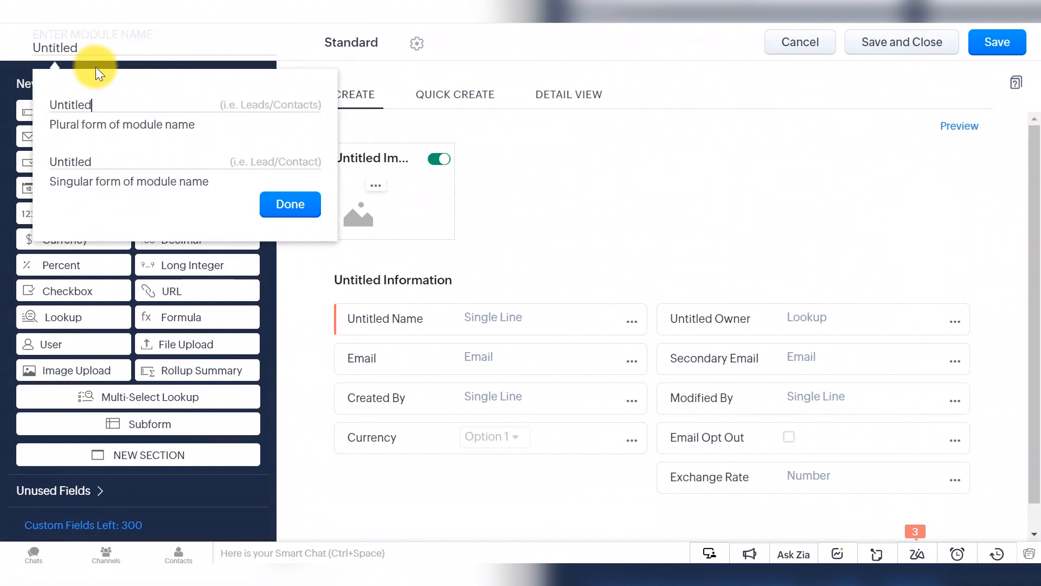
key(BackSpace)
key(BackSpace)
key(BackSpace)
key(BackSpace)
key(BackSpace)
key(BackSpace)
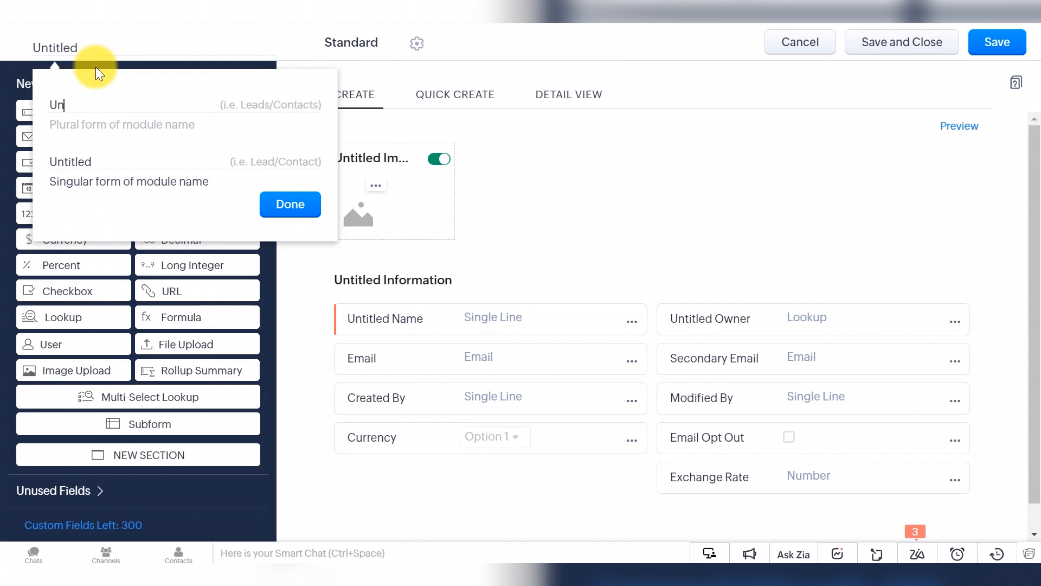
key(ctrl+z)
text(Payments)
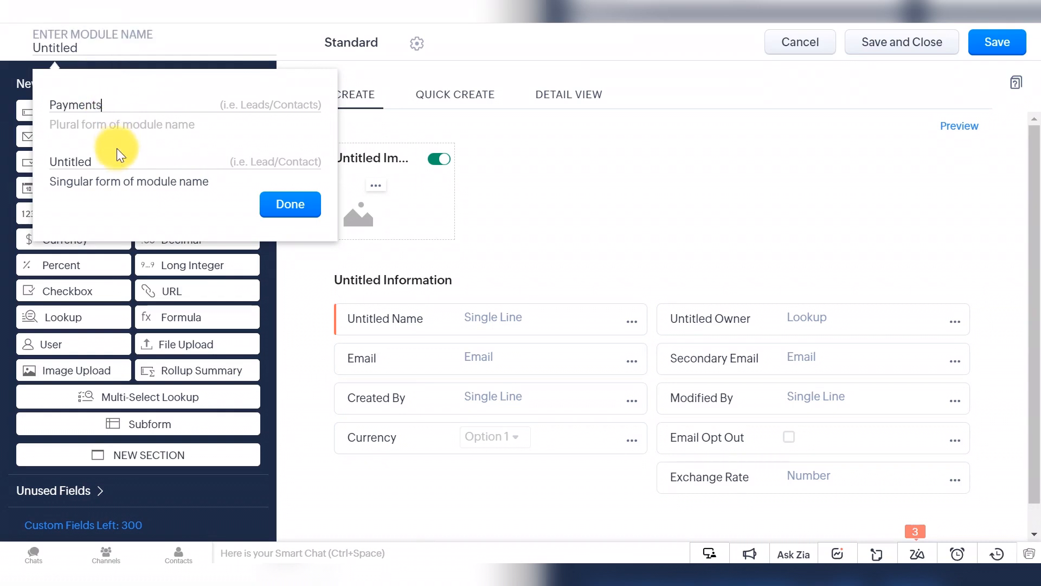
click(116, 162)
key(BackSpace)
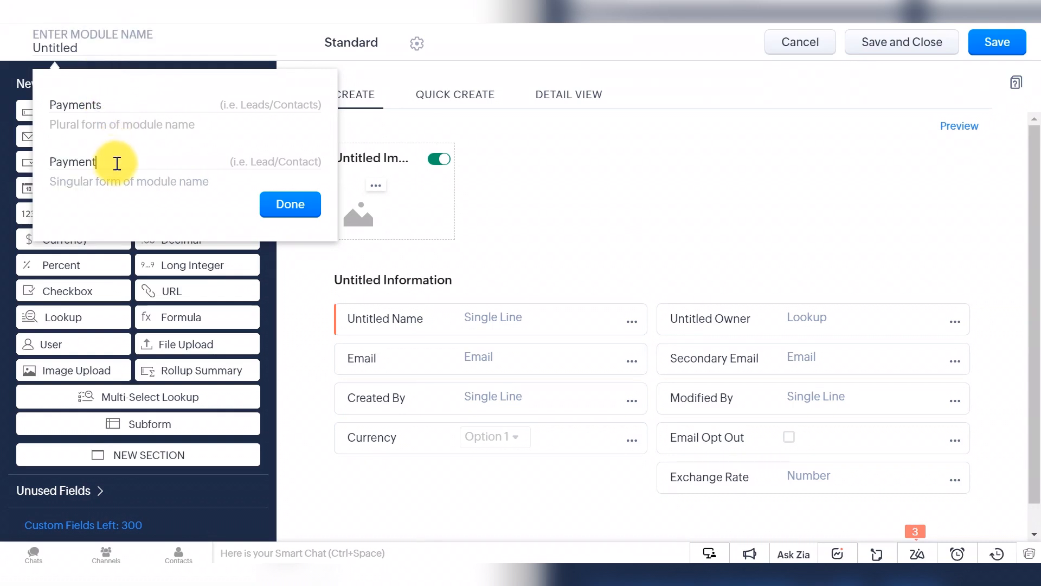
click(290, 205)
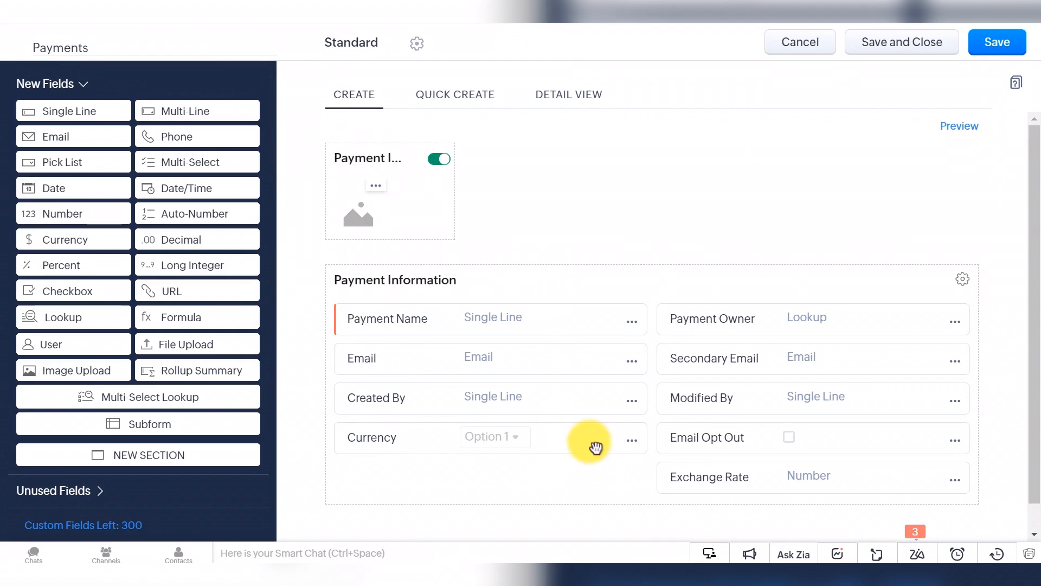
Step: Add a Lookup field labelled 'Invoice' below Currency, with related list title 'Payments'
scroll(596, 446, down, 1)
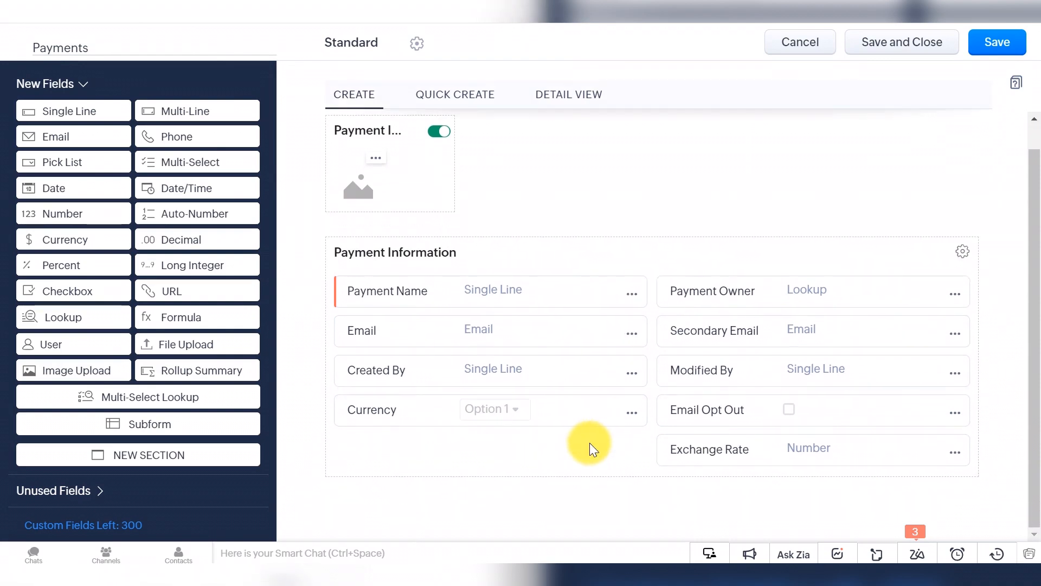
scroll(591, 443, up, 1)
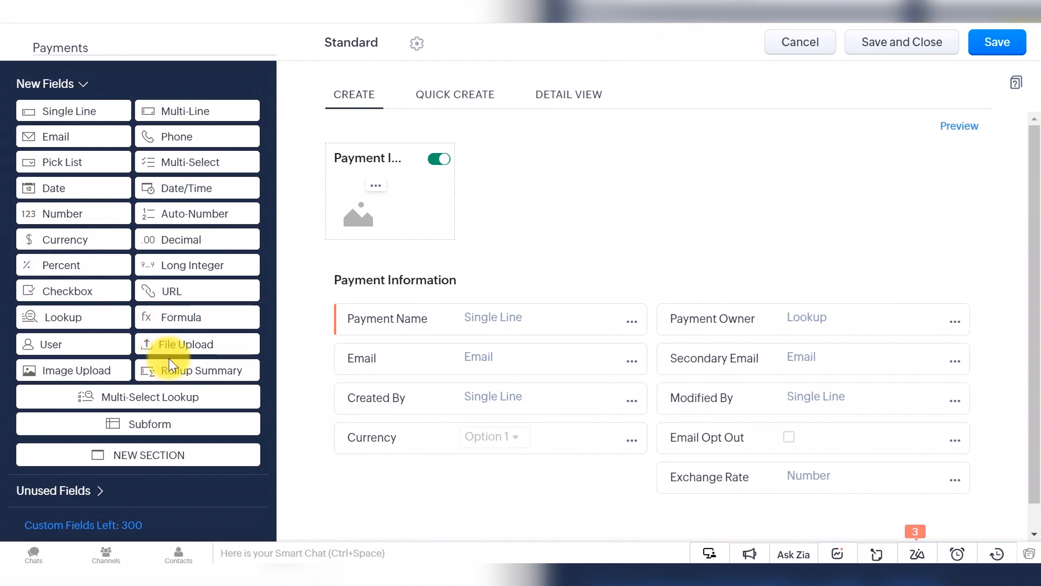
drag(94, 329, 407, 480)
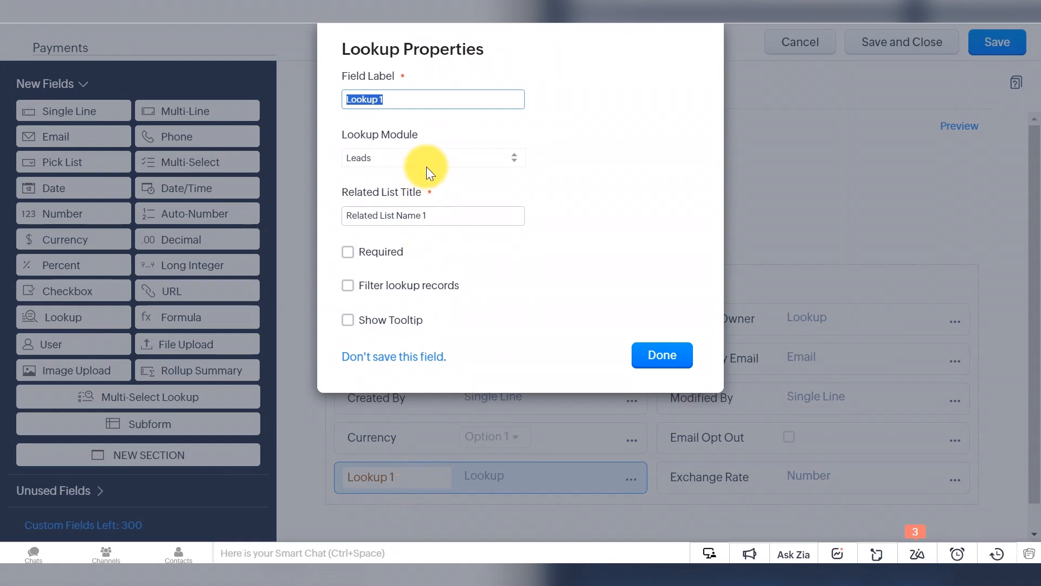
text(Invoice)
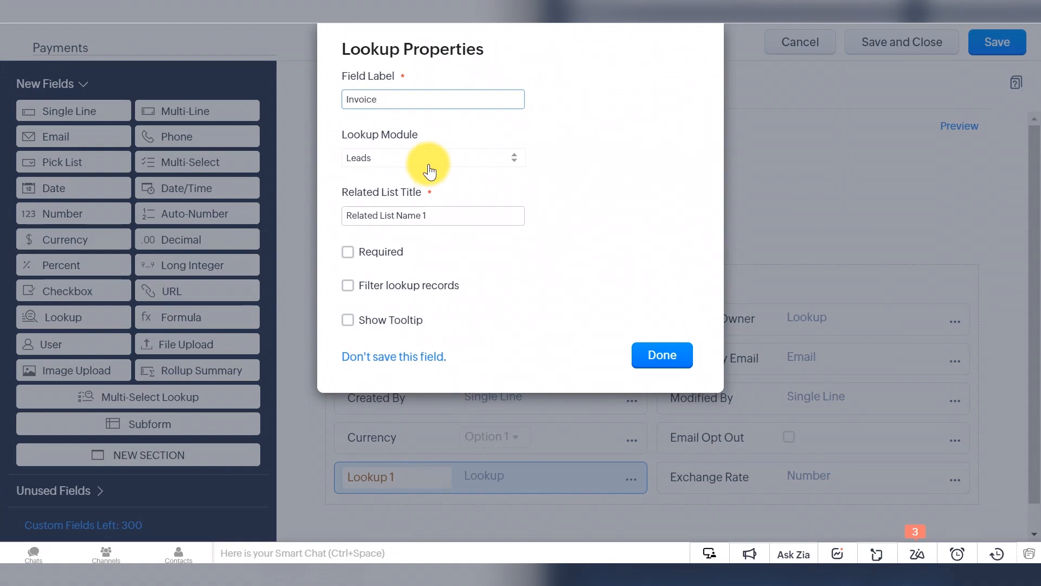
click(447, 216)
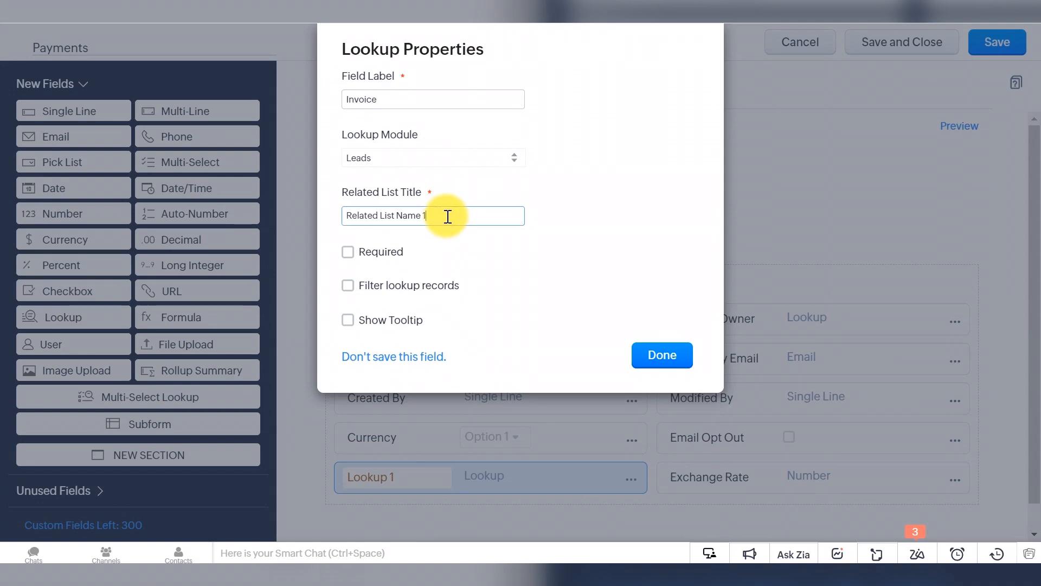
drag(446, 215, 294, 216)
text(Pa)
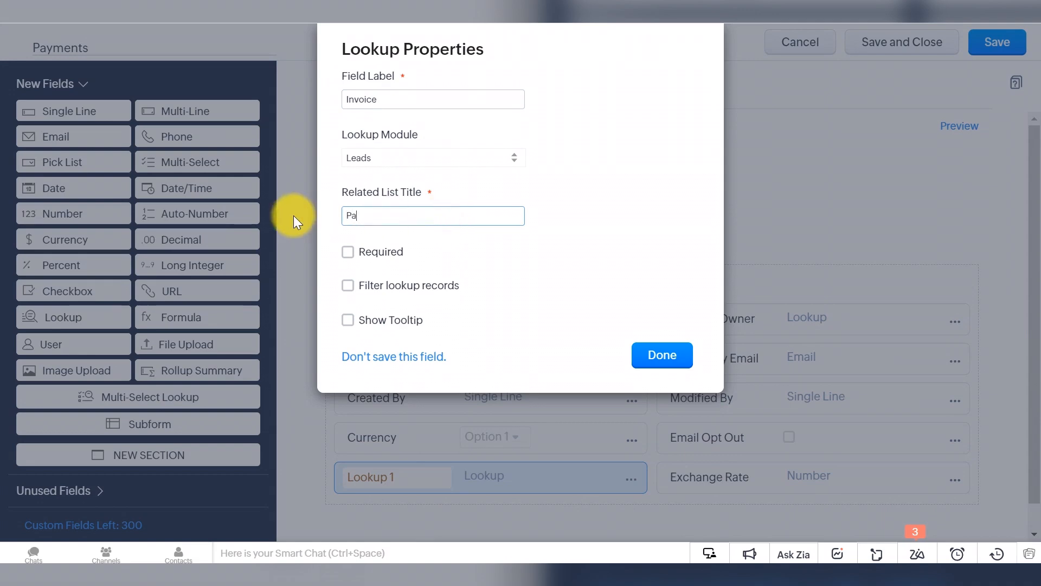
text(yments)
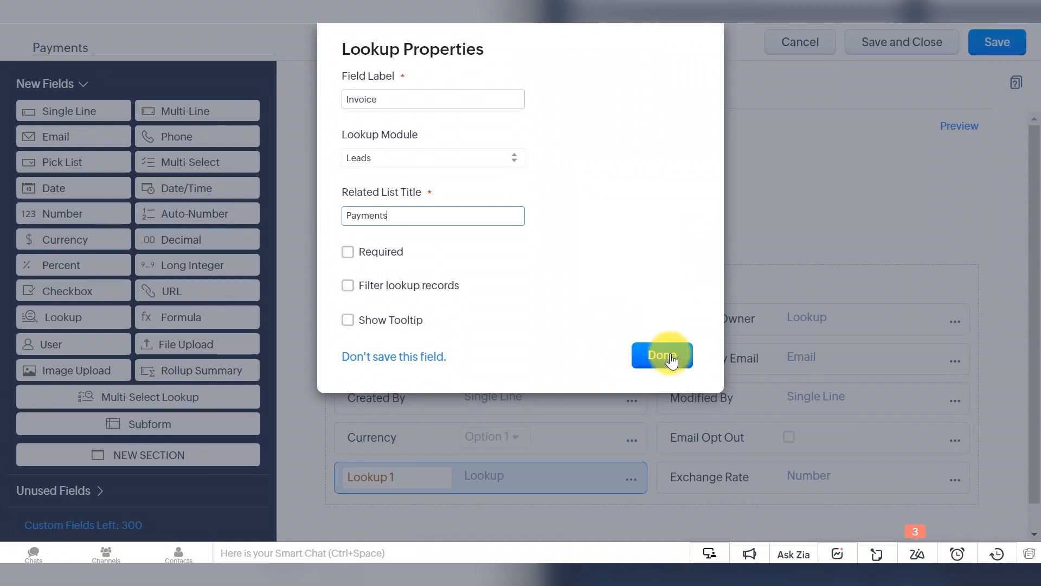
click(671, 359)
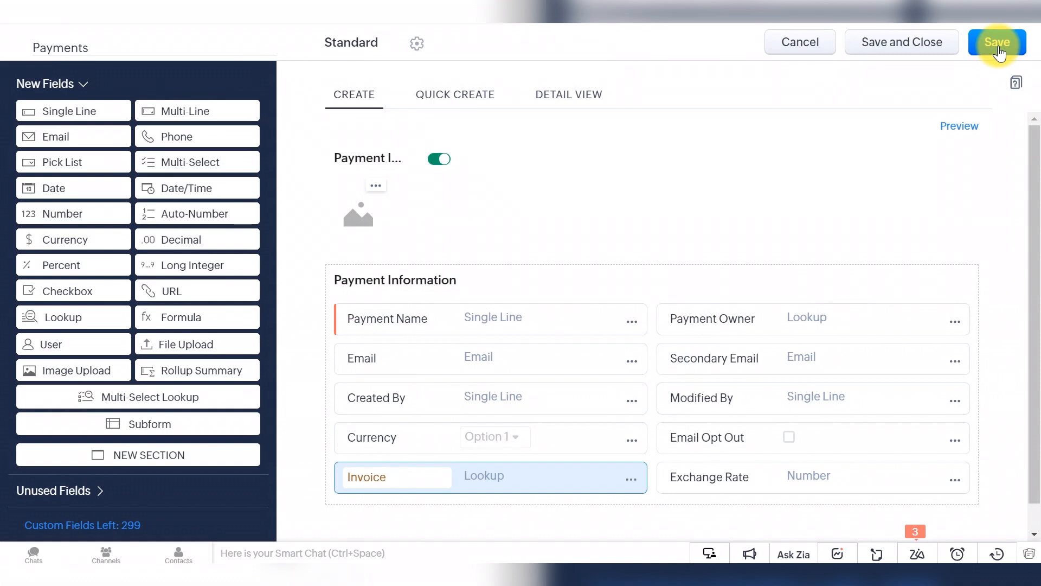
Step: Set the Invoice lookup field's Lookup Module to Invoices
click(632, 480)
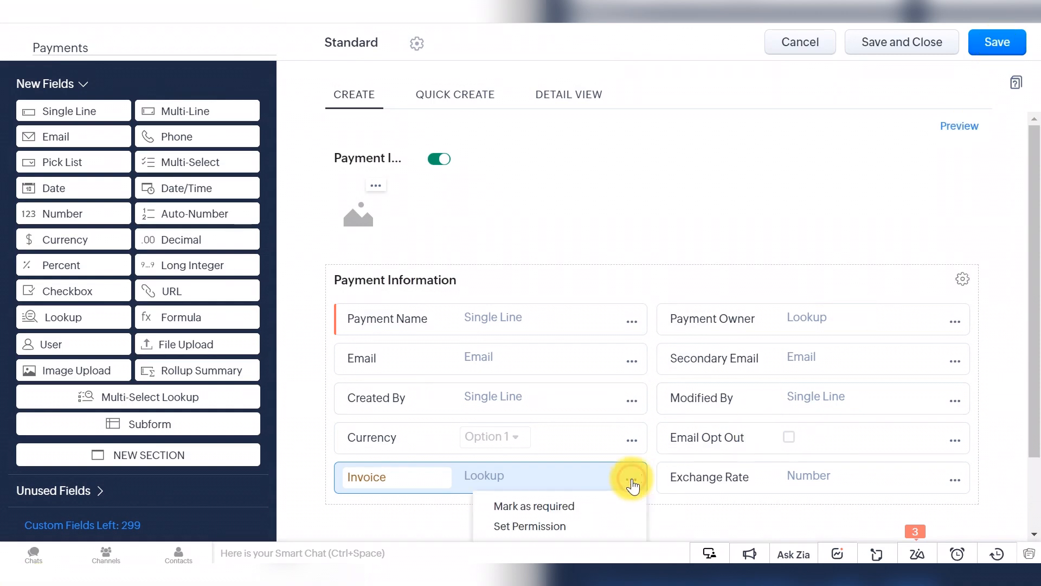
scroll(580, 490, down, 2)
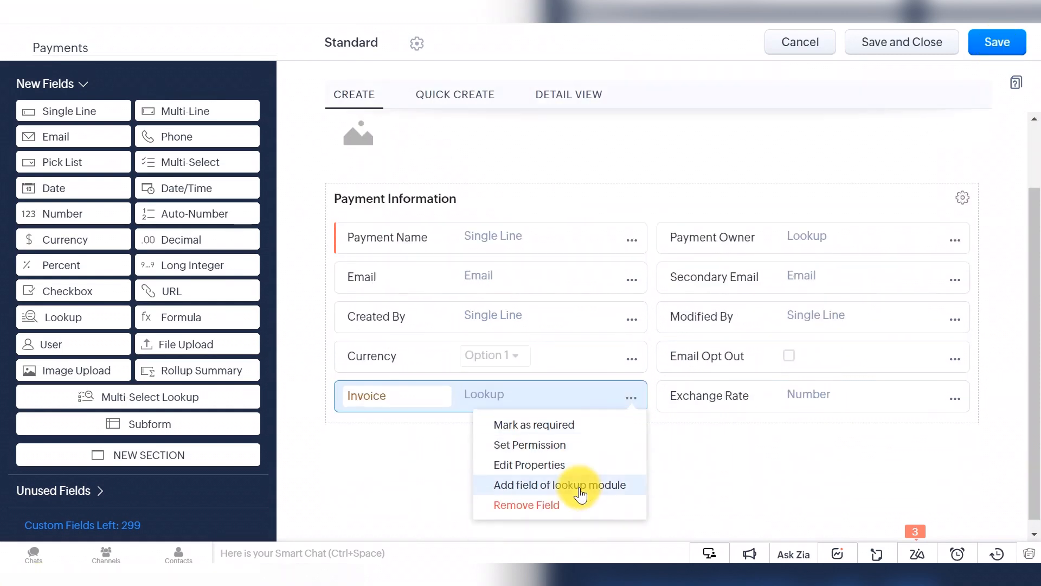
click(583, 471)
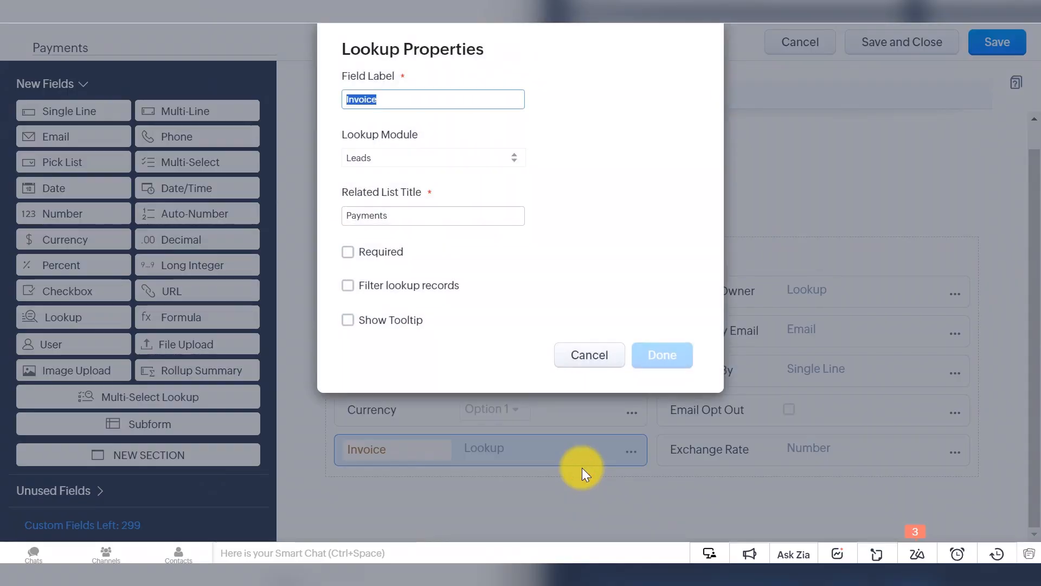
click(422, 157)
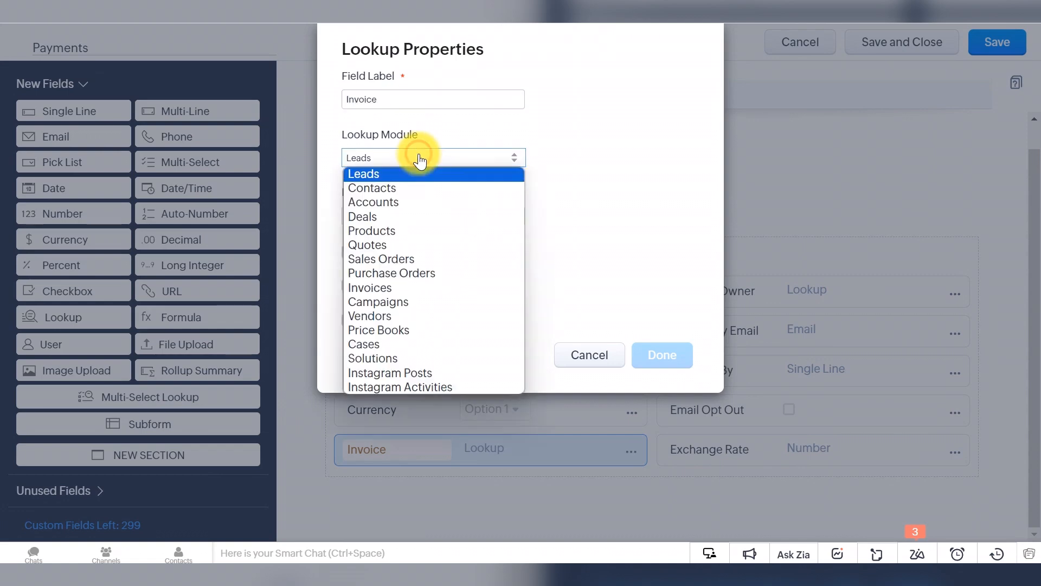
click(443, 288)
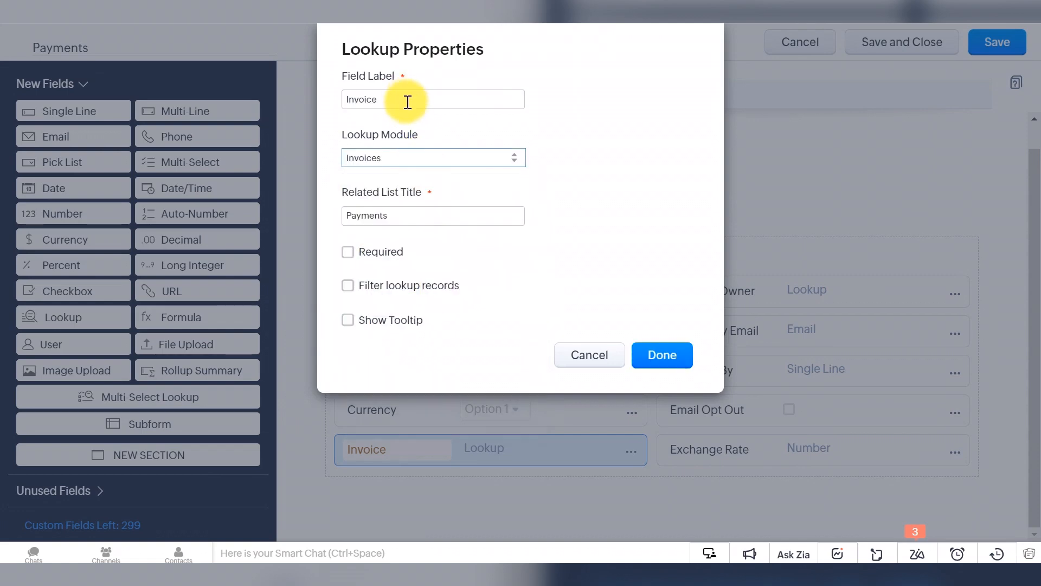
click(668, 358)
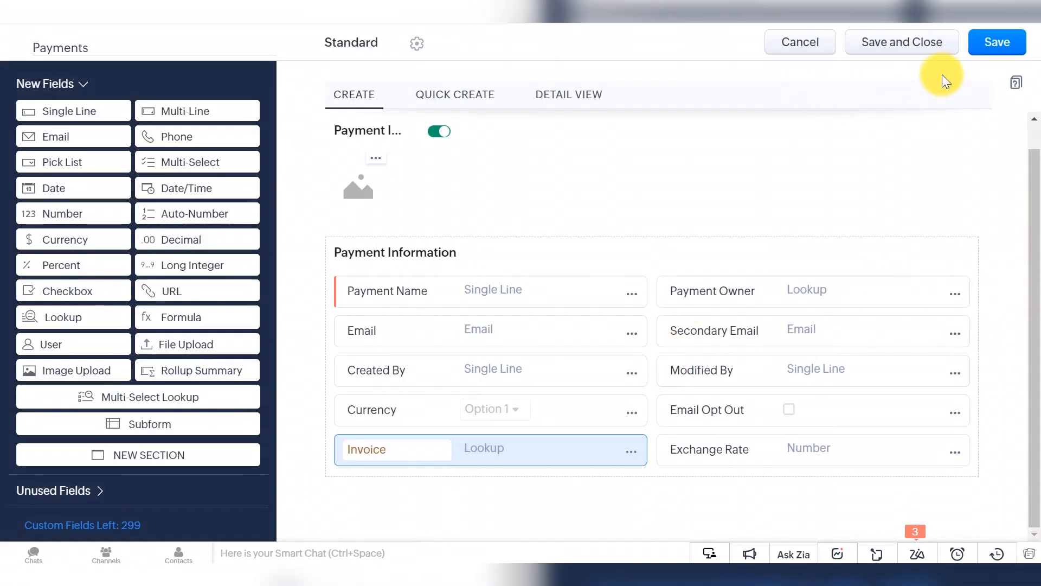
Step: Save the Payments module with Administrator module permission
click(989, 49)
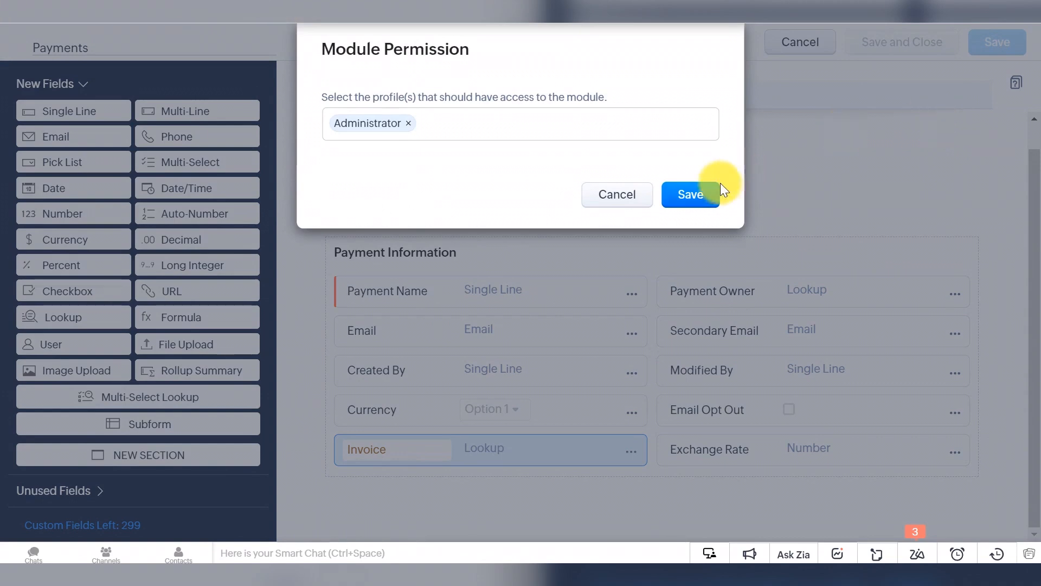
click(699, 191)
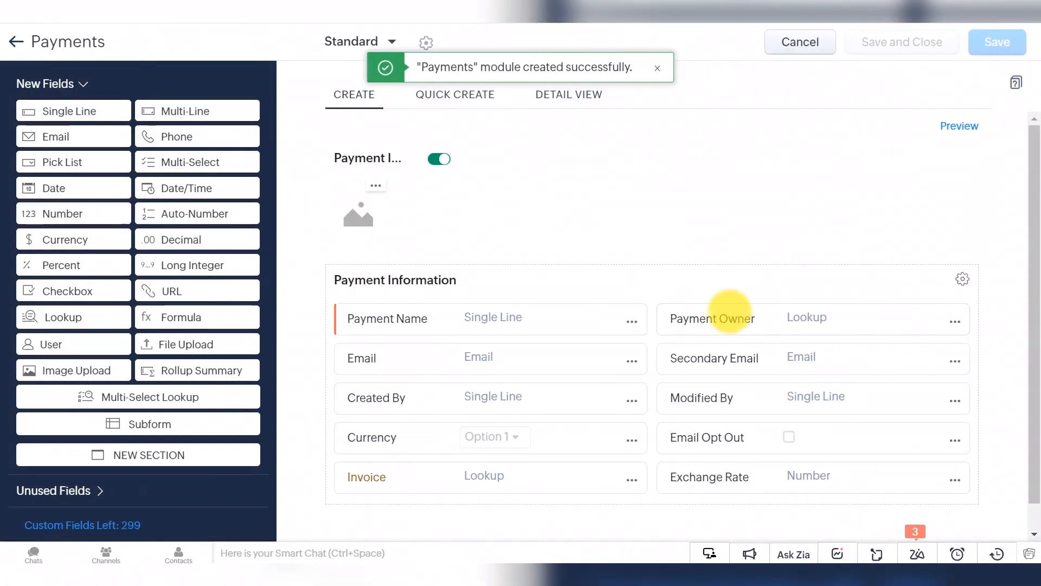
click(15, 41)
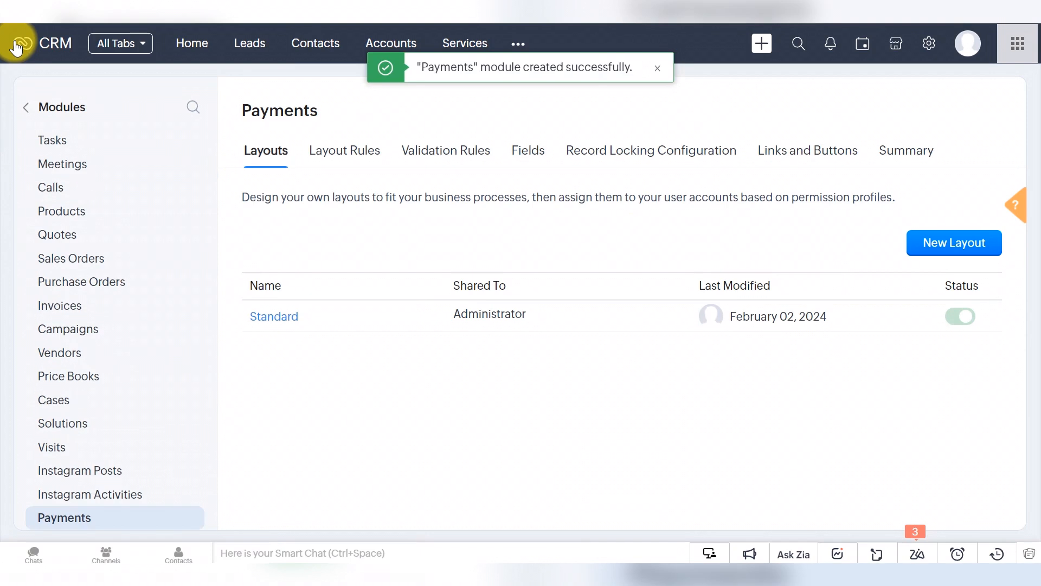
Step: Open the Invoices module and start a new invoice record
click(518, 43)
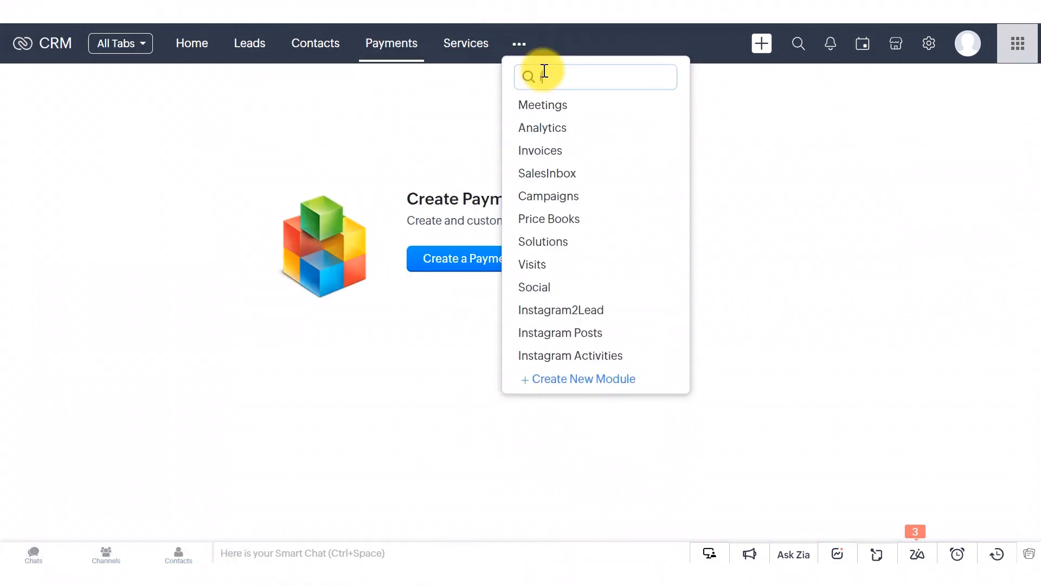
text(invo)
click(540, 103)
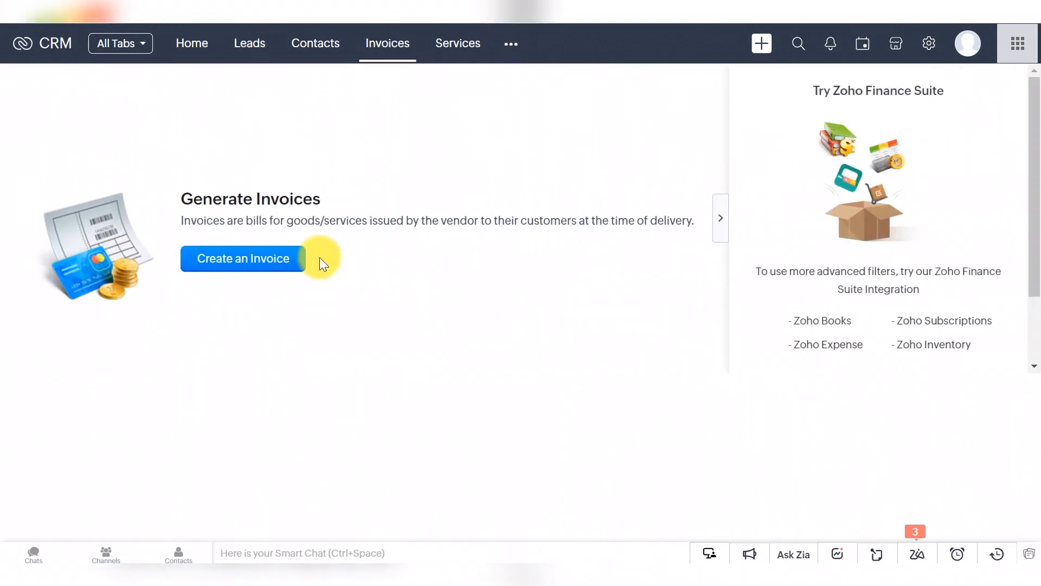
click(289, 259)
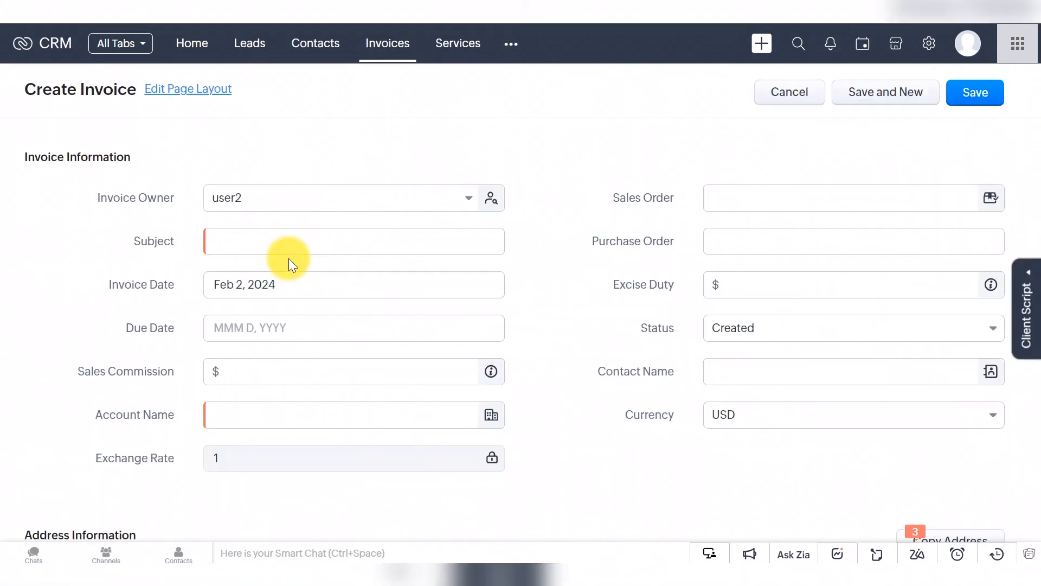
Step: Save invoice 111 for one Test product (123456) at $100.00, accepting the out-of-stock warning
click(284, 243)
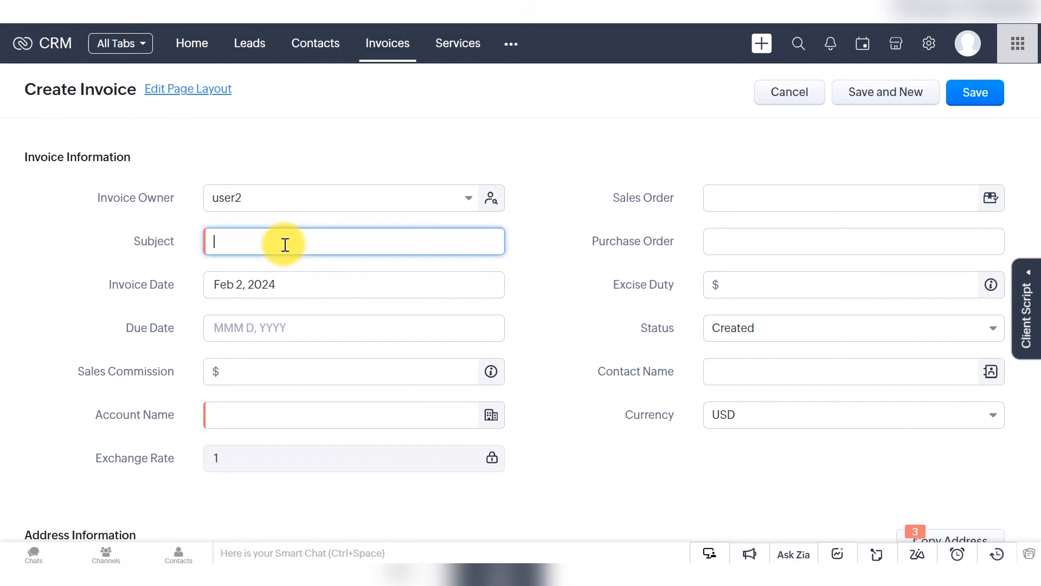
click(291, 424)
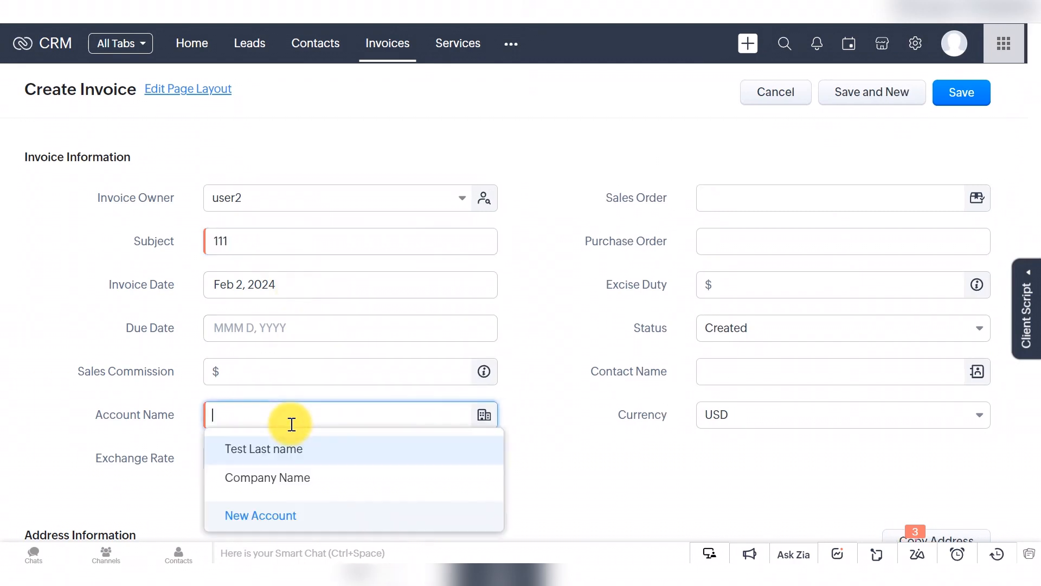
click(298, 451)
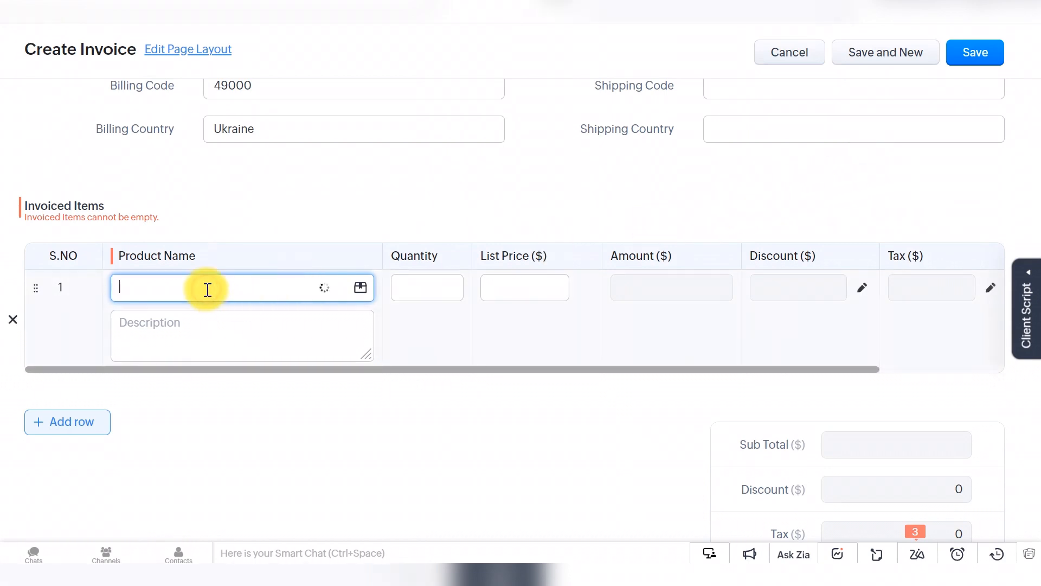
click(212, 355)
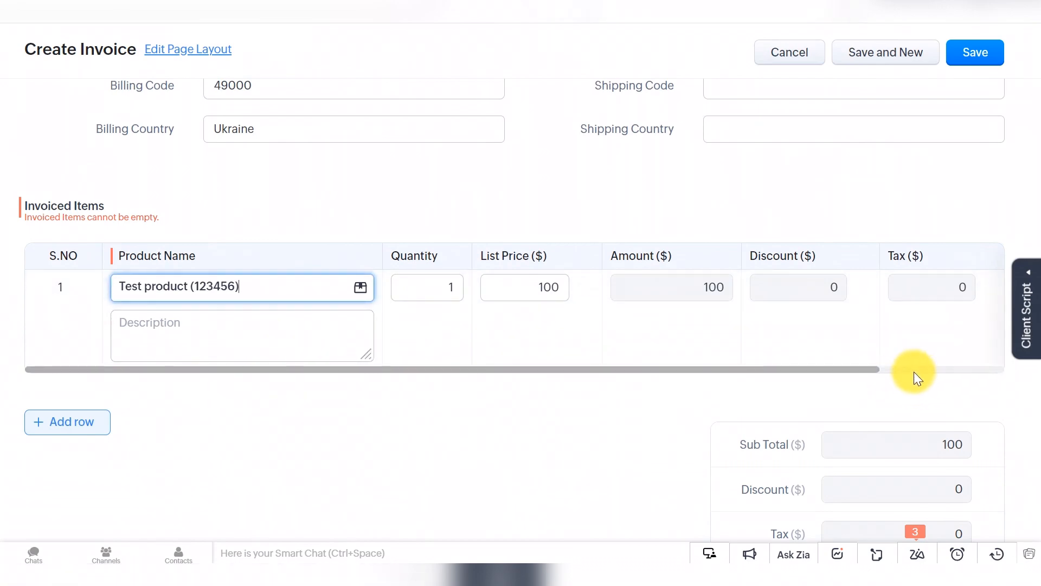
click(976, 52)
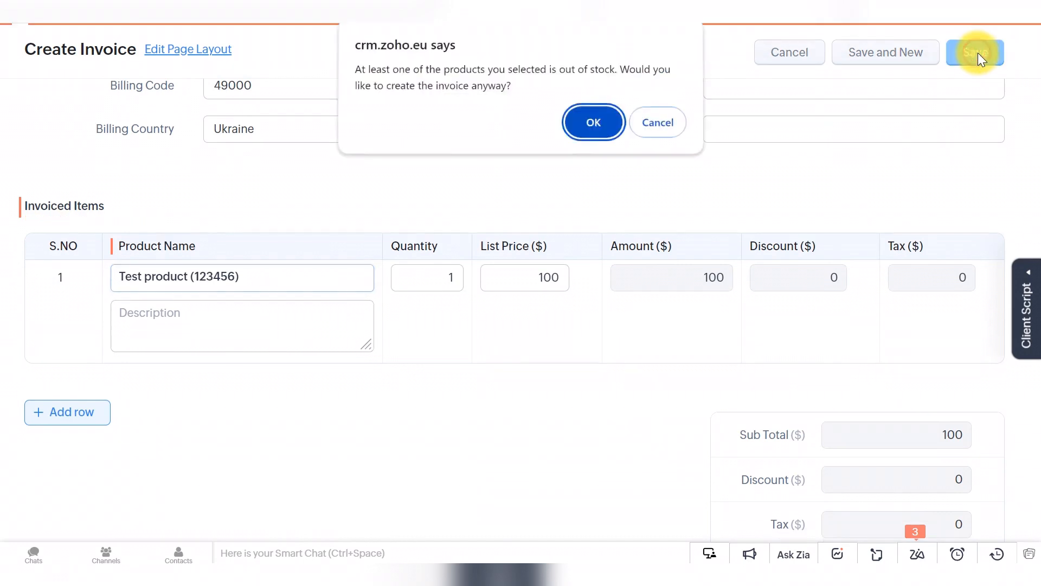
click(592, 129)
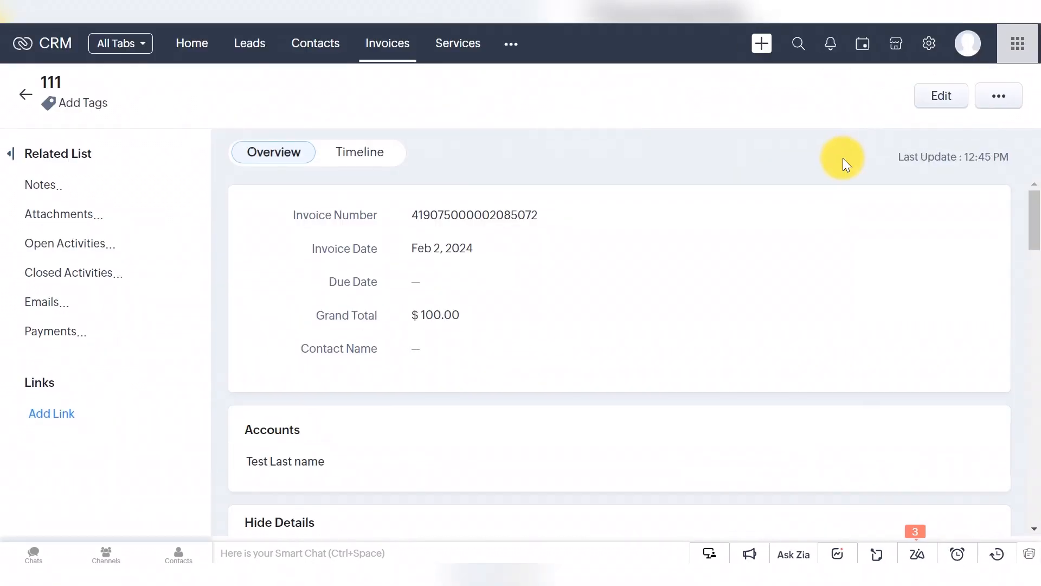
click(39, 332)
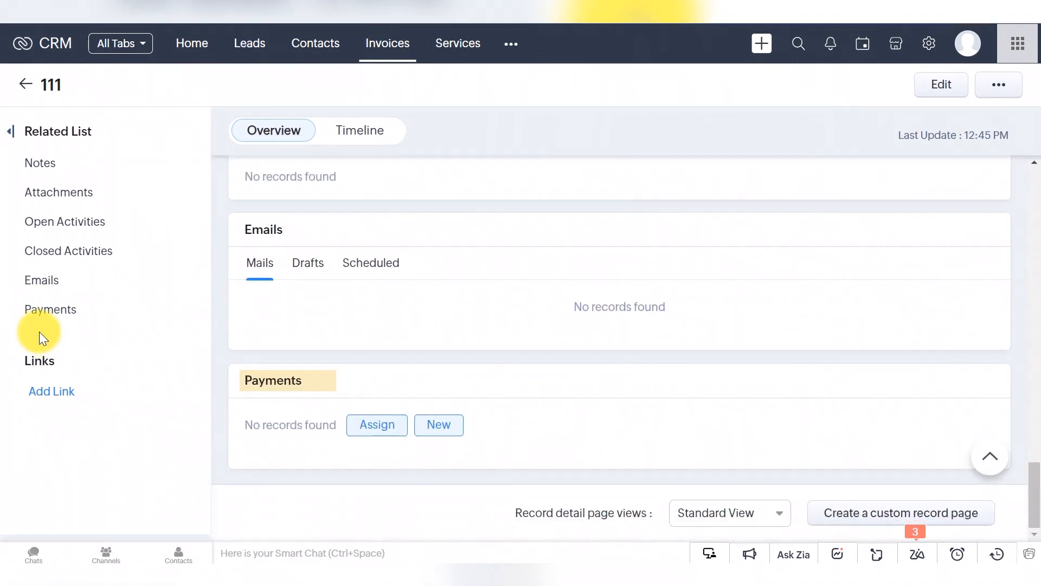
Step: Add a payment named 'PayPal 245' to the invoice's Payments related list
mouse_move(39, 326)
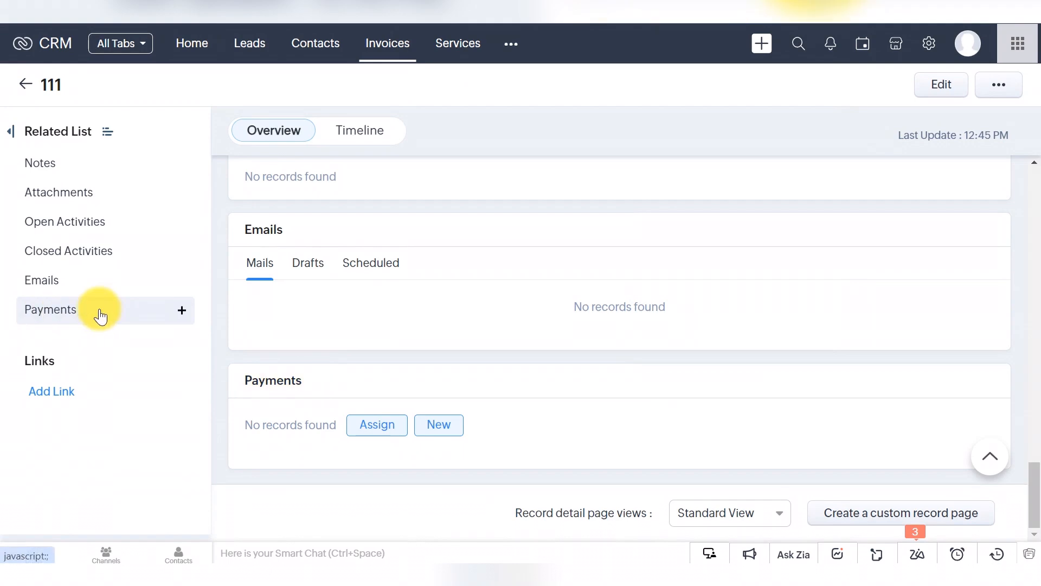
click(180, 314)
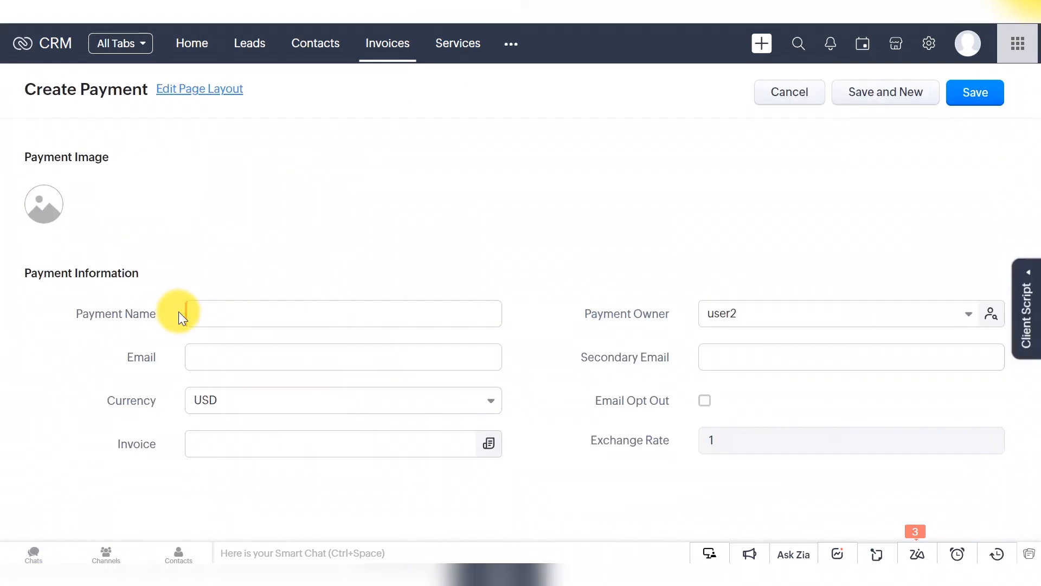
text(PayPal)
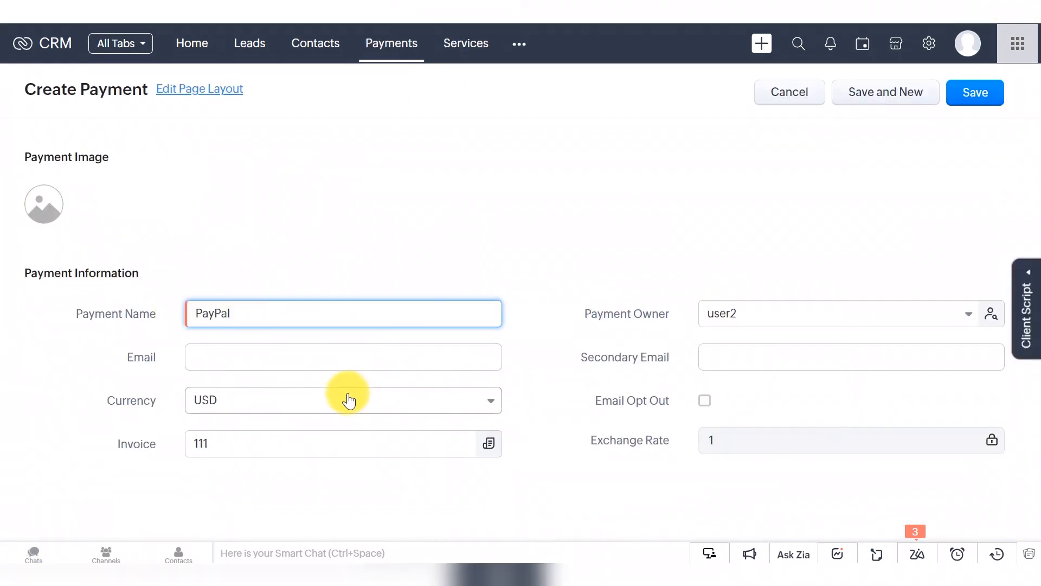
text( 245)
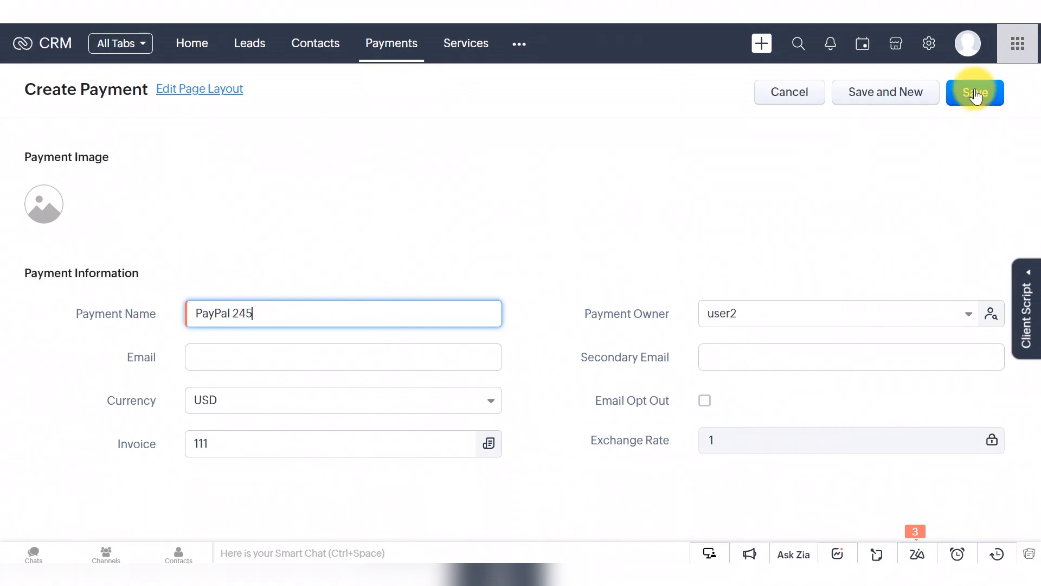
click(976, 96)
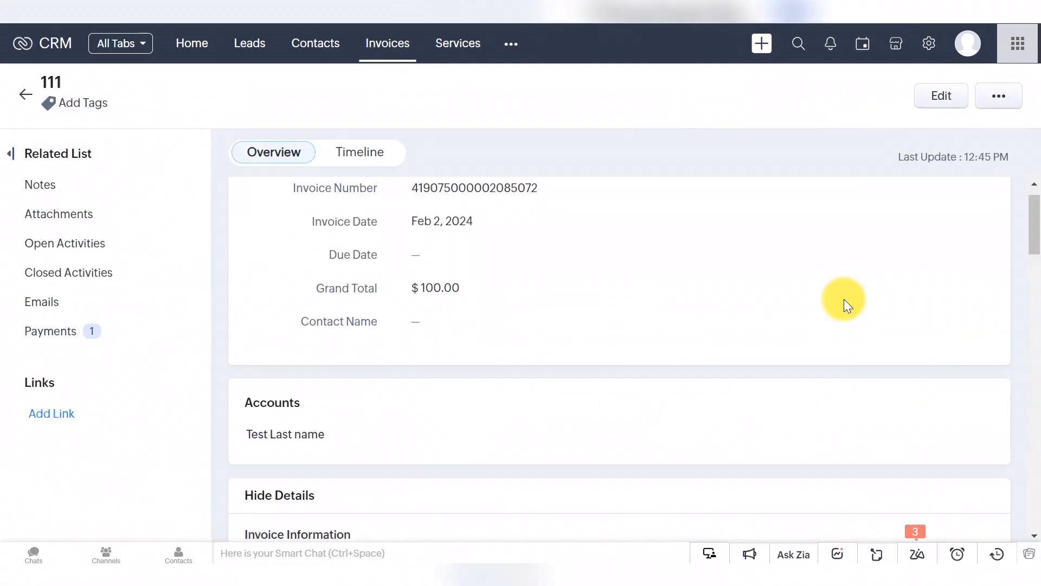
Step: Open the PayPal 245 payment record, view all Payments, then go to Setup
scroll(844, 298, down, 20)
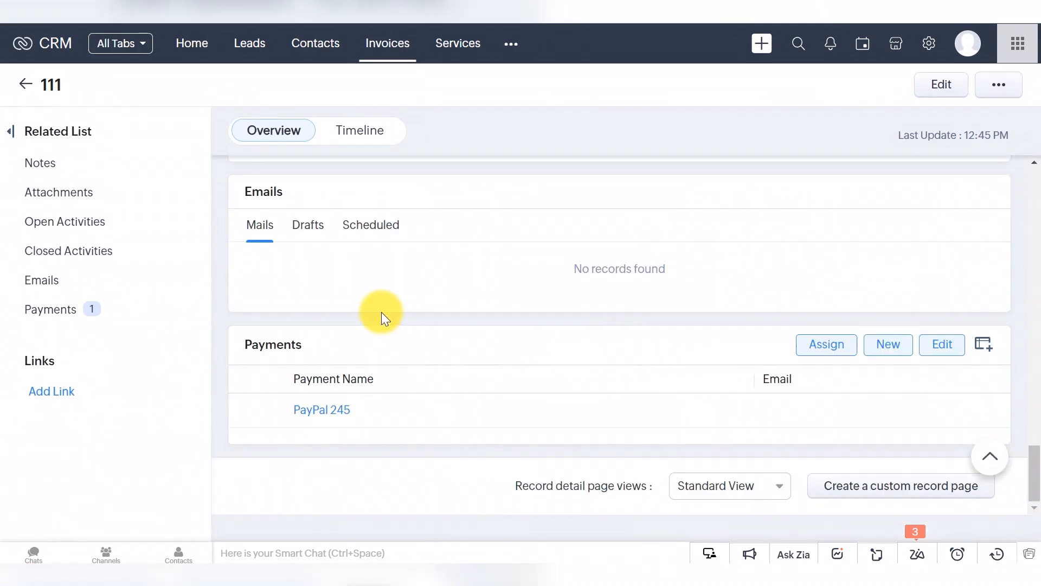
click(332, 411)
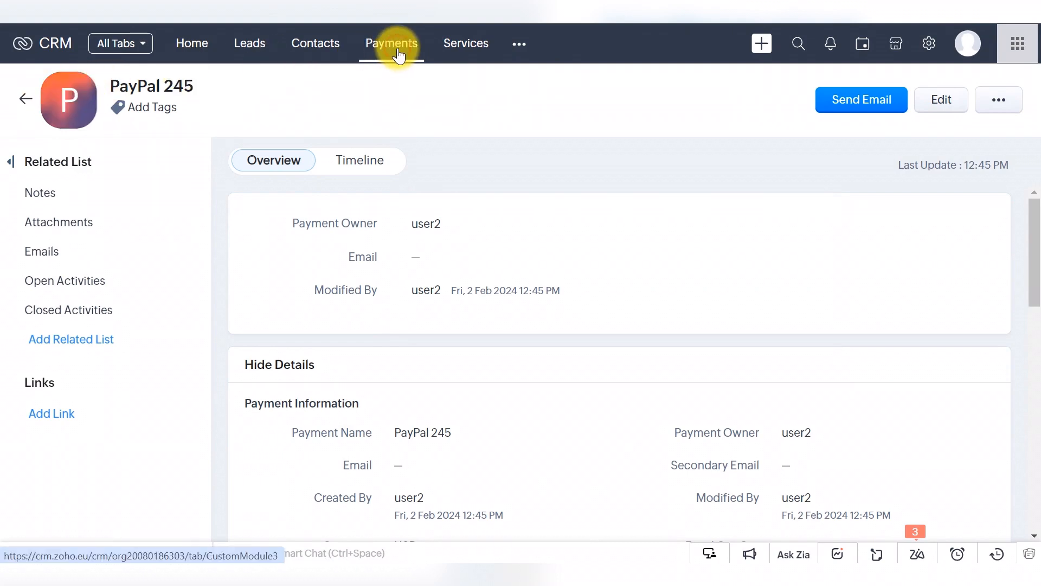
click(398, 53)
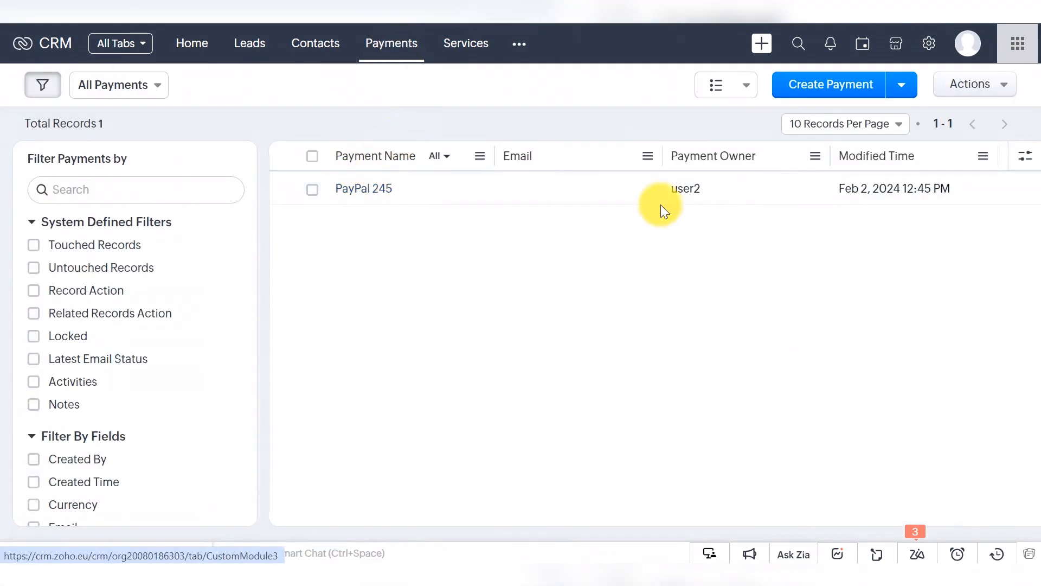
click(928, 43)
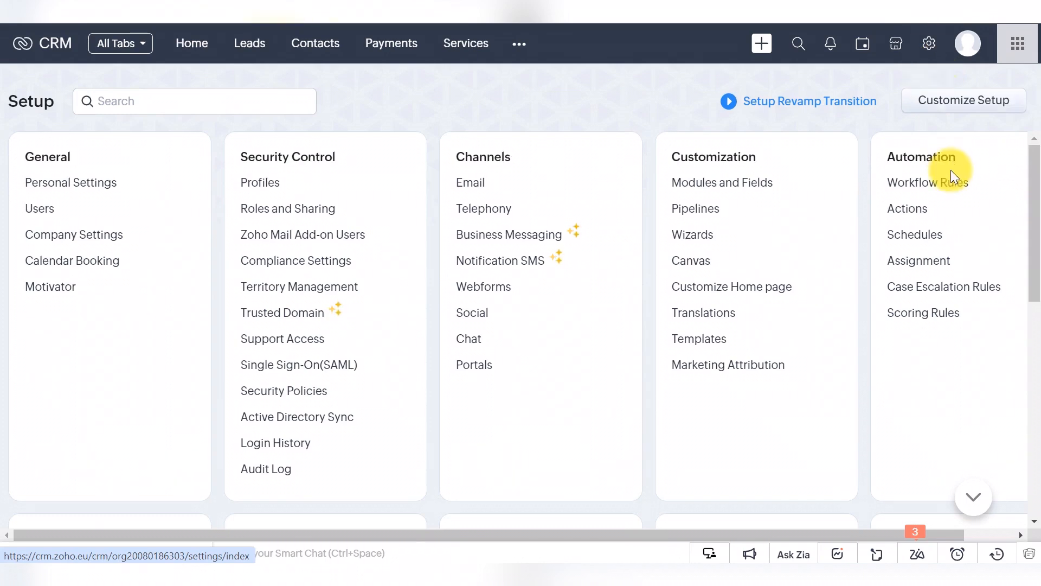
Step: Open the organisation's Data Model map from Setup
scroll(829, 450, down, 5)
scroll(868, 423, down, 2)
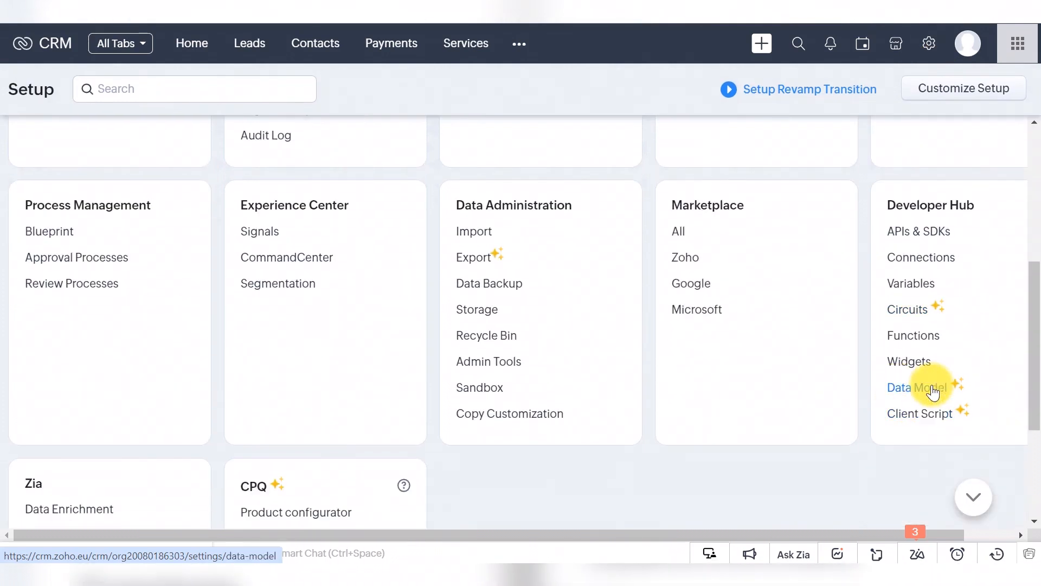
click(931, 388)
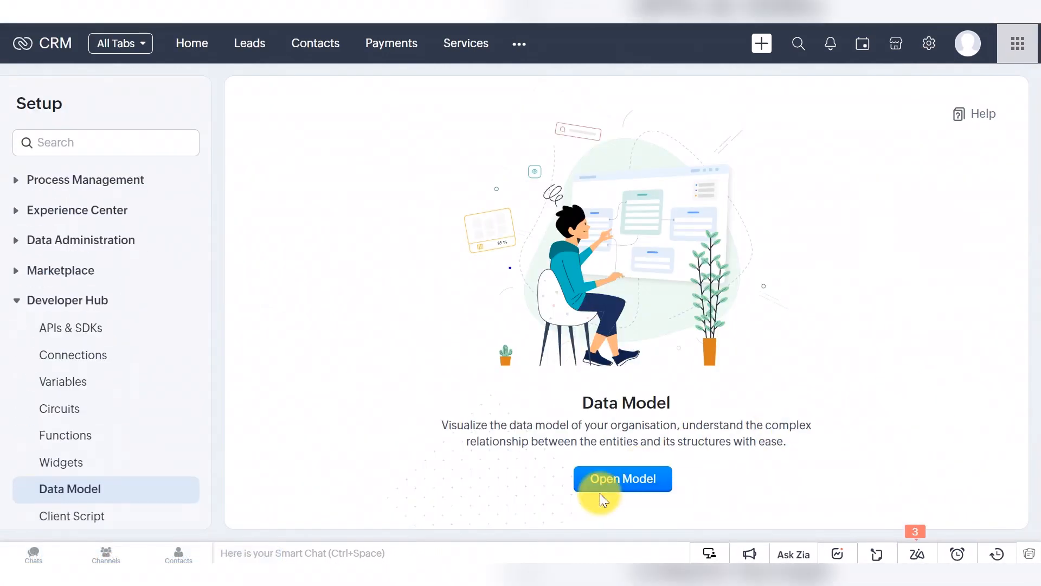
click(638, 479)
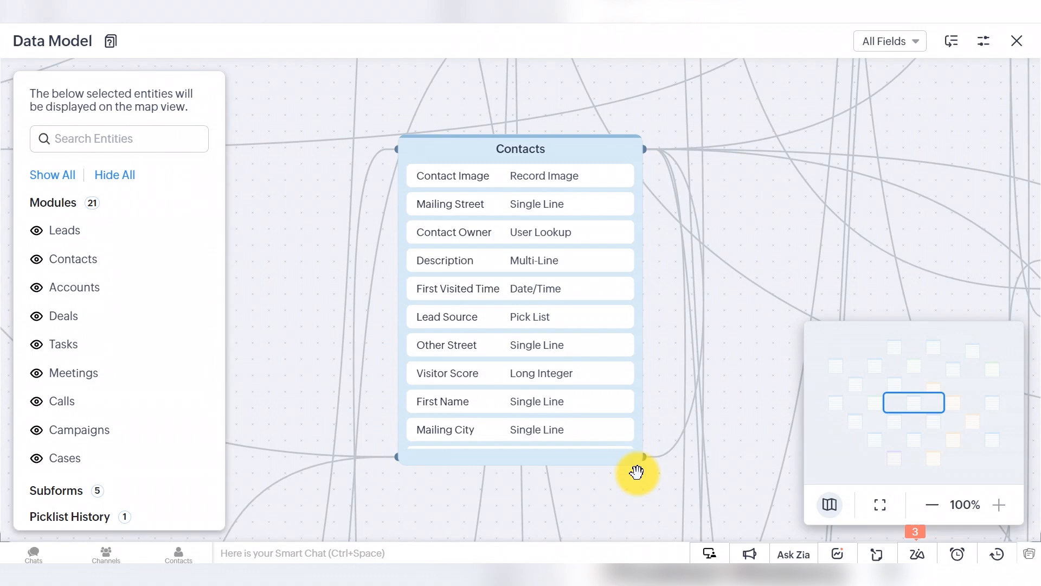
Step: Hide all modules, then show only Payments with its related Users and Invoices entities
click(114, 175)
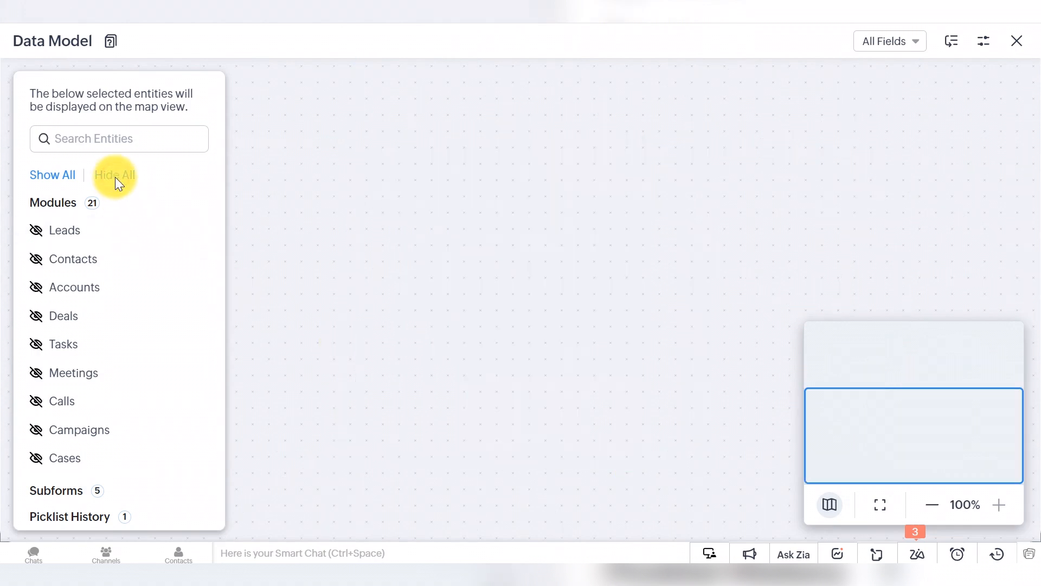
scroll(60, 390, down, 5)
scroll(60, 390, down, 3)
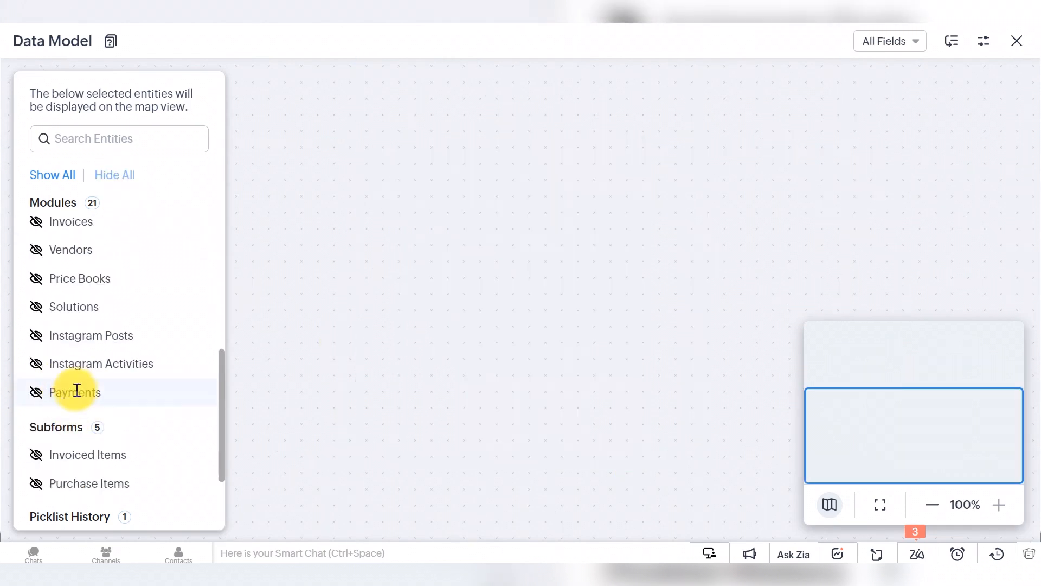
click(37, 394)
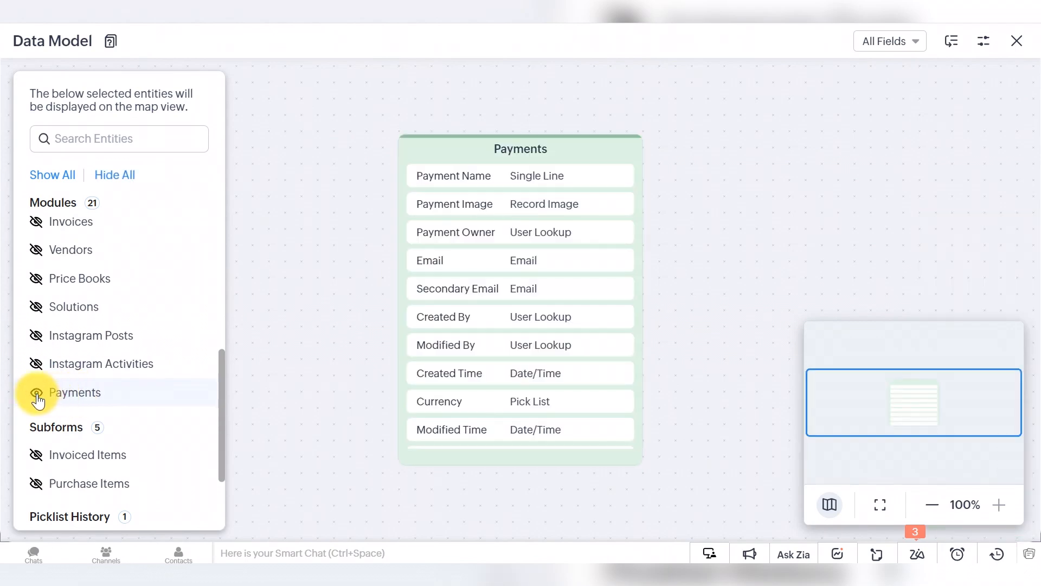
mouse_move(409, 314)
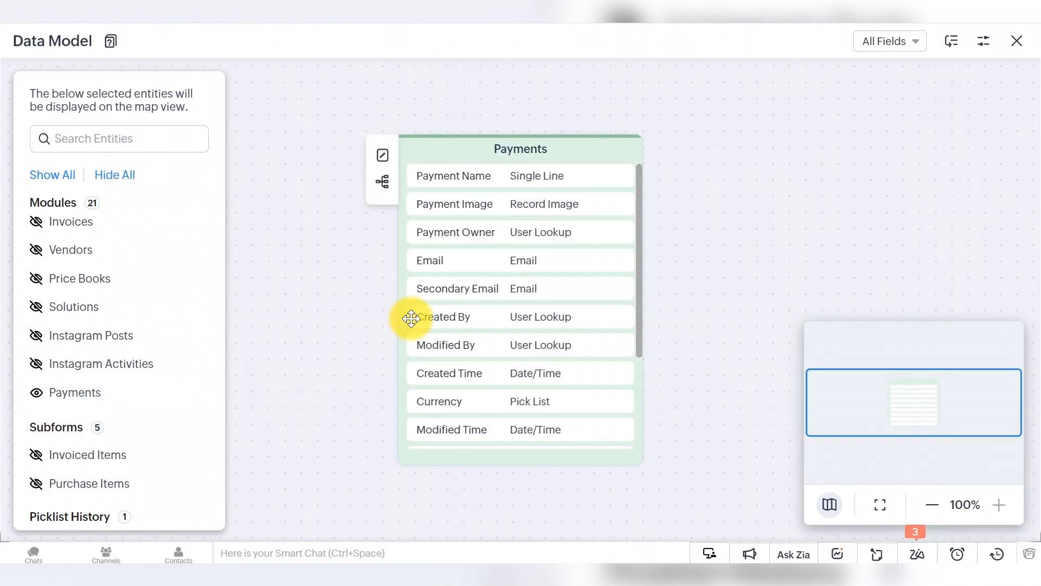
click(382, 184)
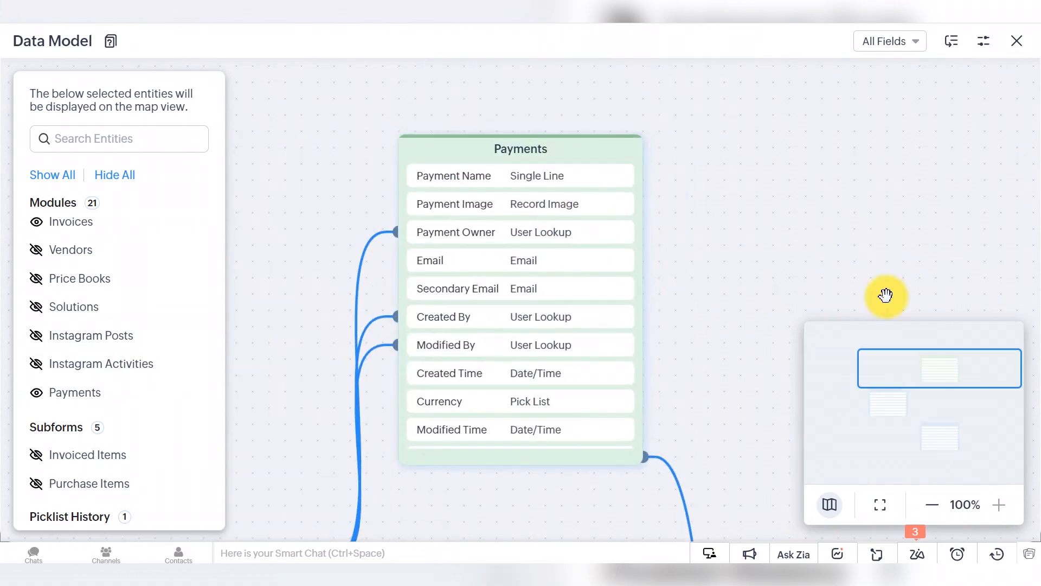
click(932, 505)
click(933, 506)
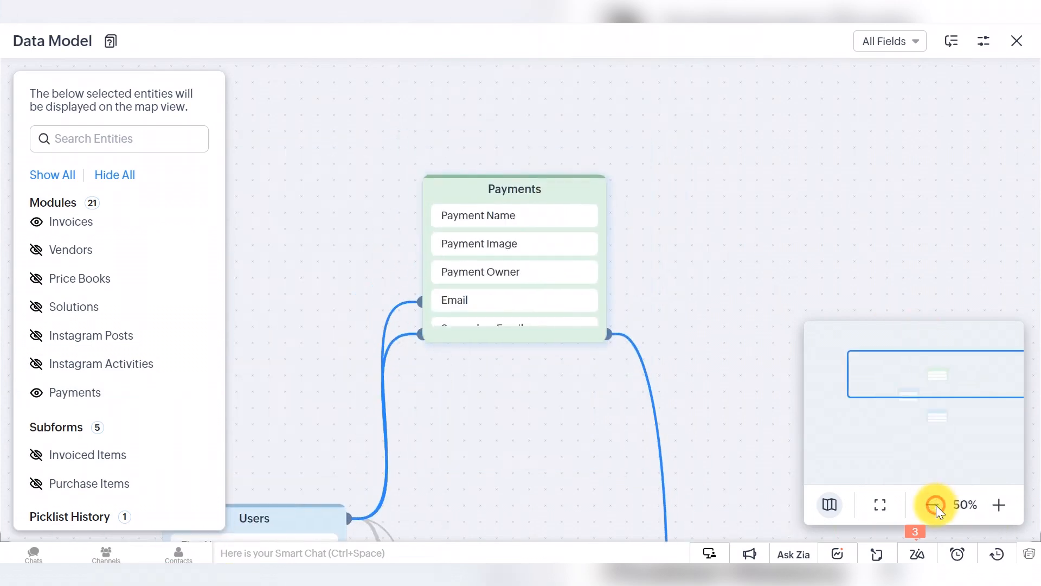
click(936, 506)
drag(549, 450, 488, 256)
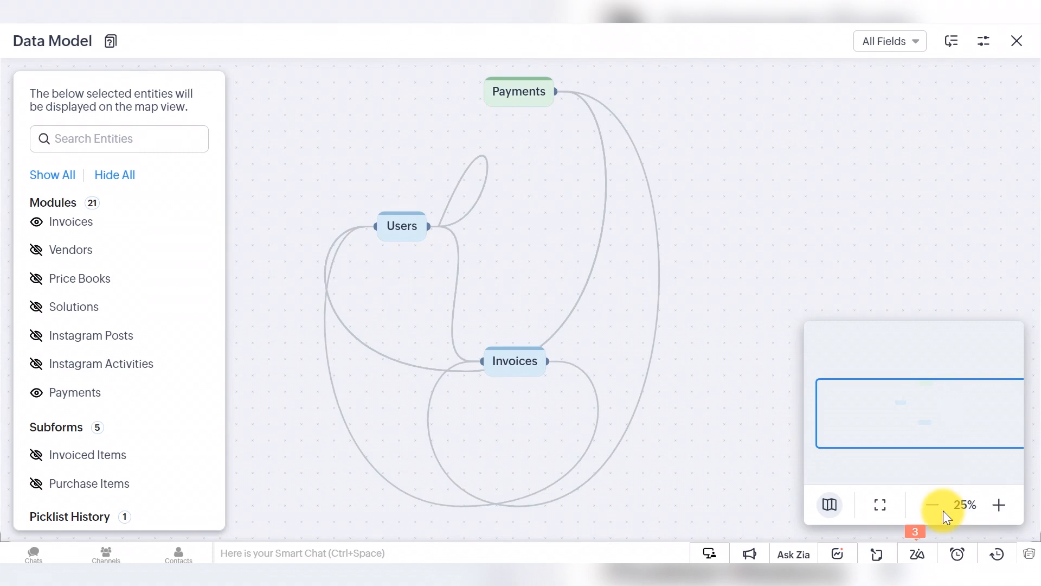
click(999, 505)
drag(544, 244, 545, 370)
Step: Inspect the Payments–Invoices relationship through the Invoice lookup field
click(649, 327)
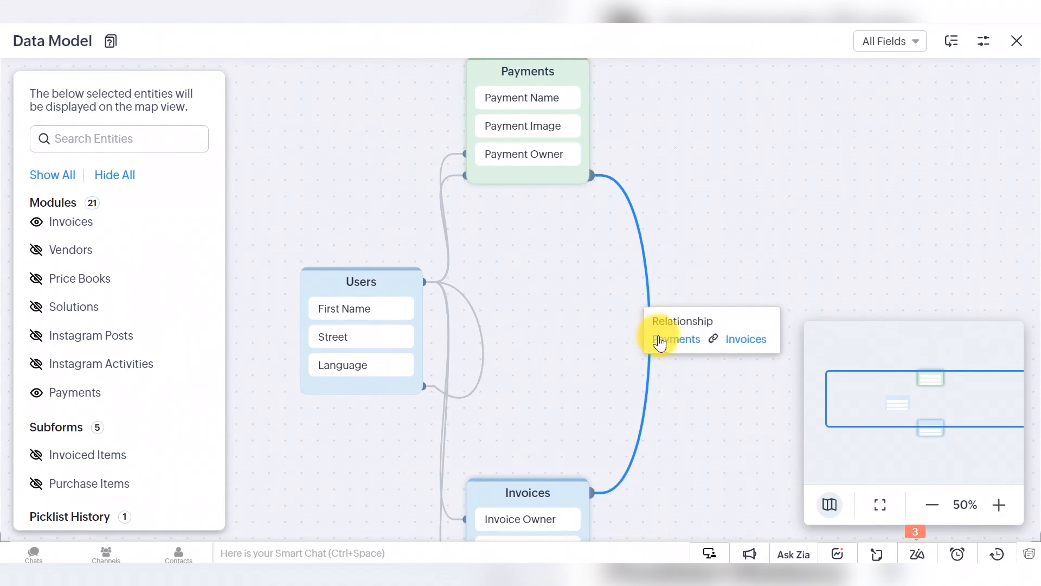
click(678, 340)
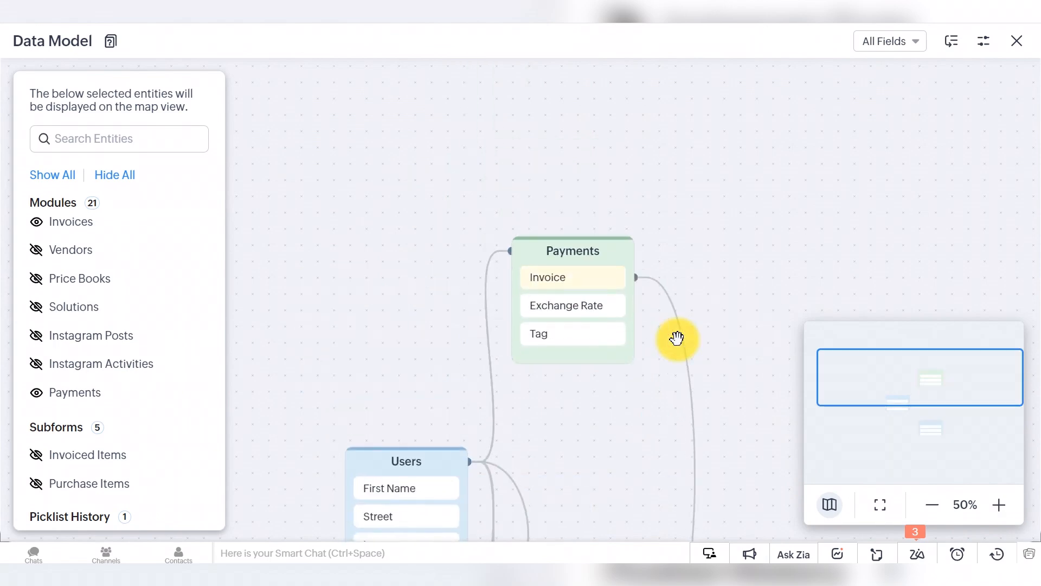
click(687, 362)
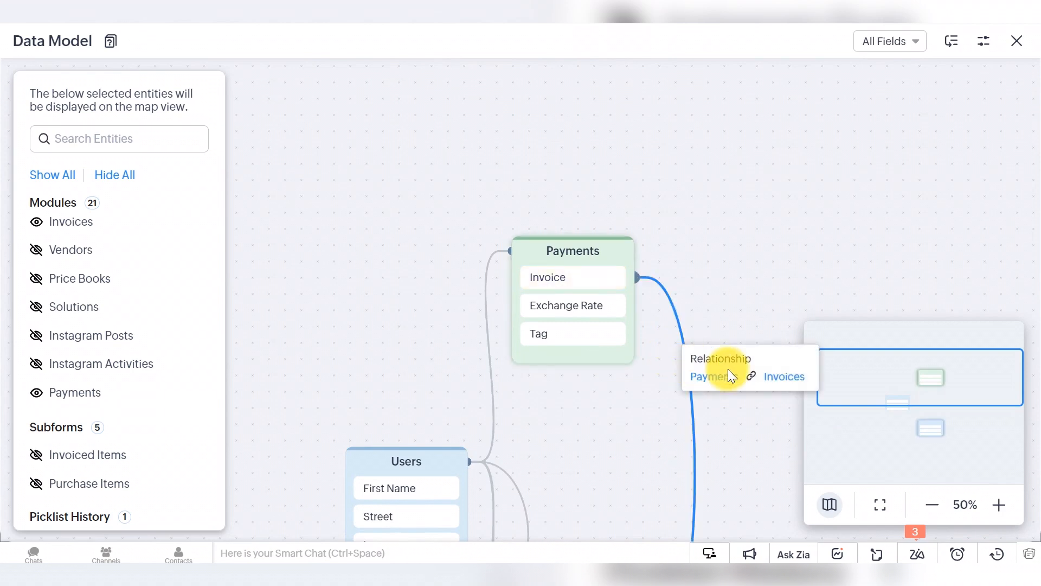
click(786, 376)
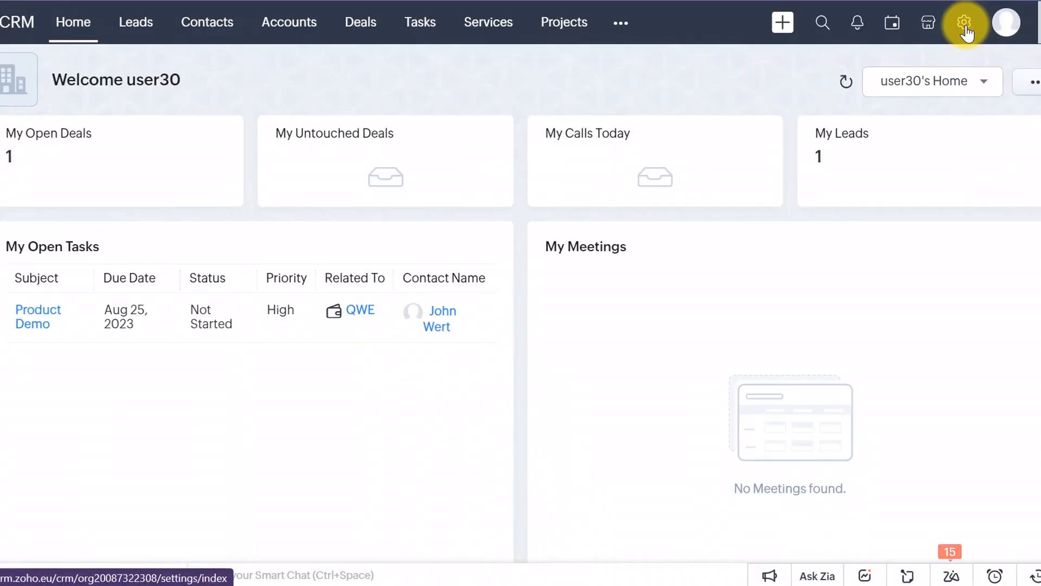
Step: From Setup, go to Channels > Email and choose Zoho Mail for inbox integration
click(965, 24)
click(800, 98)
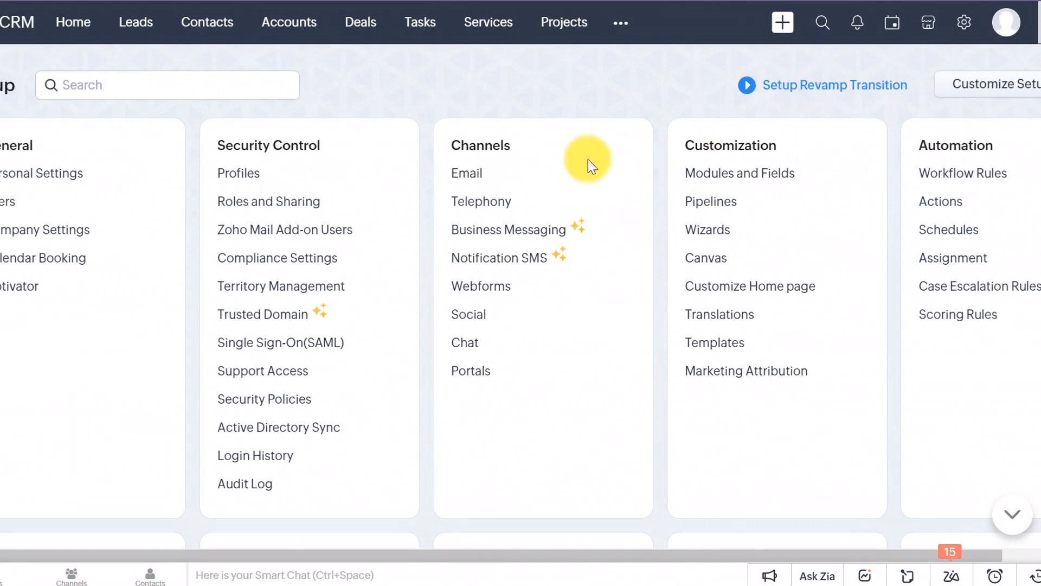
click(464, 172)
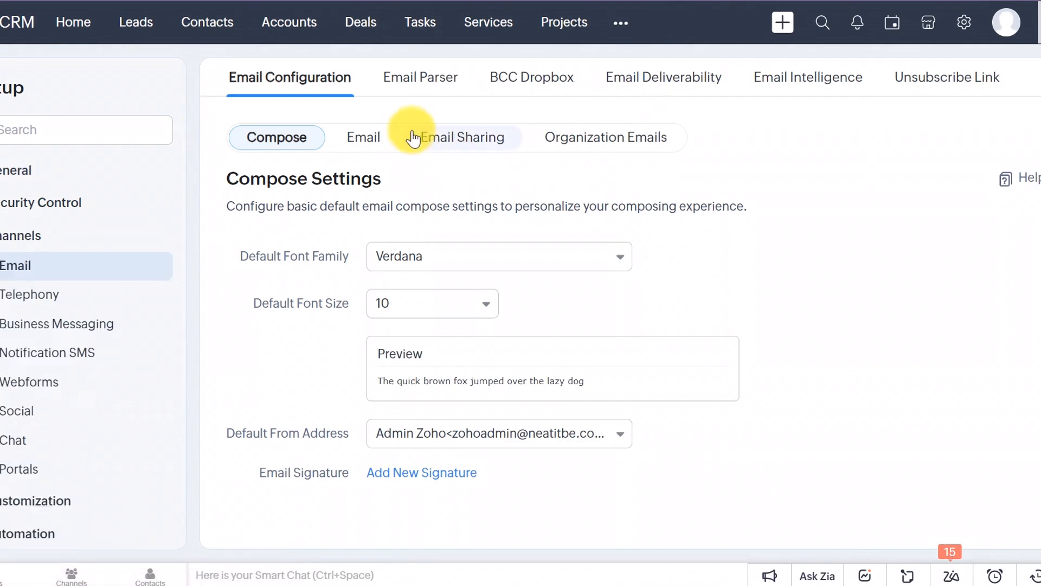
click(387, 140)
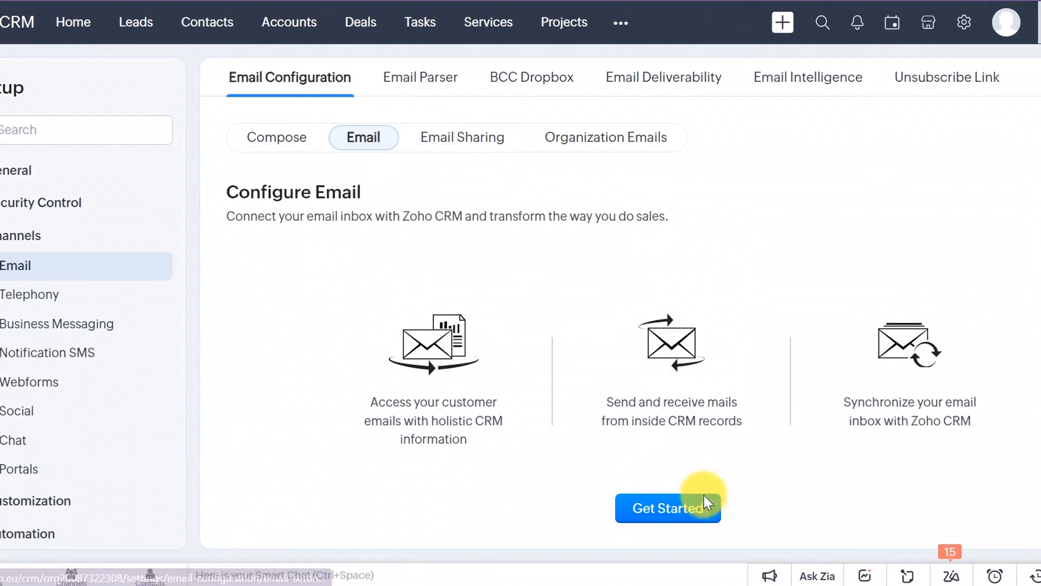
click(689, 505)
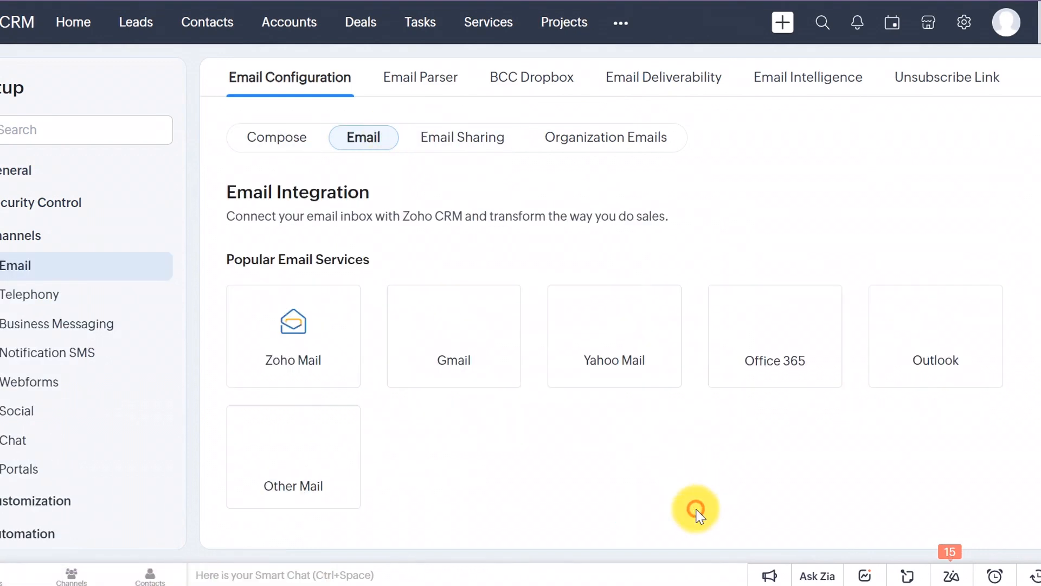
click(287, 337)
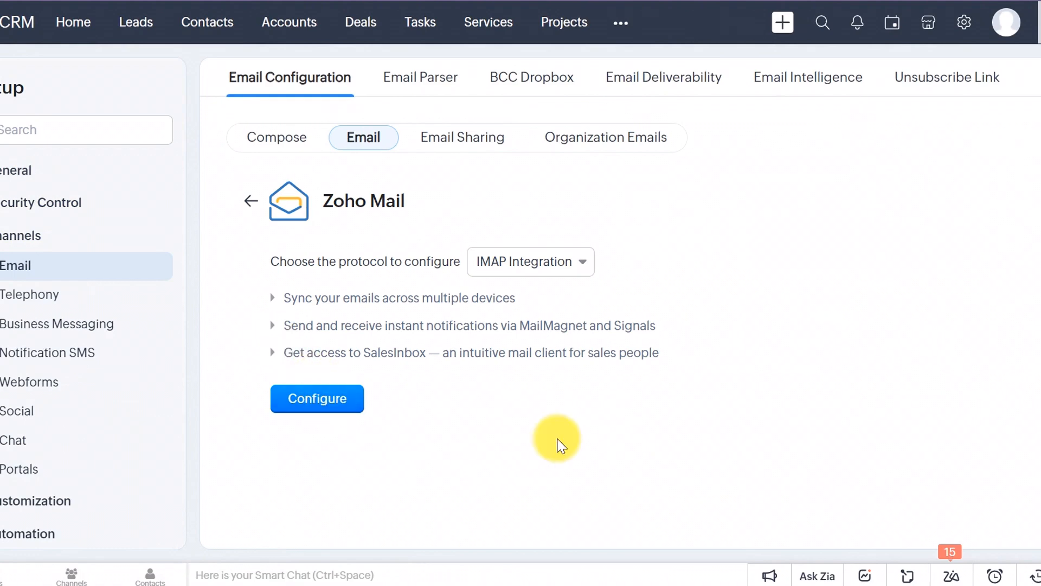
Step: Fill the IMAP form with the saved email credentials and display name 'CRMOZ Demo', then submit
click(322, 406)
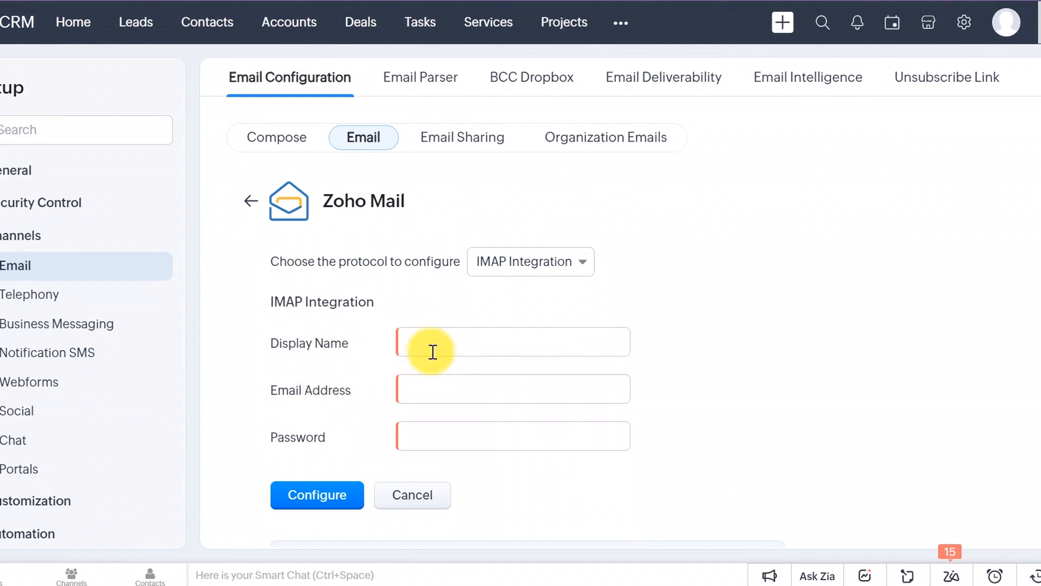
click(436, 382)
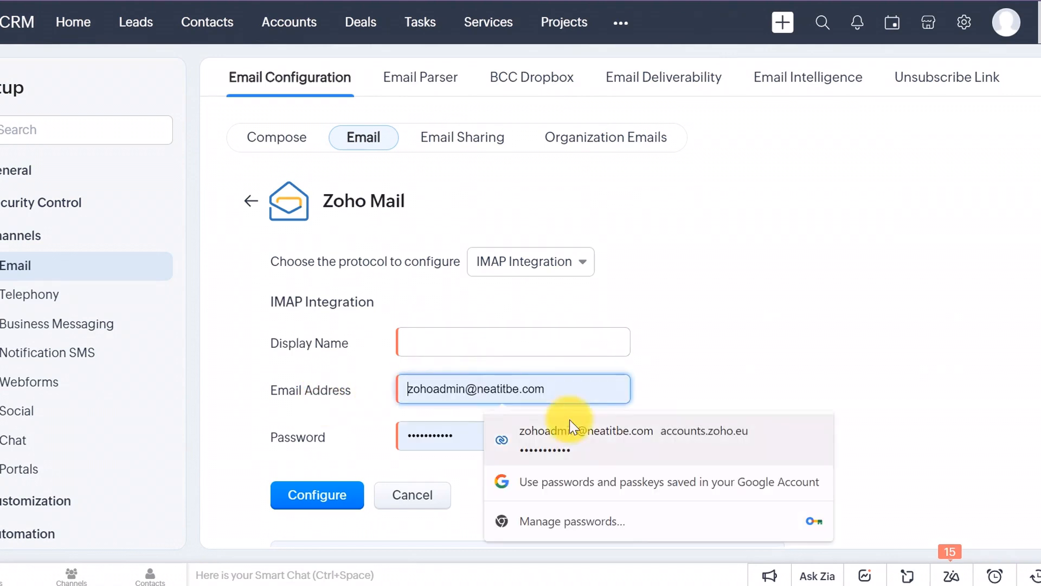
click(603, 453)
click(431, 342)
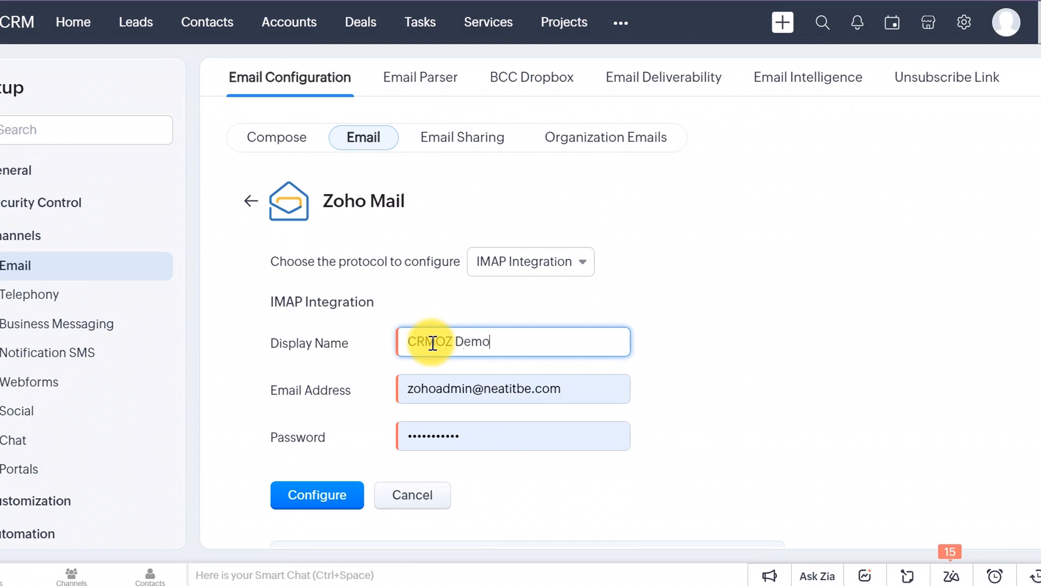
click(323, 495)
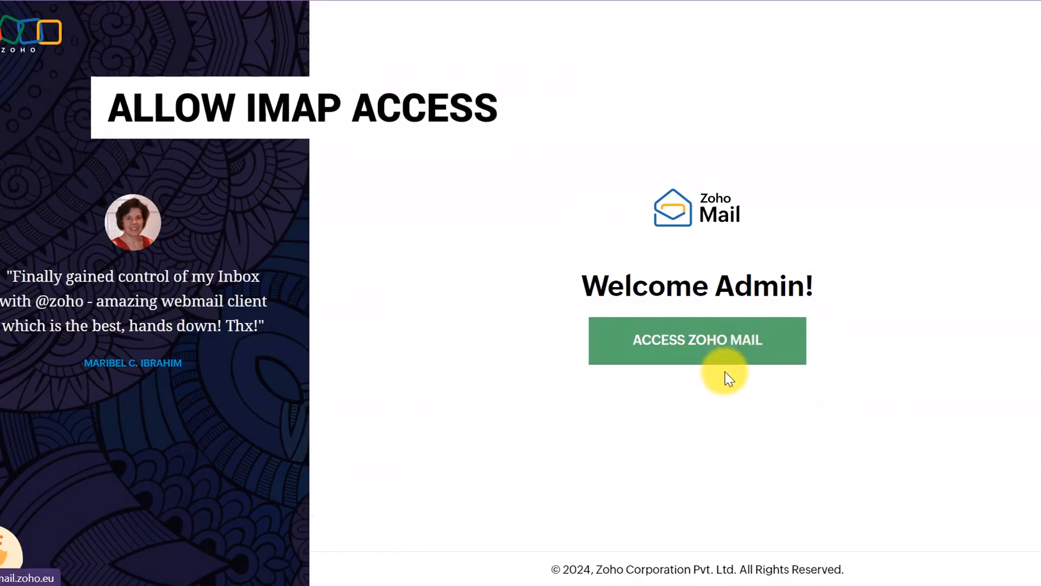
Step: Enter Zoho Mail and search its settings for 'IMAP' to reach Mail Accounts
click(725, 371)
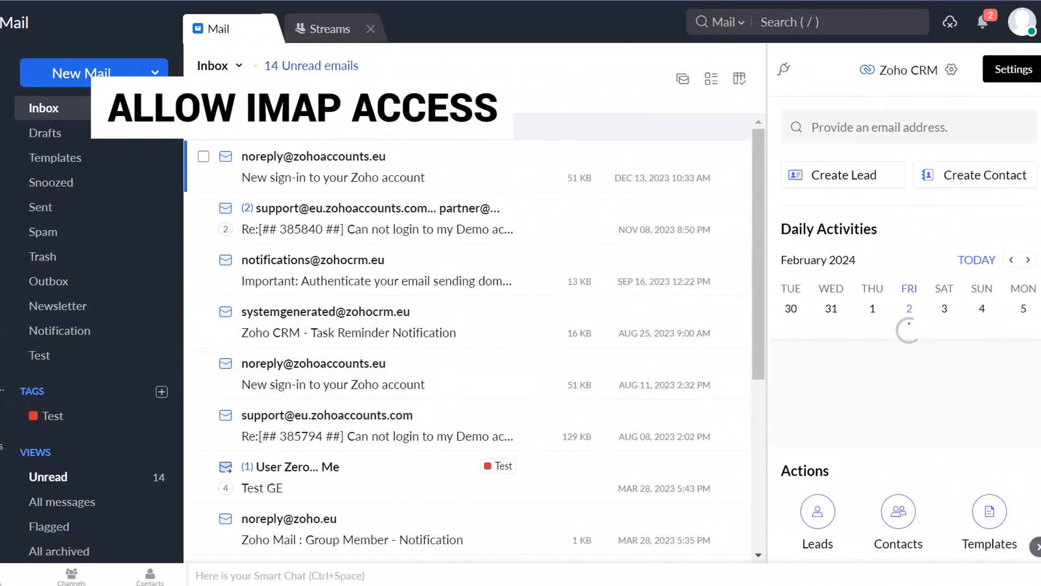
click(1039, 69)
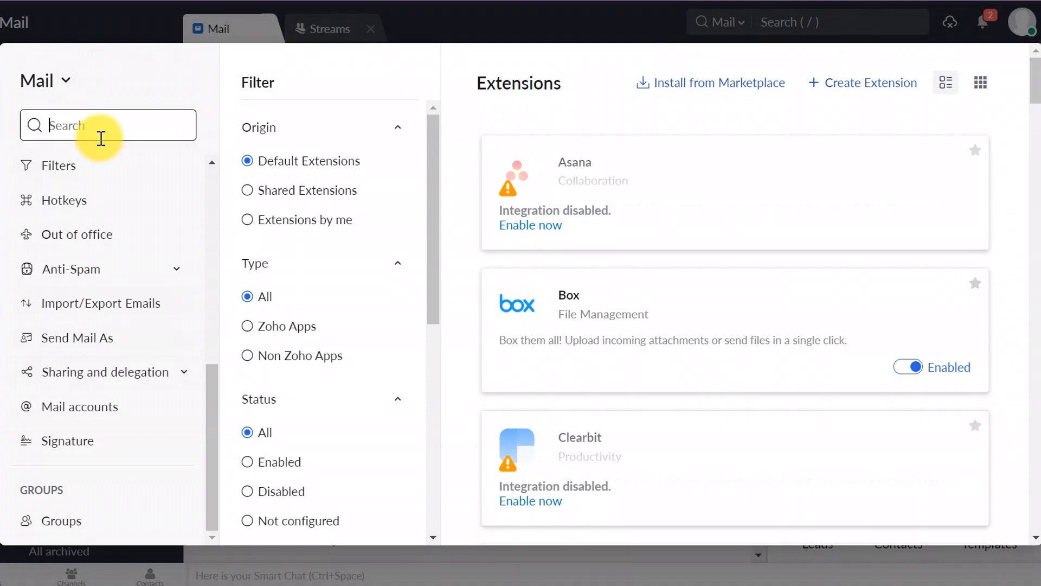
click(100, 138)
text(IMAP)
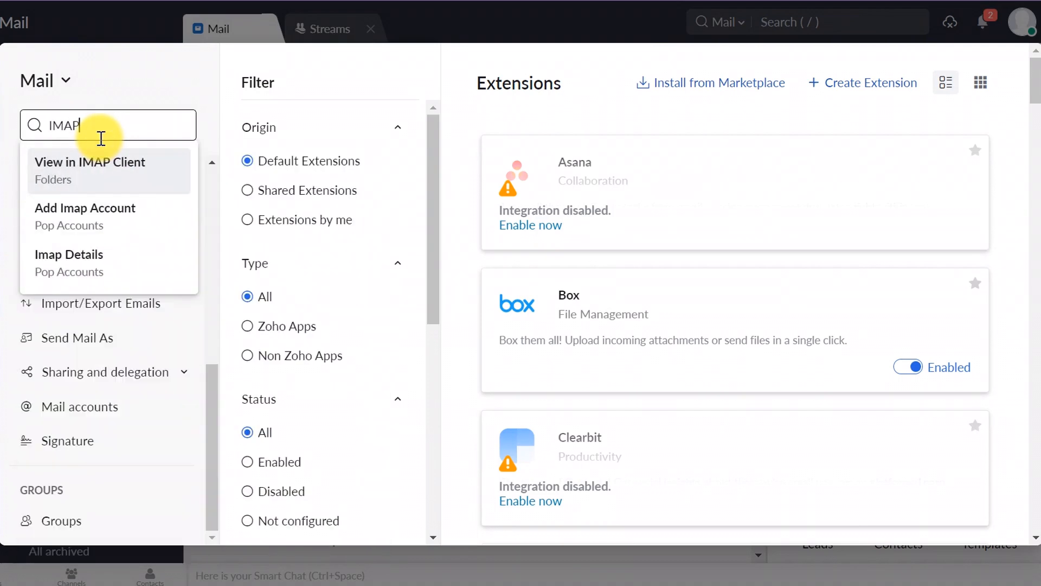
key(Return)
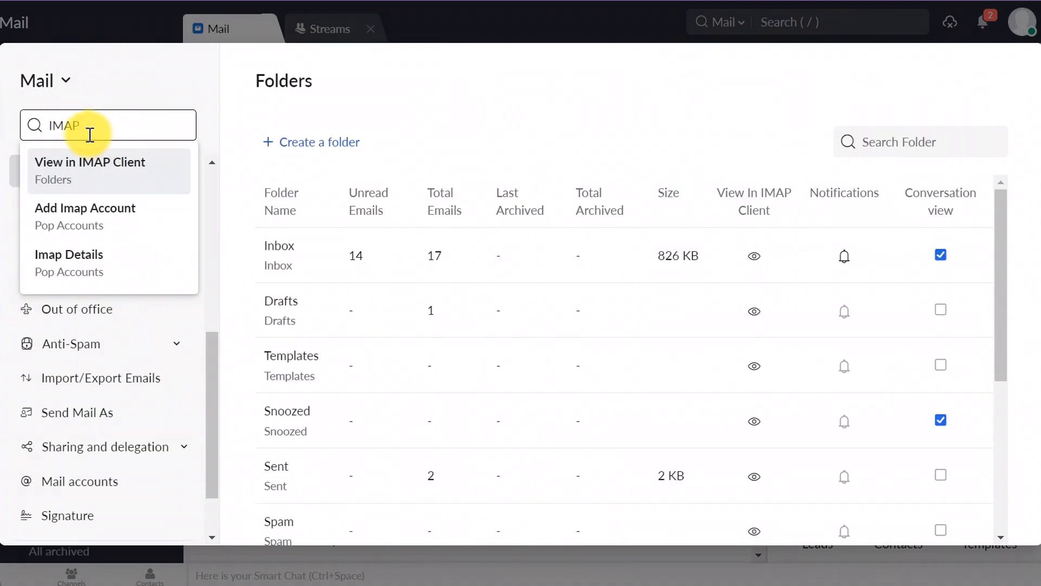
click(109, 226)
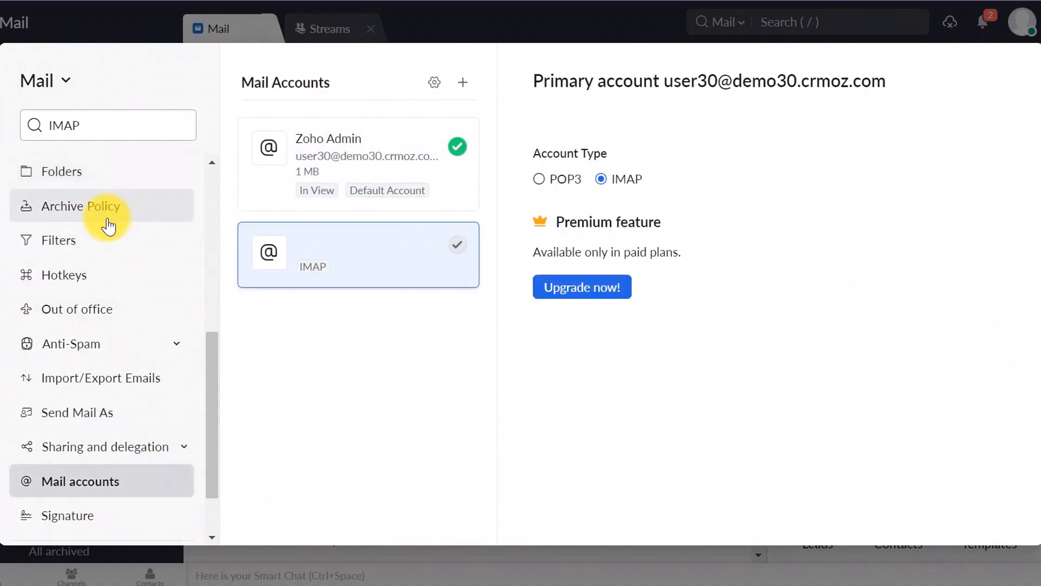
Step: Enable IMAP Access on the primary mail account and save
click(415, 143)
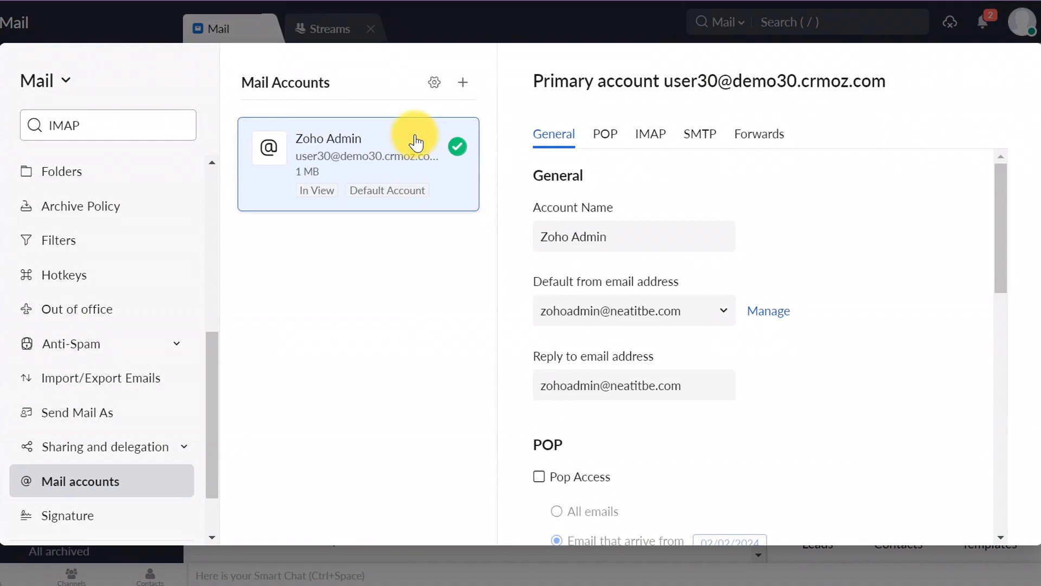
scroll(827, 192, down, 8)
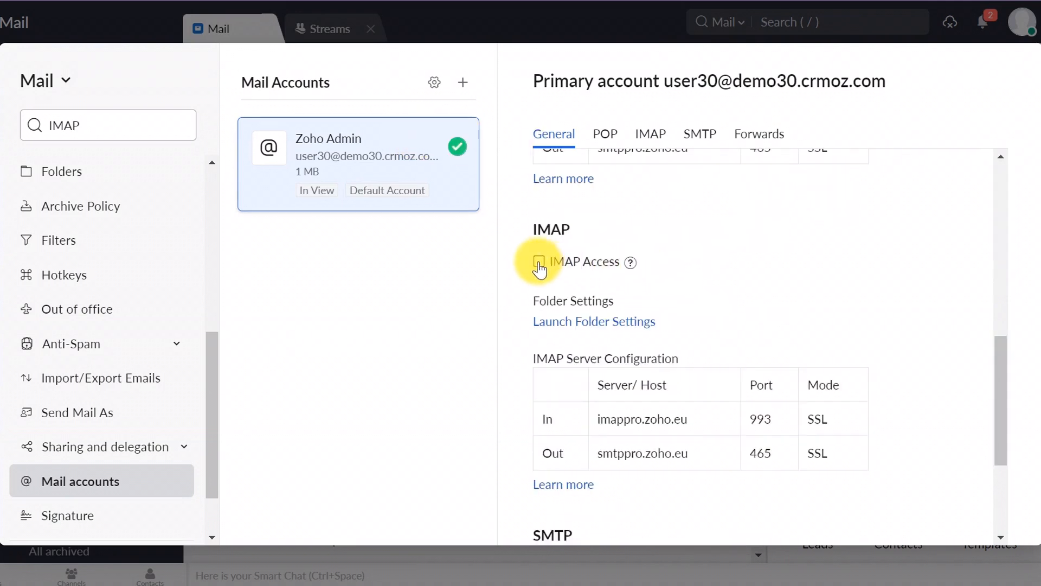
click(539, 262)
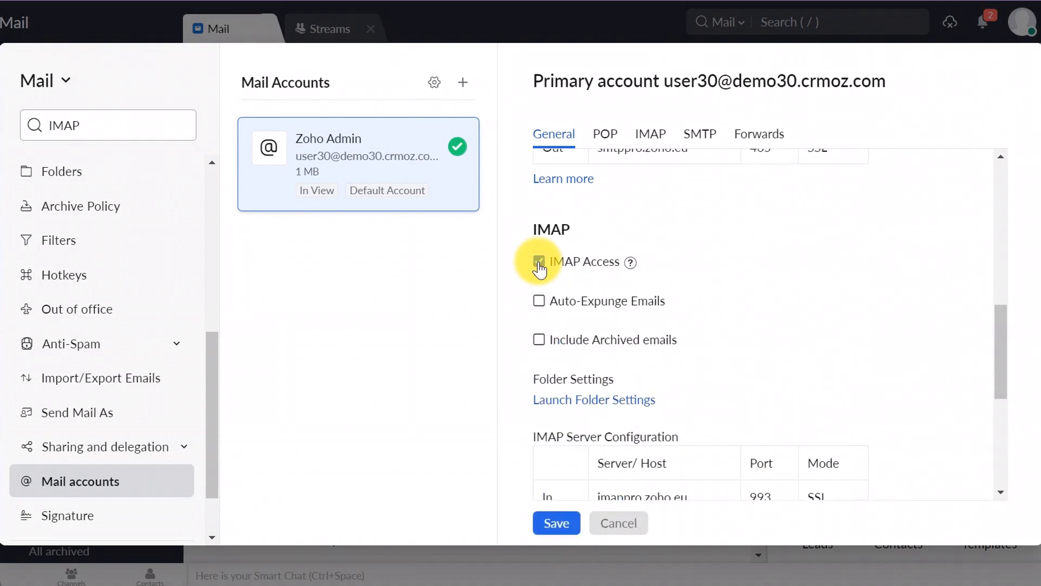
scroll(766, 291, down, 3)
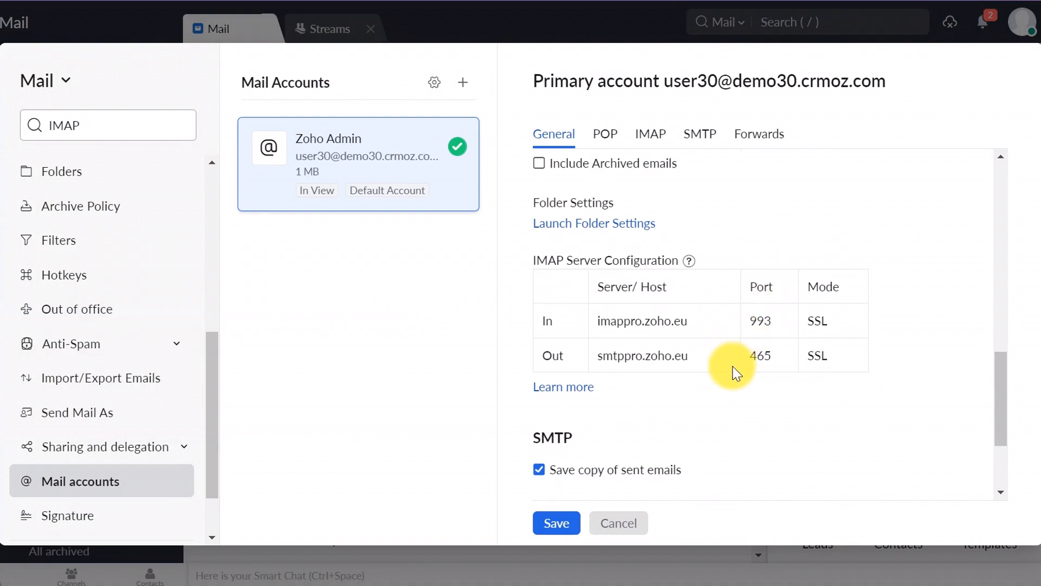
scroll(733, 367, down, 3)
click(557, 524)
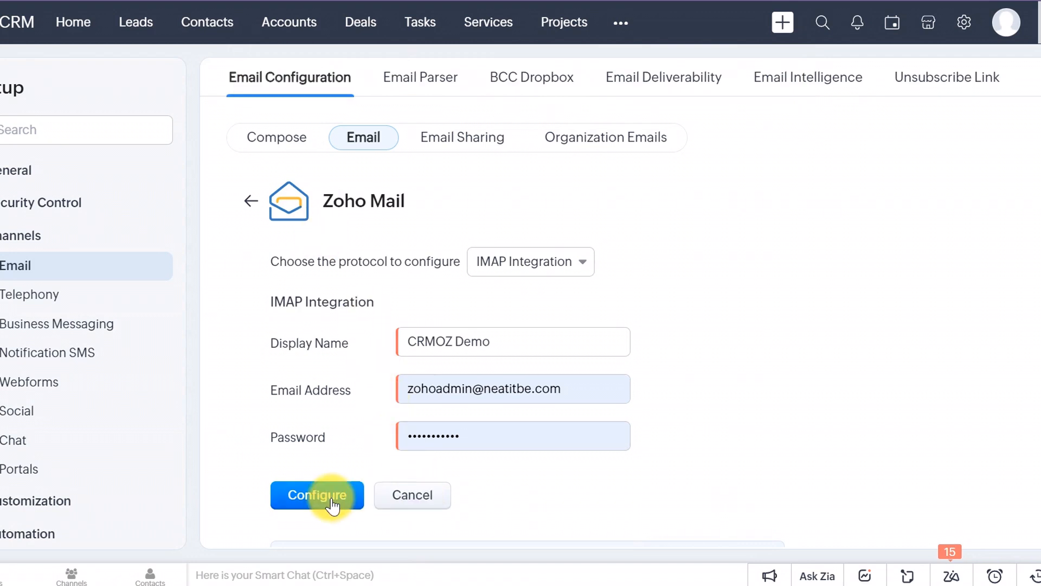
Step: Reconfigure the CRMOZ Demo IMAP integration and skip importing email filters
click(332, 498)
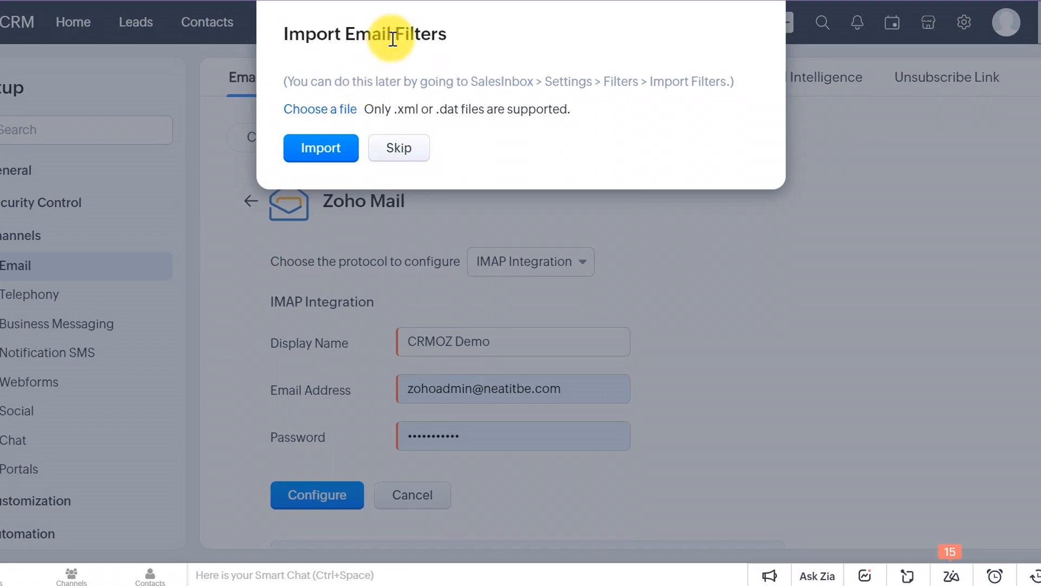
click(409, 154)
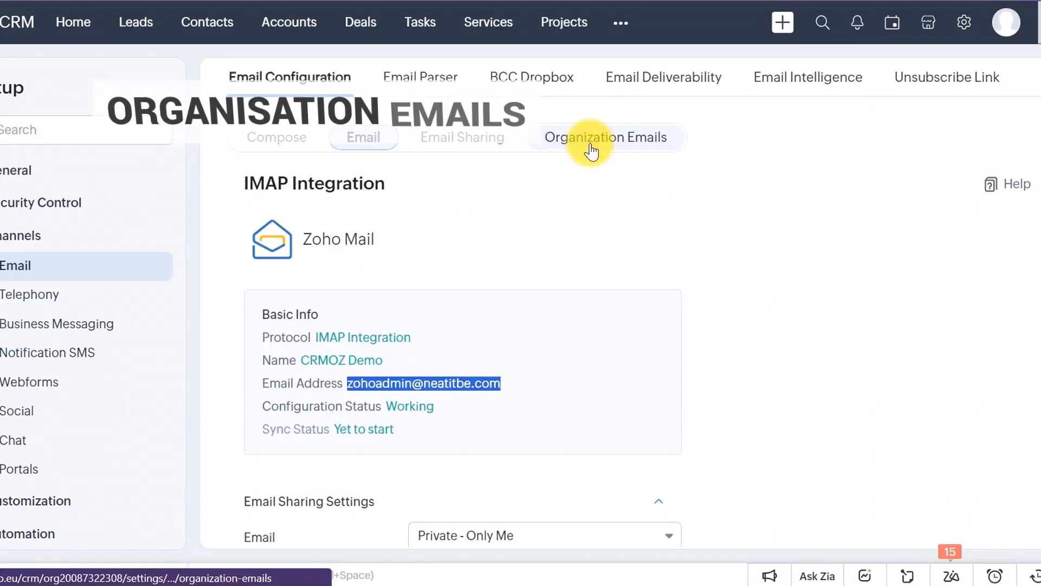
Step: Add organization email address CRMOZ for the Standard and Administrator profiles, then go to Webforms setup
click(590, 142)
click(307, 307)
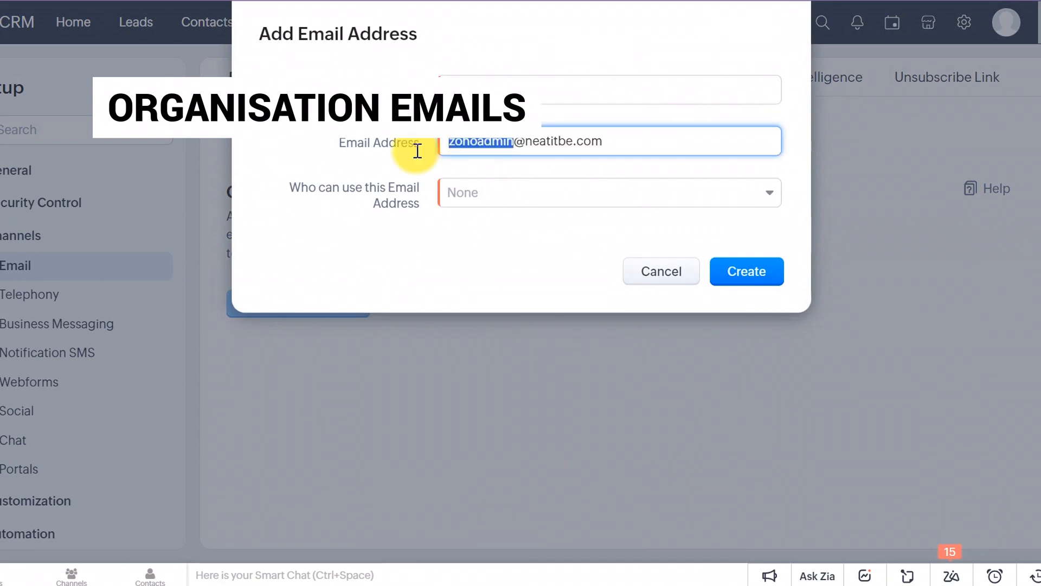
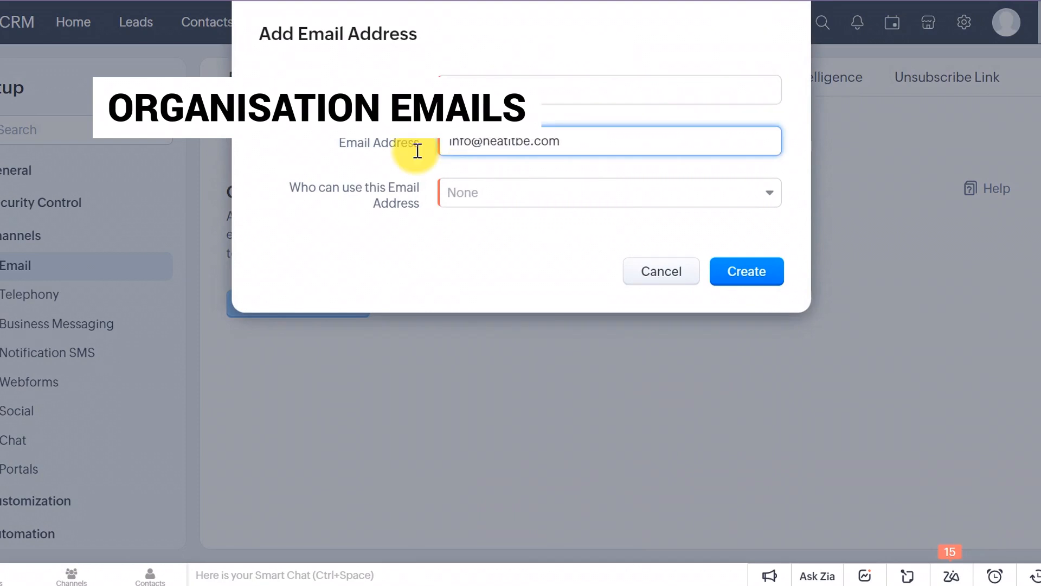
click(477, 200)
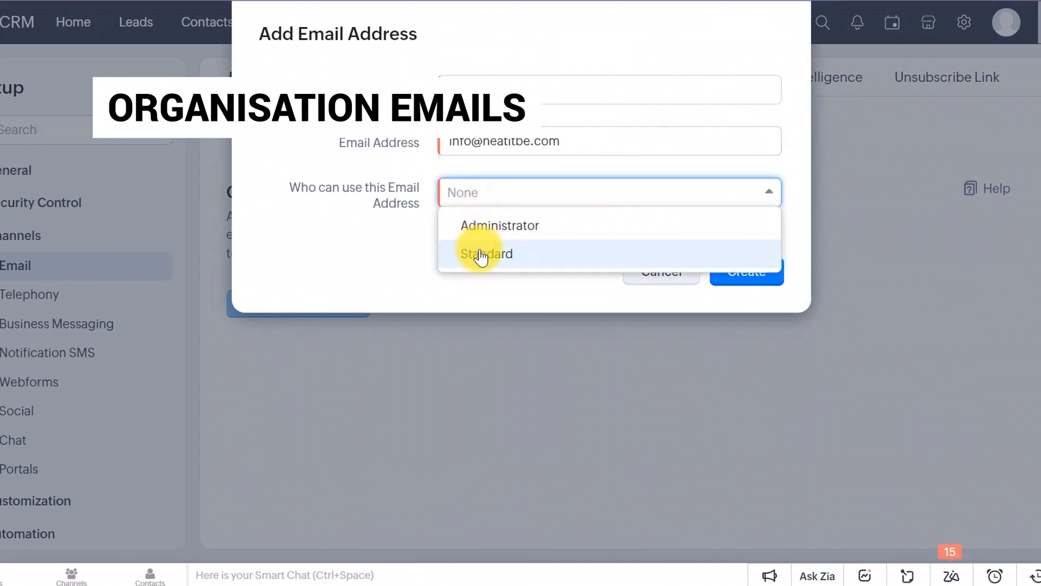
click(481, 254)
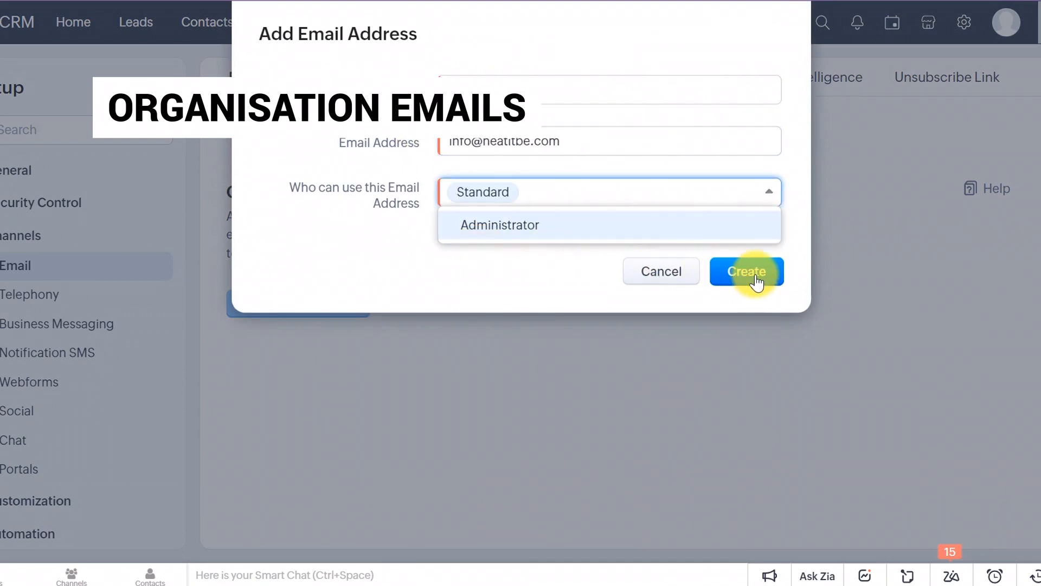
click(553, 225)
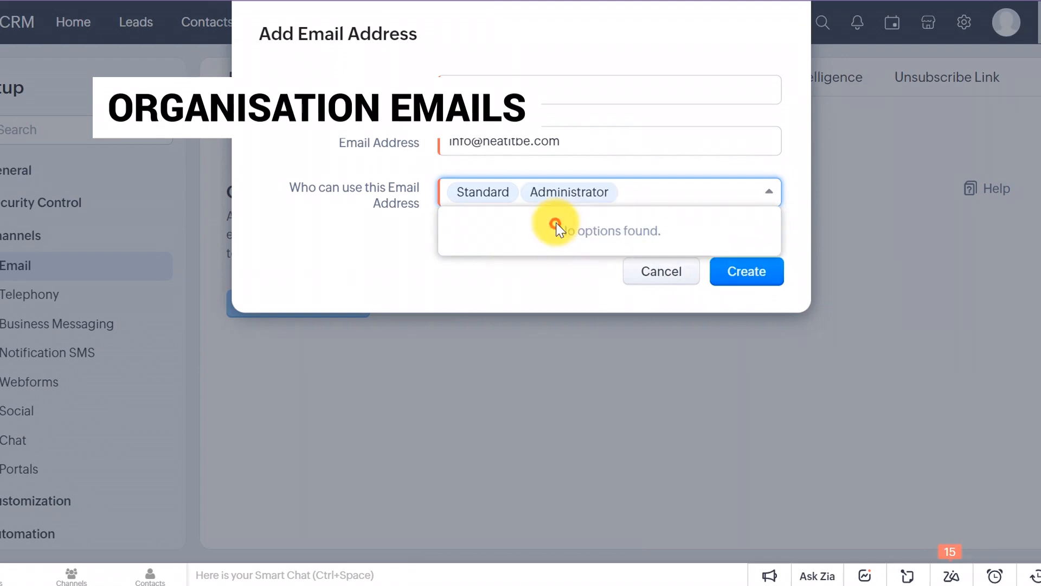
click(752, 275)
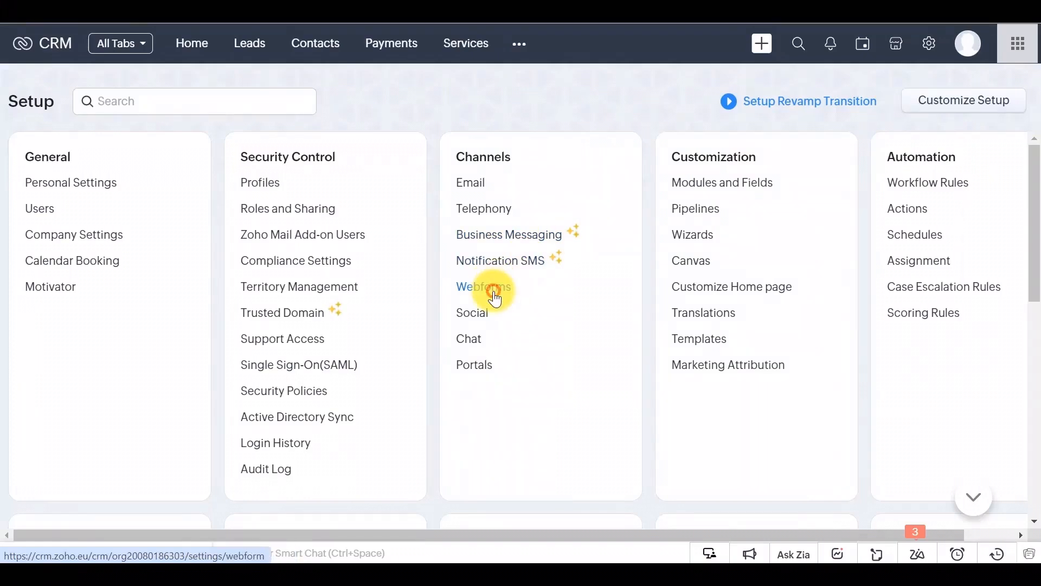
click(494, 295)
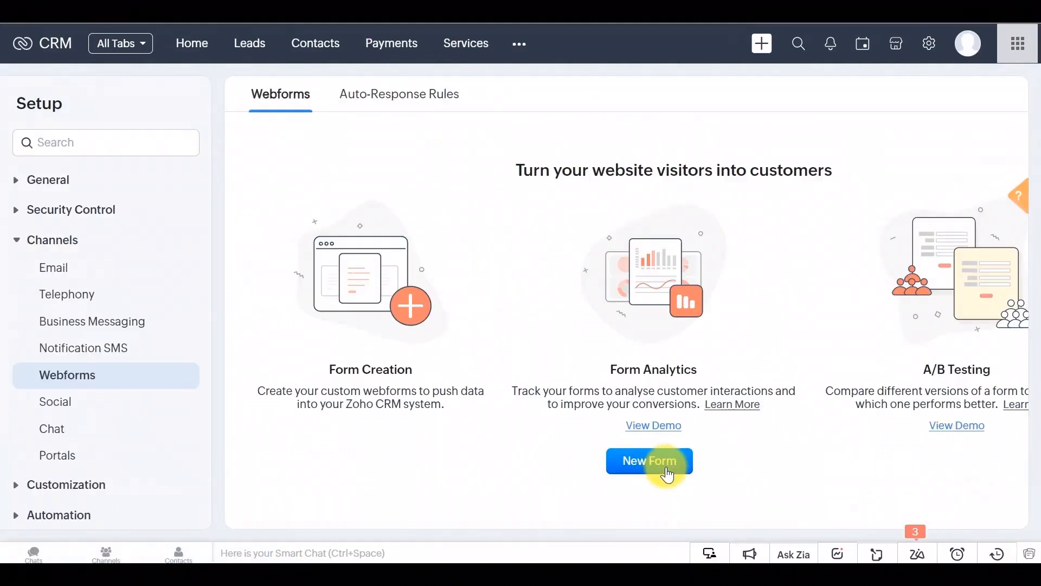
Step: Create a new webform named Leads1 for the Leads module
click(667, 467)
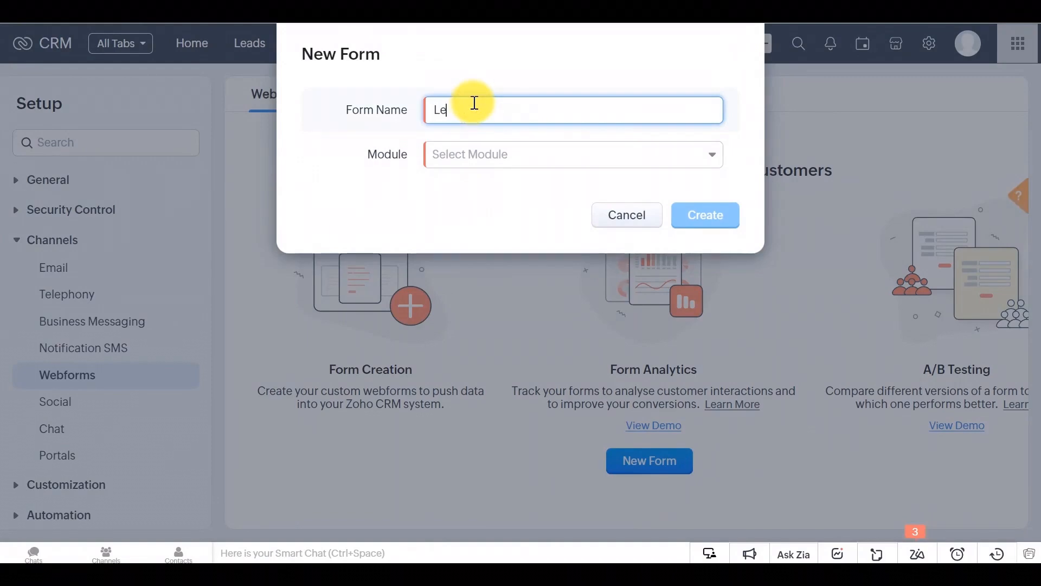
click(521, 154)
click(500, 222)
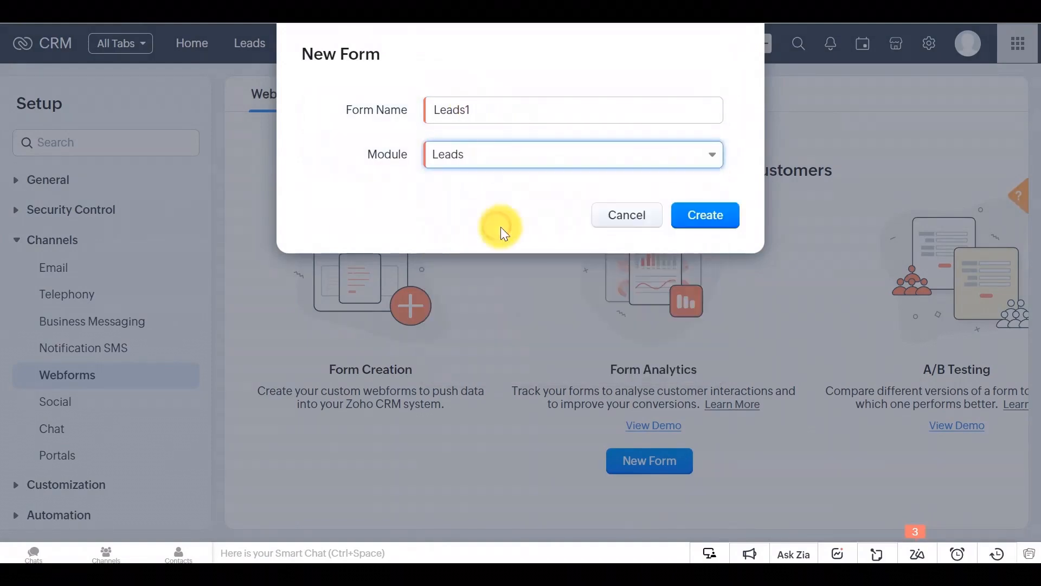
click(709, 223)
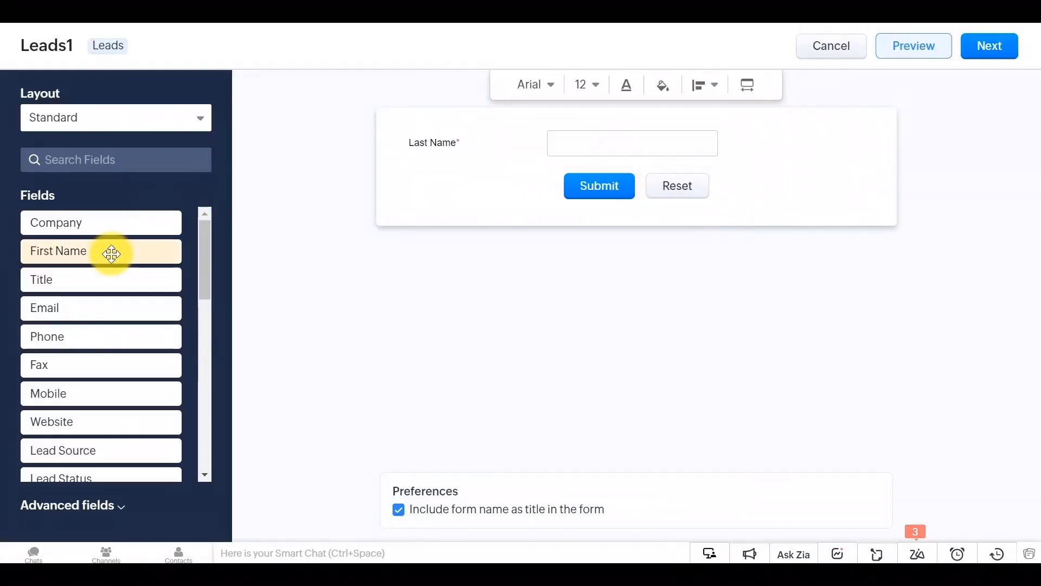
Step: Add First Name, Email and Phone fields to the form and mark Email as required
drag(112, 253, 539, 134)
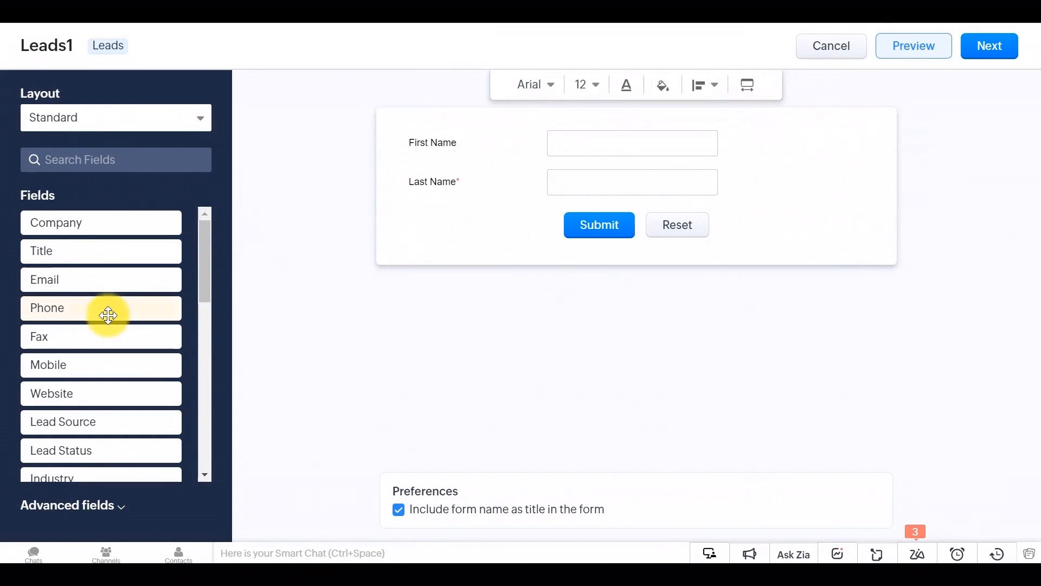
drag(98, 286, 562, 214)
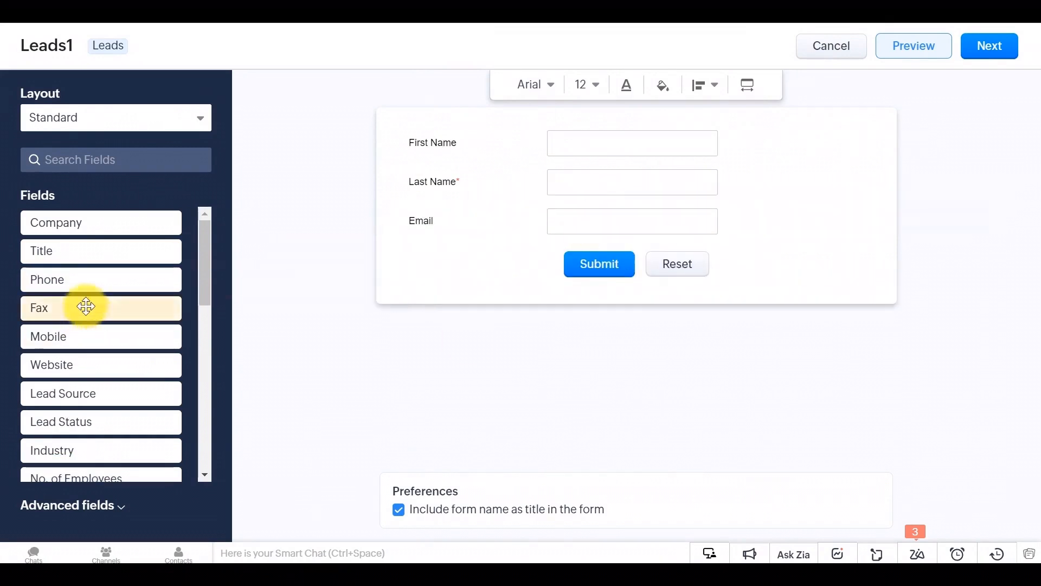
drag(87, 279, 499, 258)
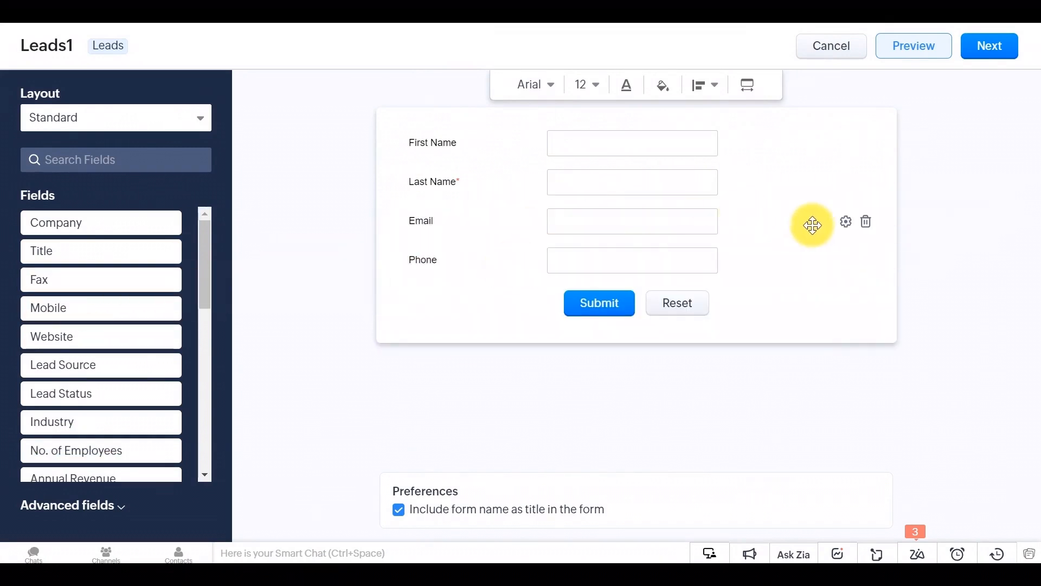
click(845, 222)
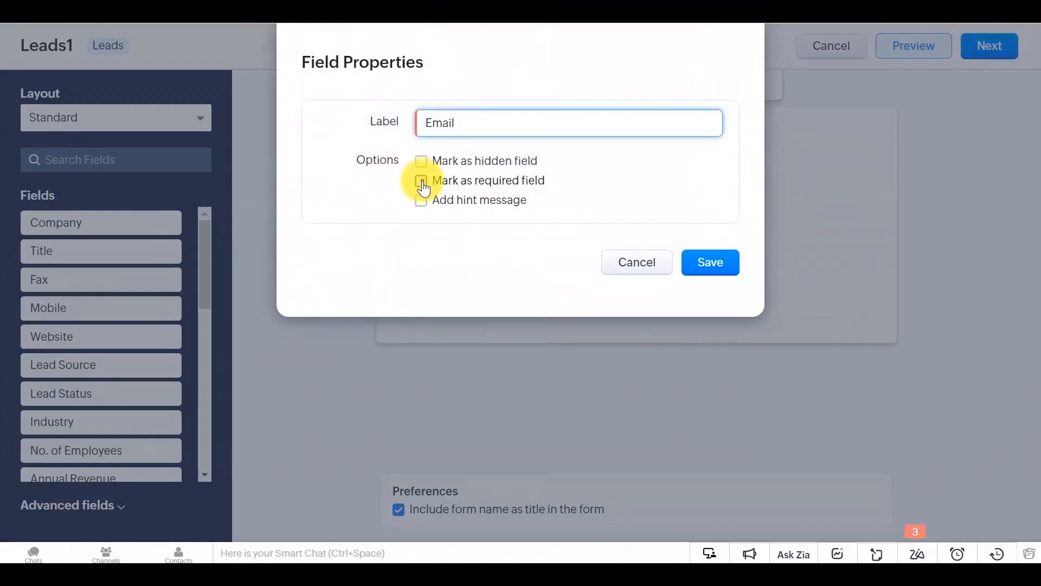
click(421, 180)
click(699, 268)
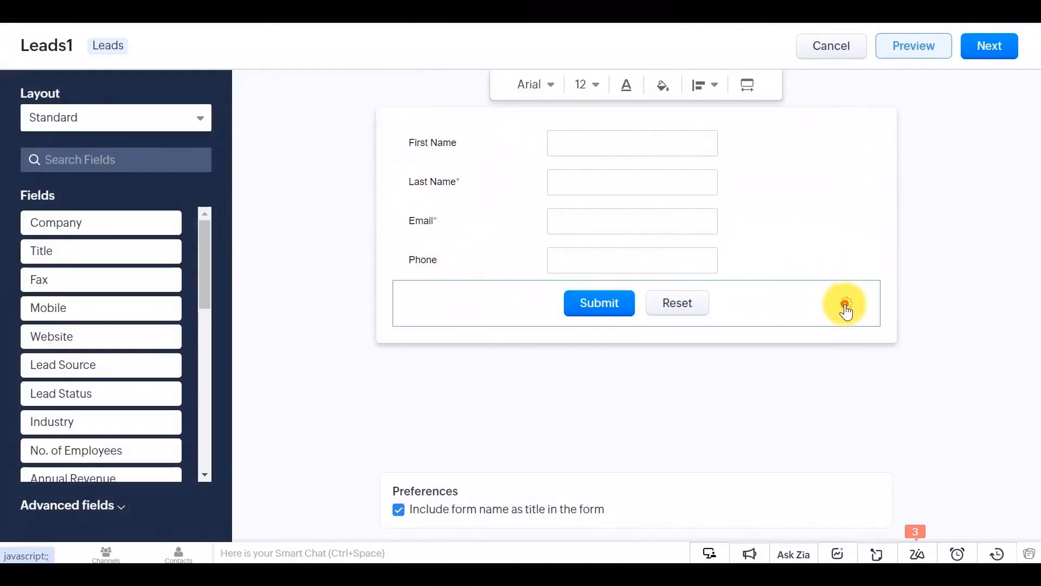
Step: Change the webform font to Comic Sans MS, leaving button properties and colours unchanged
click(846, 306)
click(603, 228)
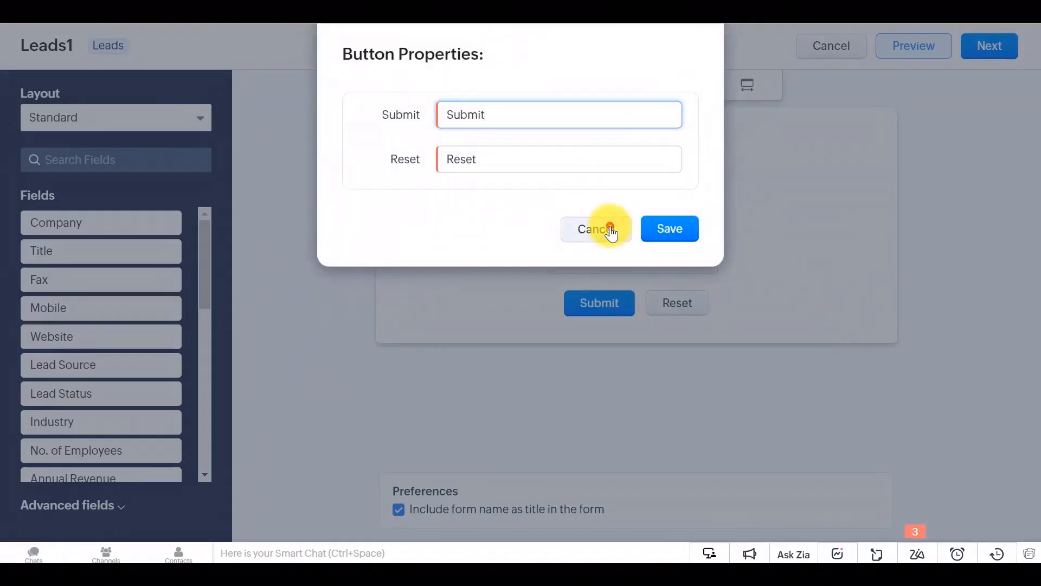
click(663, 87)
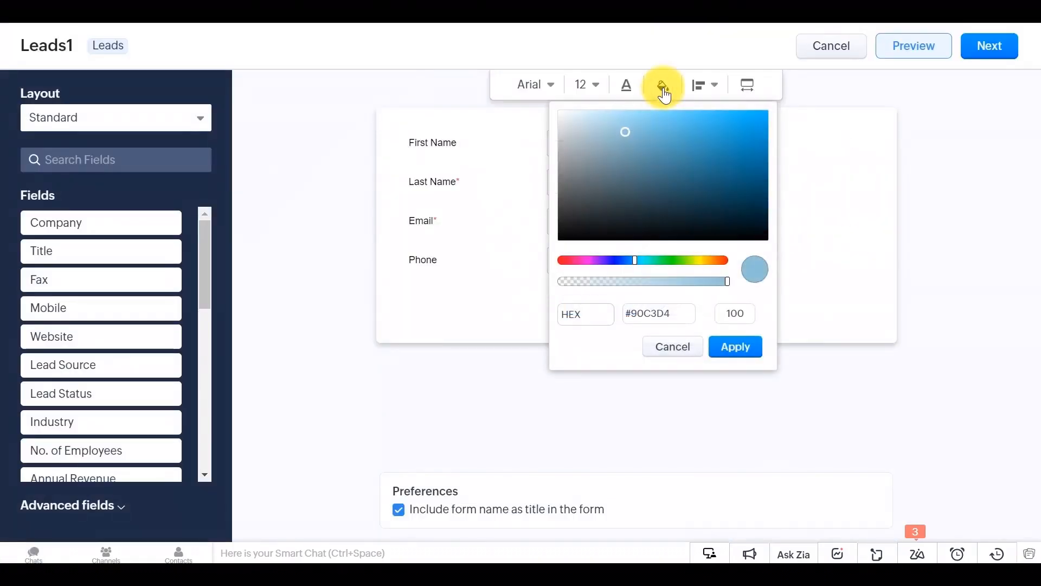
click(673, 345)
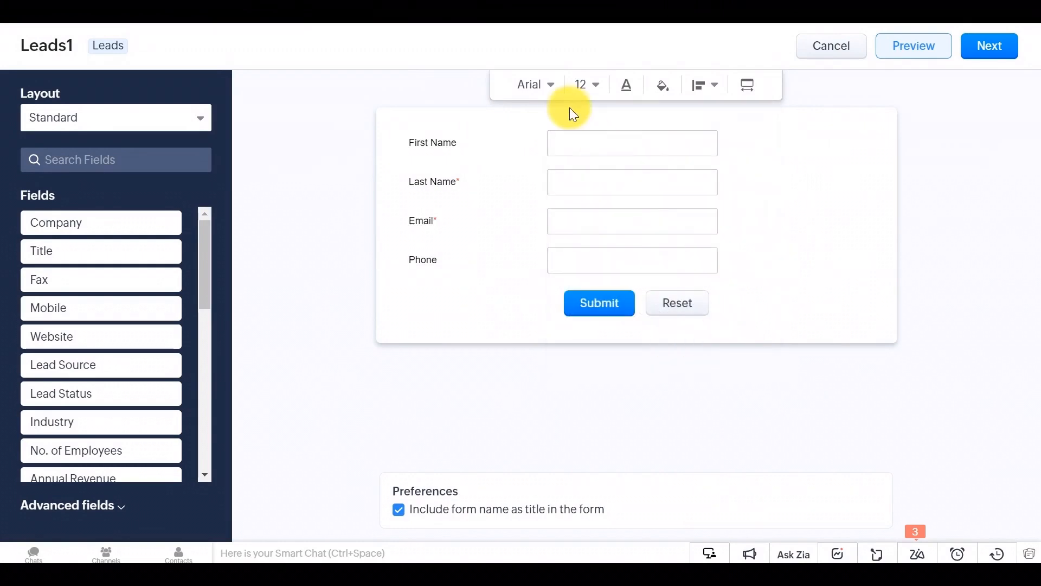
click(551, 91)
click(566, 210)
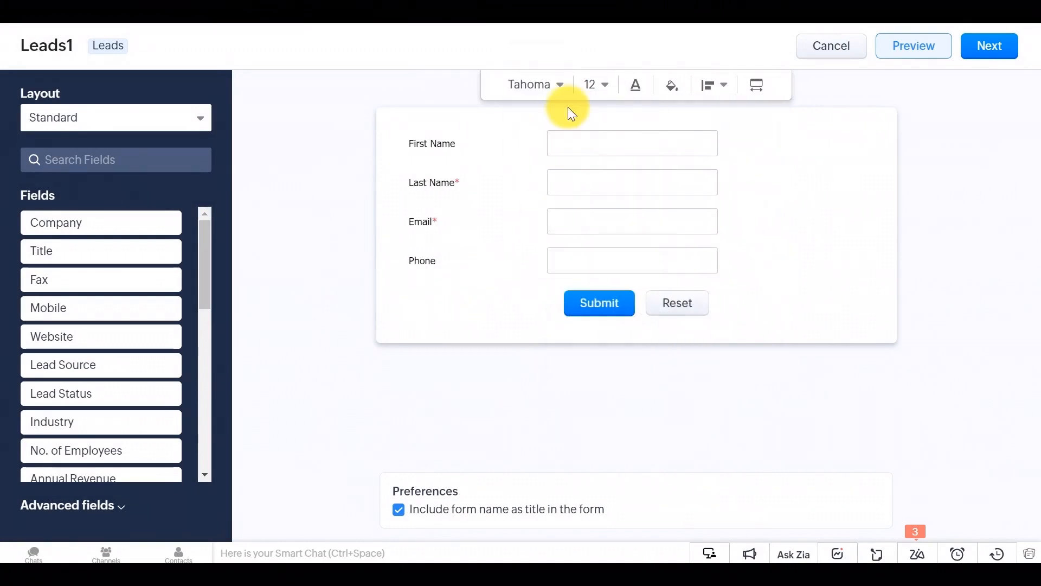
click(561, 87)
click(577, 237)
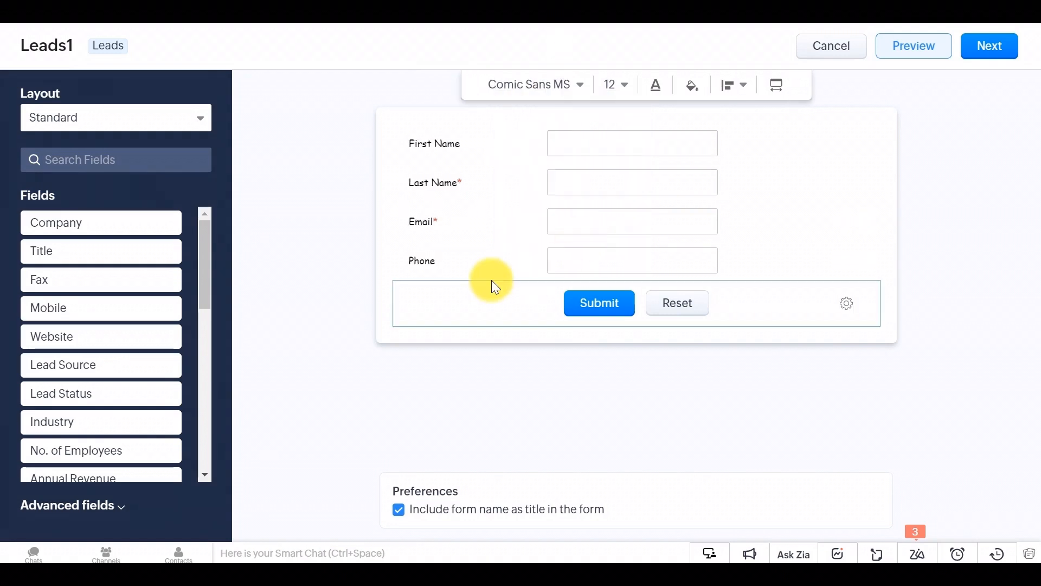
Step: Place the field labels above the fields, preview the form, and continue to Details
click(743, 85)
click(740, 131)
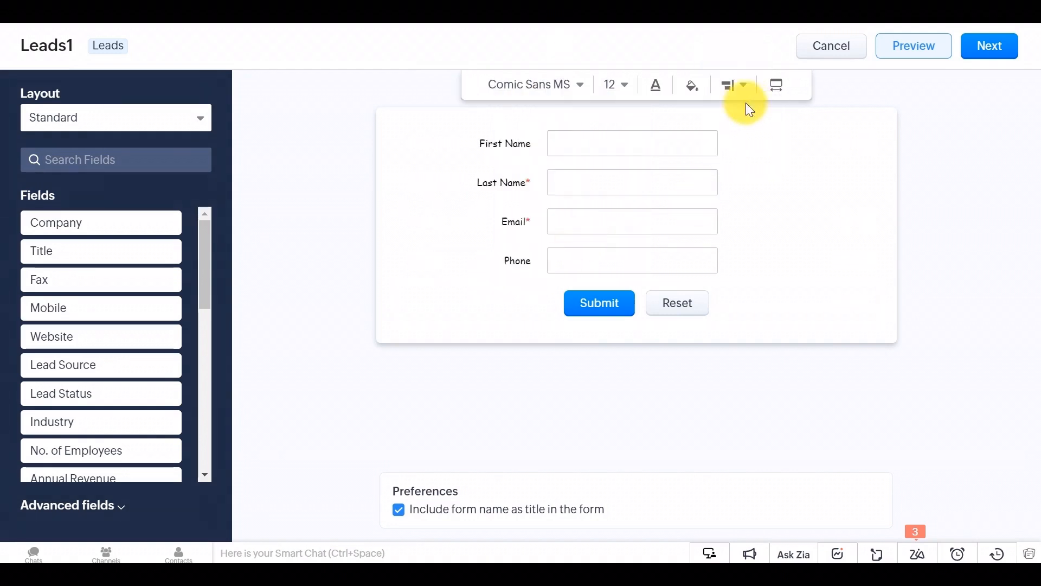
click(744, 86)
click(739, 153)
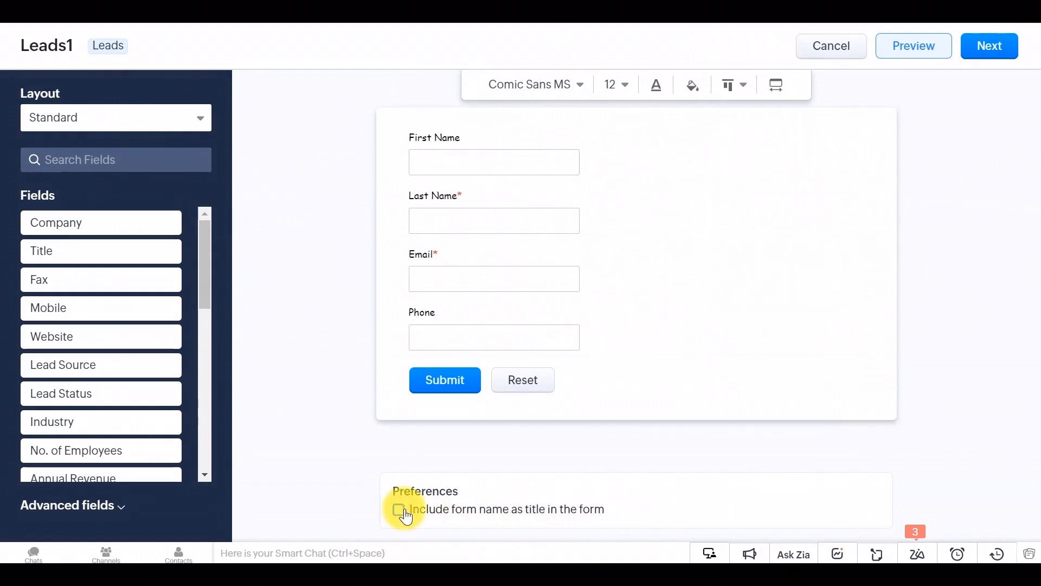
click(938, 48)
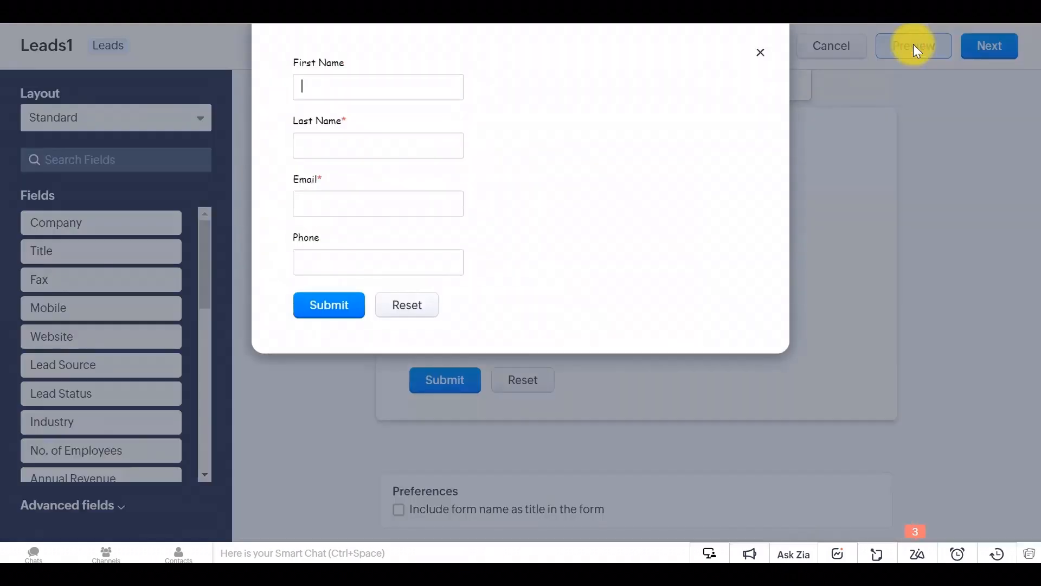
click(775, 50)
click(988, 46)
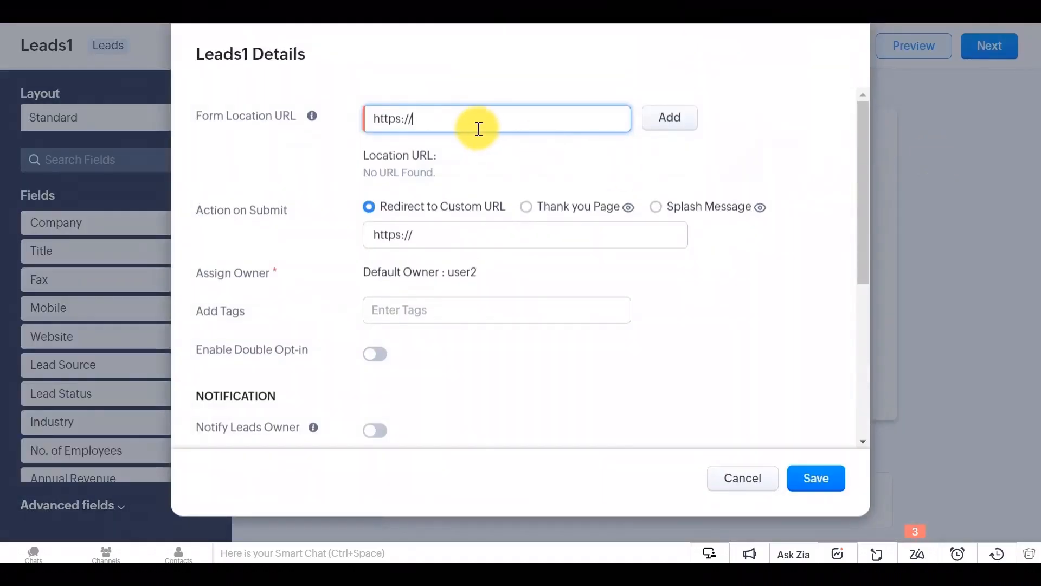
text(neatitbe.com)
click(670, 118)
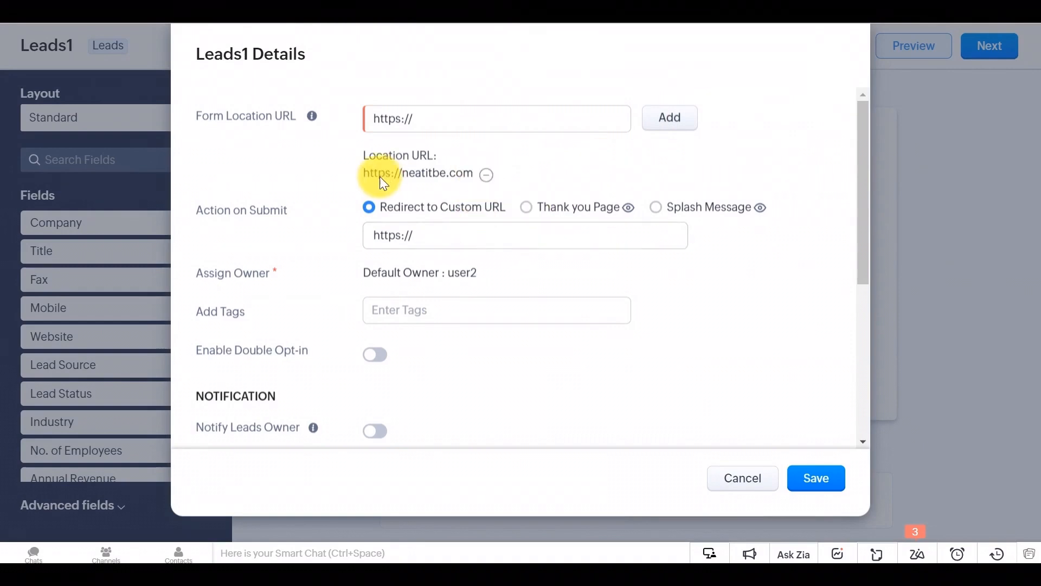
drag(439, 237, 334, 240)
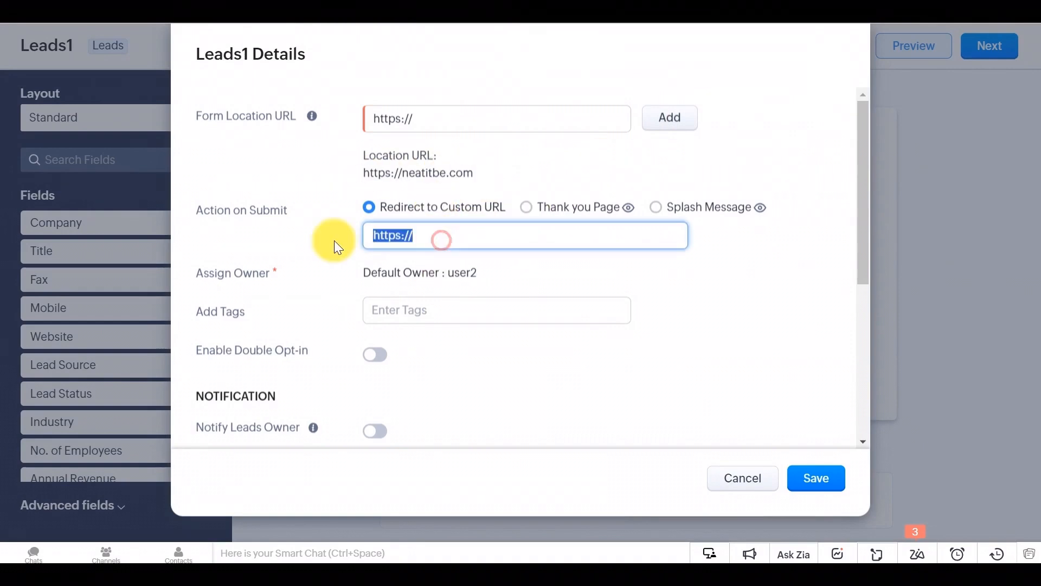
text(https://neatitbe.com)
Step: Tag incoming leads HomePage, enable Notify Leads Owner and Visitor Tracking, and save
click(440, 313)
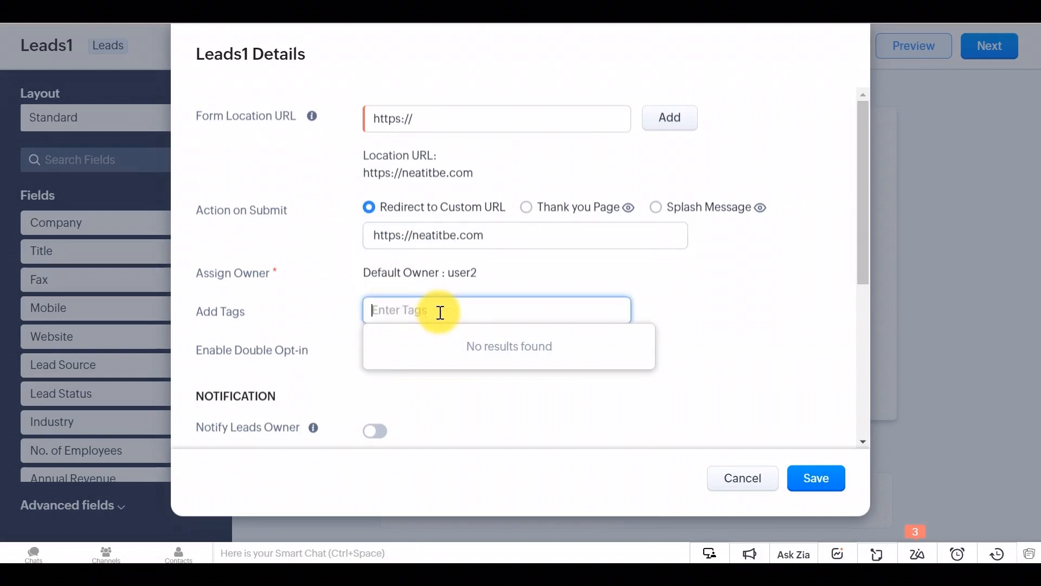
text(HomePage)
scroll(539, 315, down, 3)
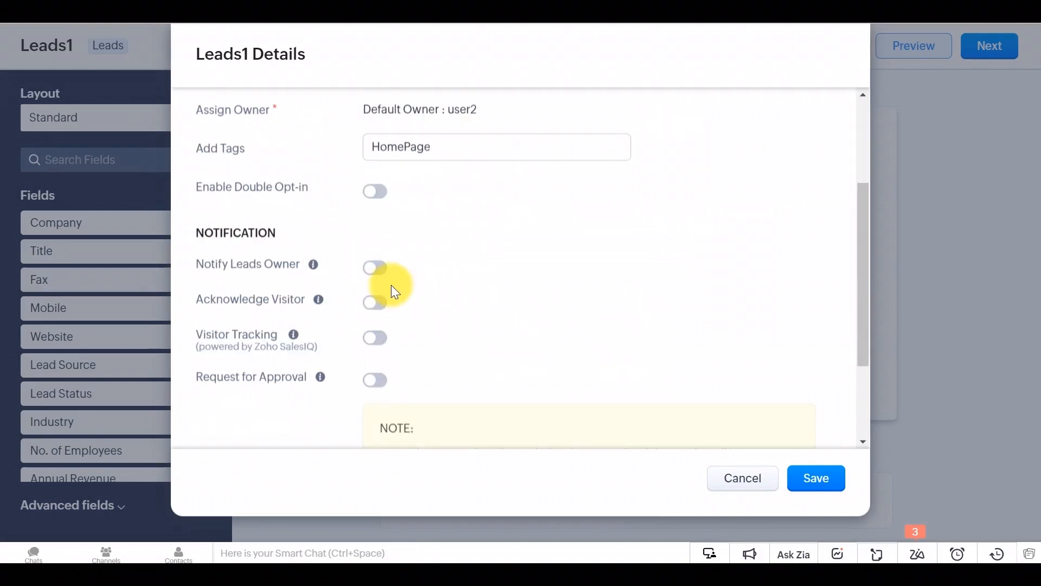
click(376, 267)
scroll(593, 328, down, 2)
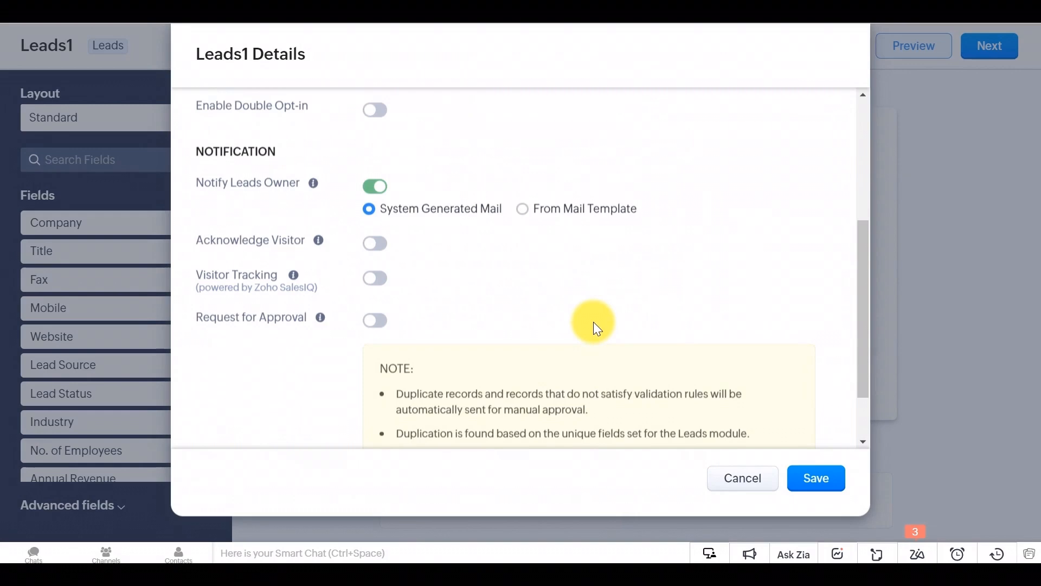
click(380, 279)
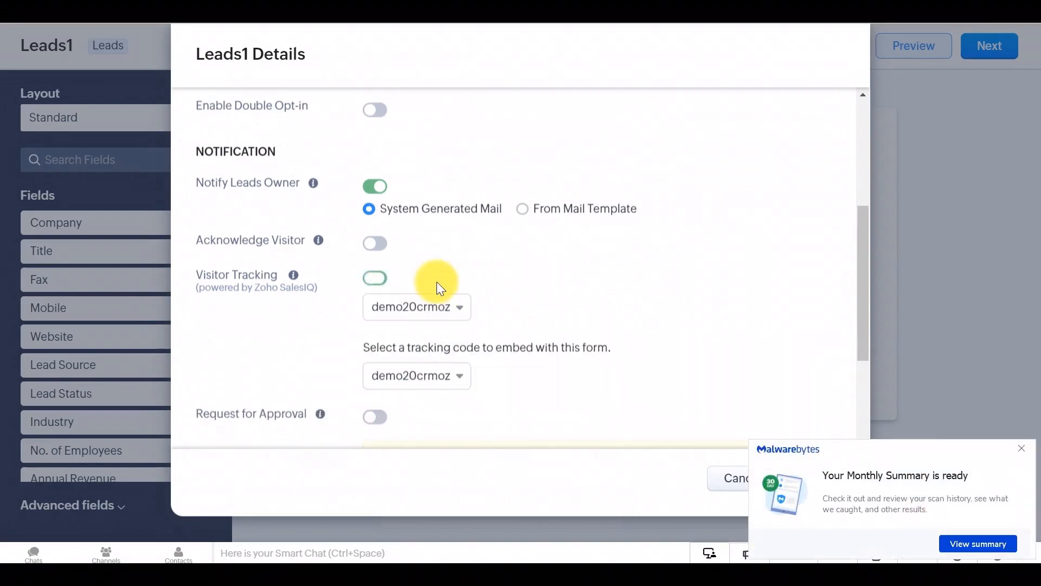
scroll(574, 292, down, 3)
click(1021, 448)
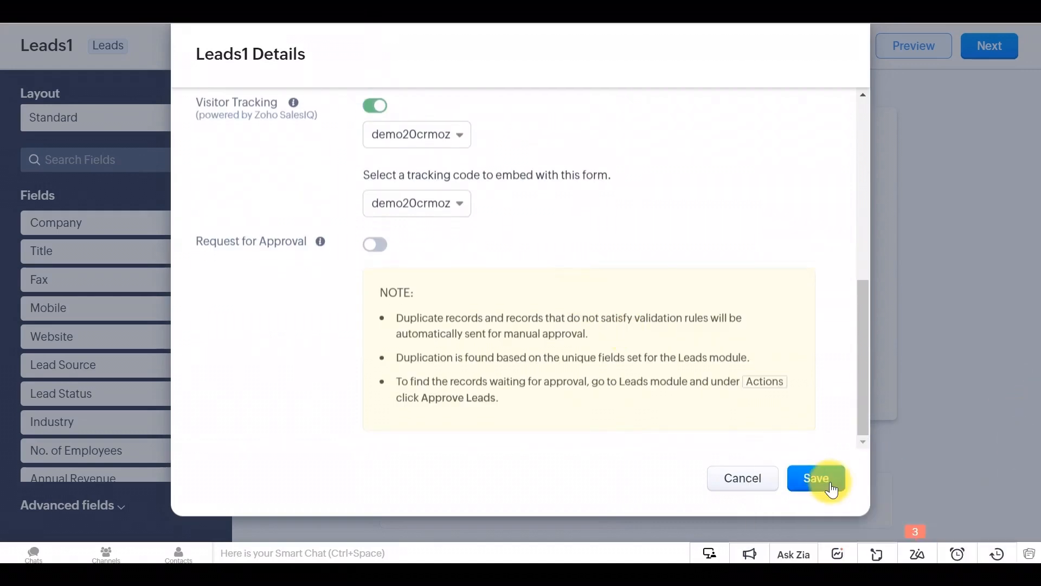
click(827, 478)
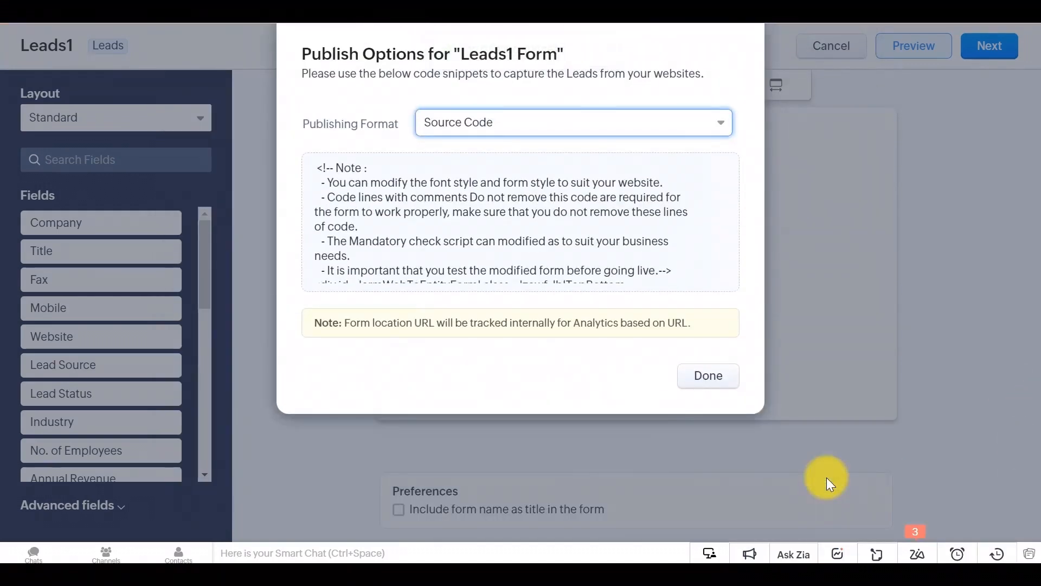
Step: Review the QR Code, link and Embed script publish formats, then close the publish options
scroll(473, 196, down, 3)
scroll(469, 197, down, 10)
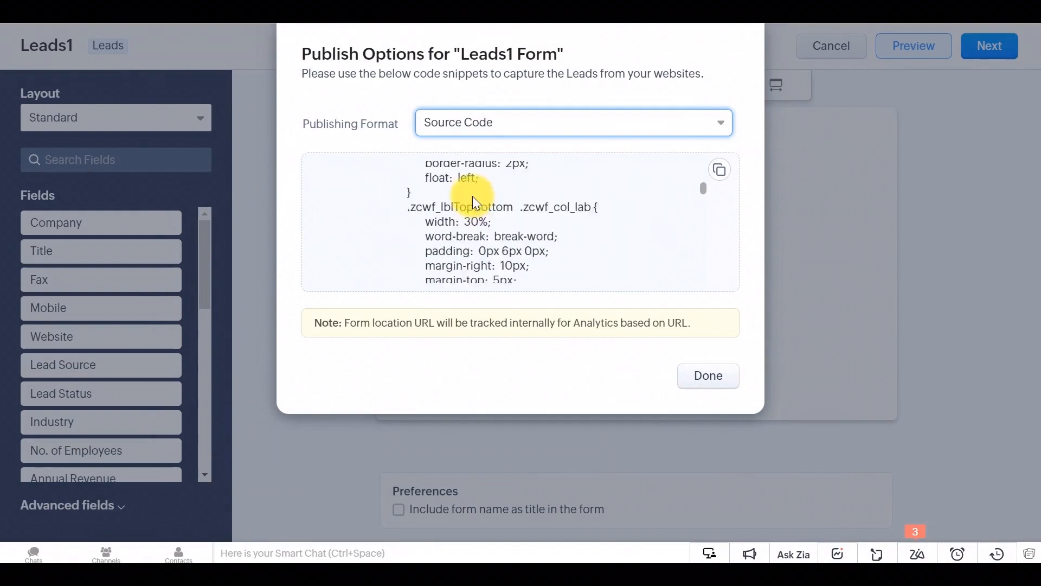
click(719, 127)
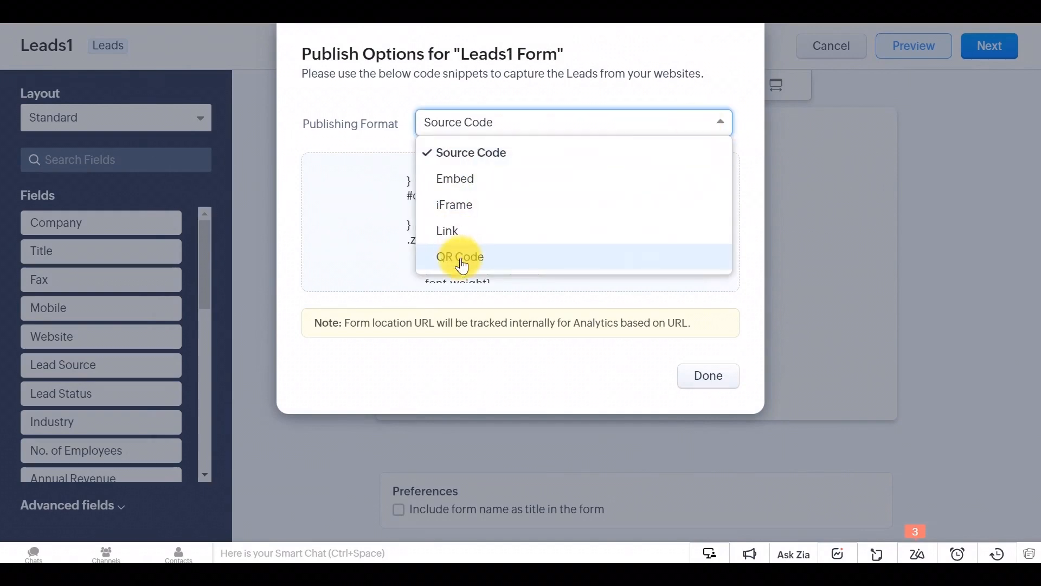
click(748, 144)
click(727, 127)
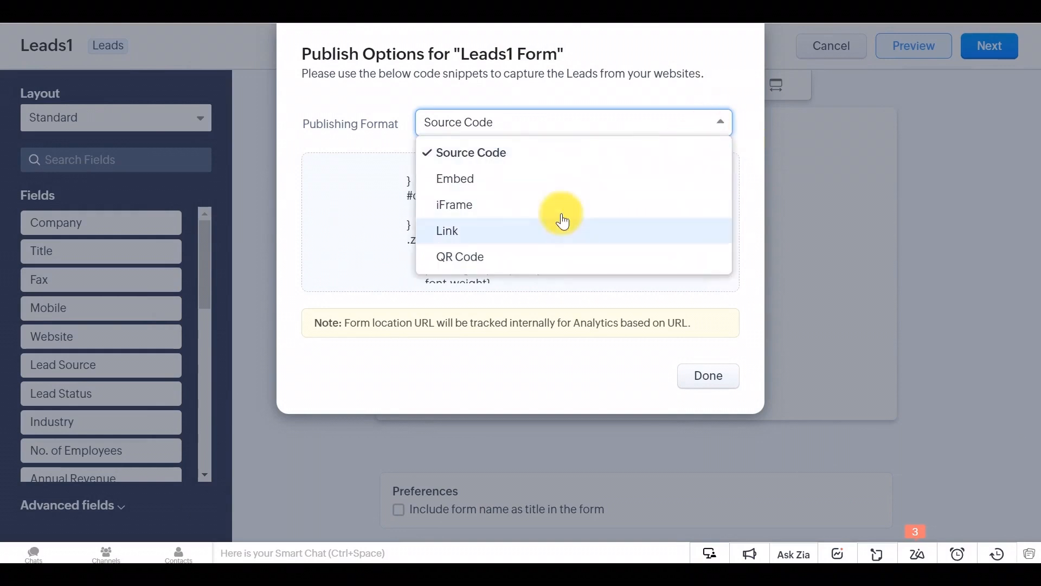
click(564, 254)
click(726, 132)
click(577, 226)
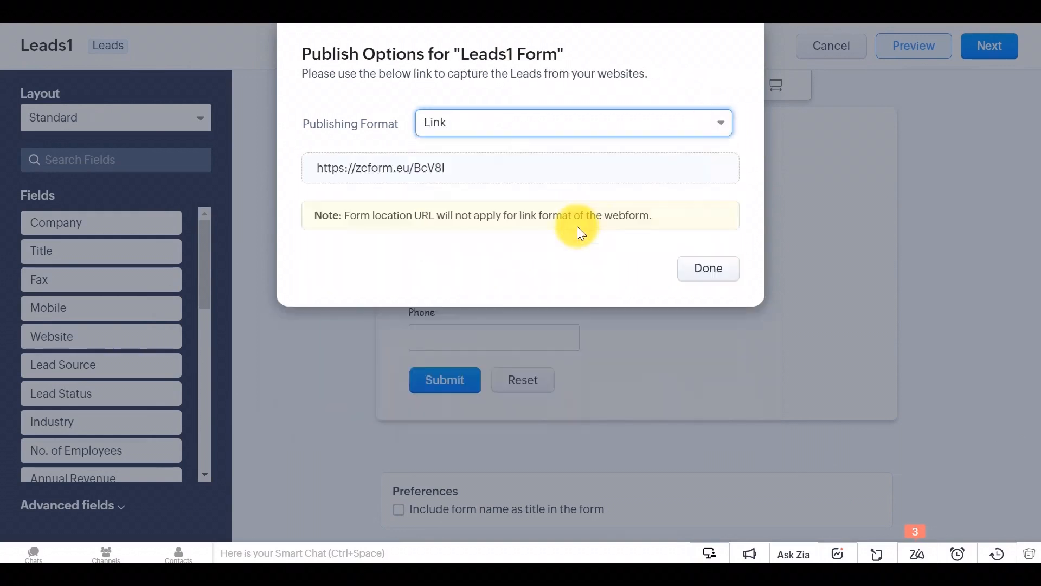
click(718, 128)
click(710, 179)
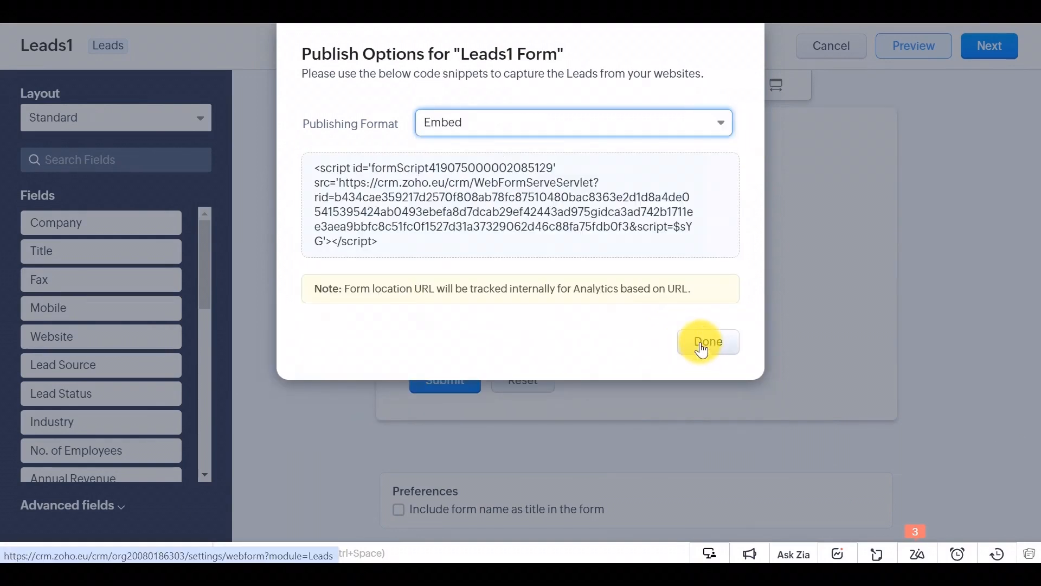
click(702, 347)
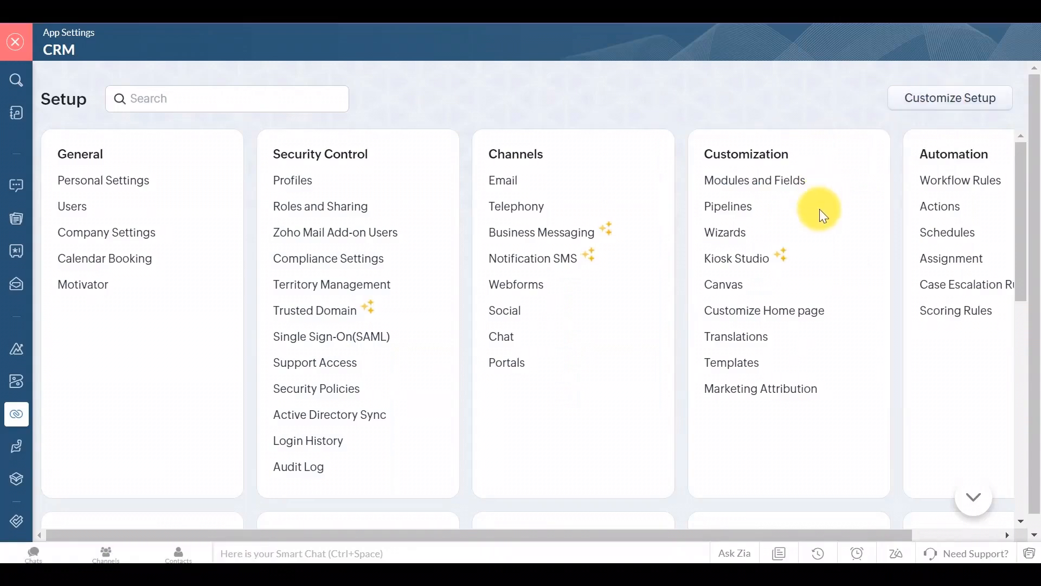
Step: Open Google Routes for Zoho CRM from all Marketplace extensions and view its screenshots and ratings
scroll(820, 211, down, 5)
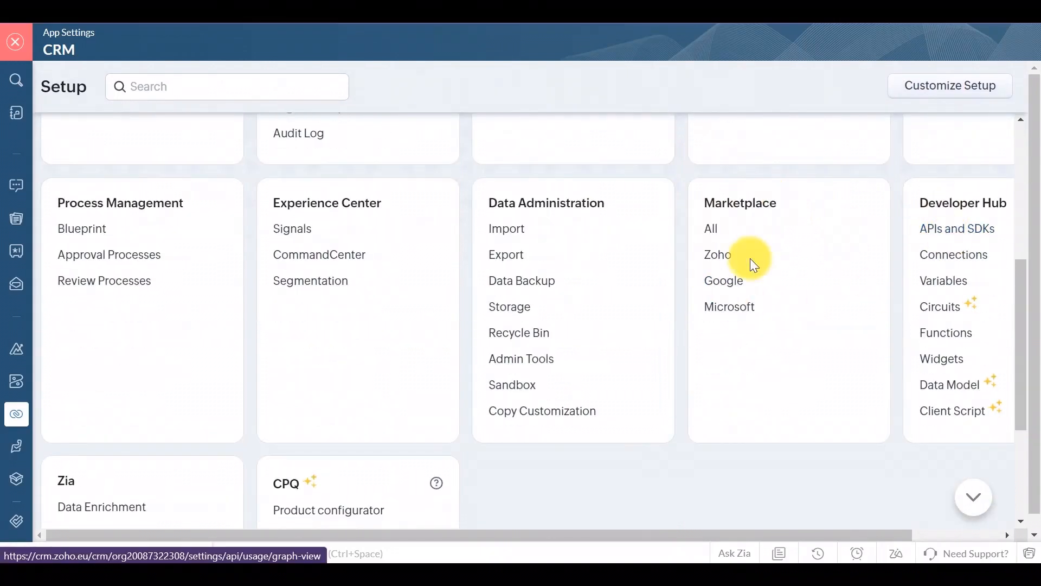
click(713, 230)
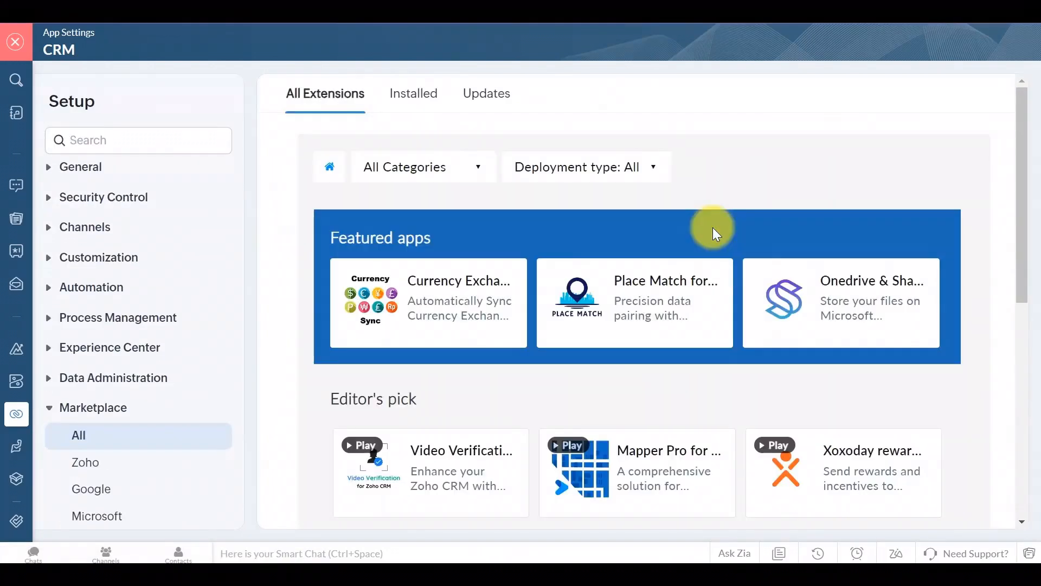
scroll(596, 185, down, 2)
scroll(679, 272, down, 5)
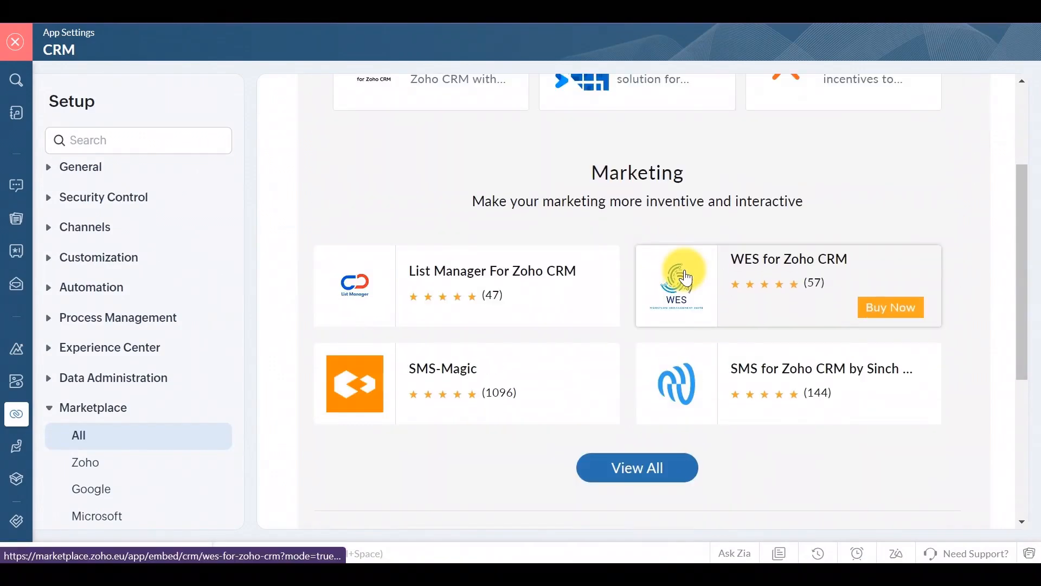
scroll(685, 282, down, 6)
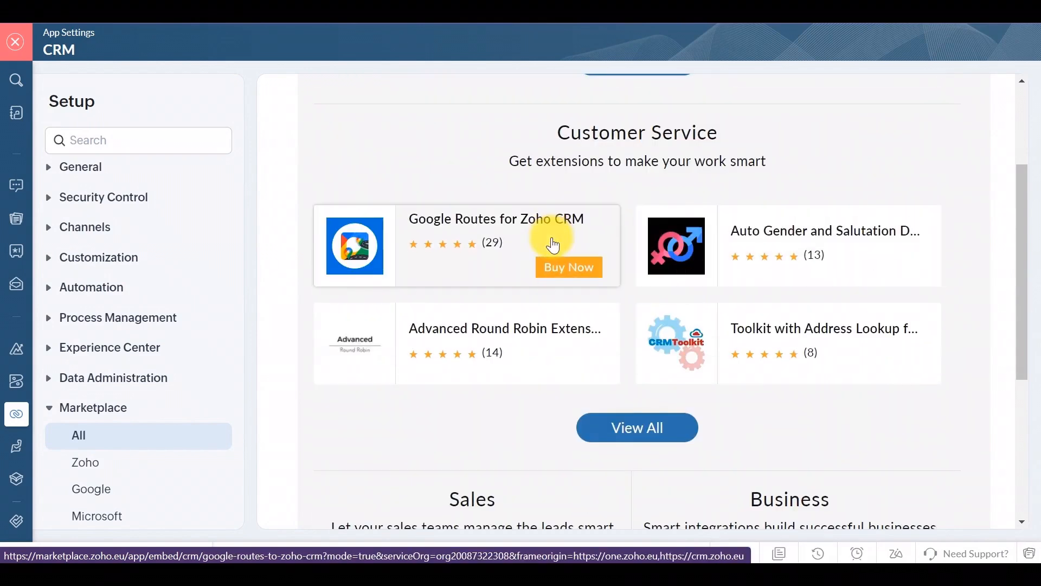
click(541, 225)
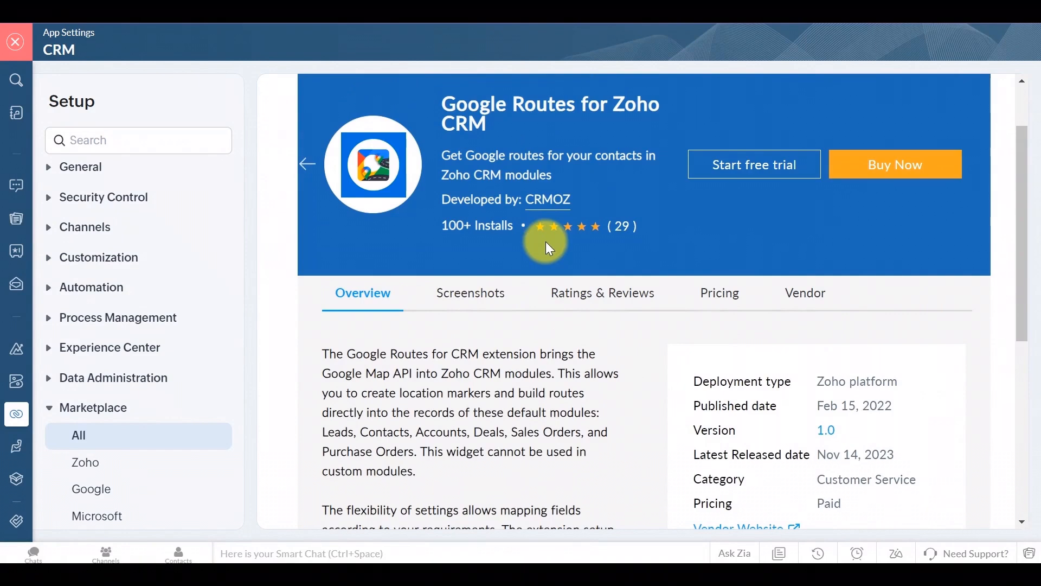
click(487, 289)
scroll(572, 329, up, 5)
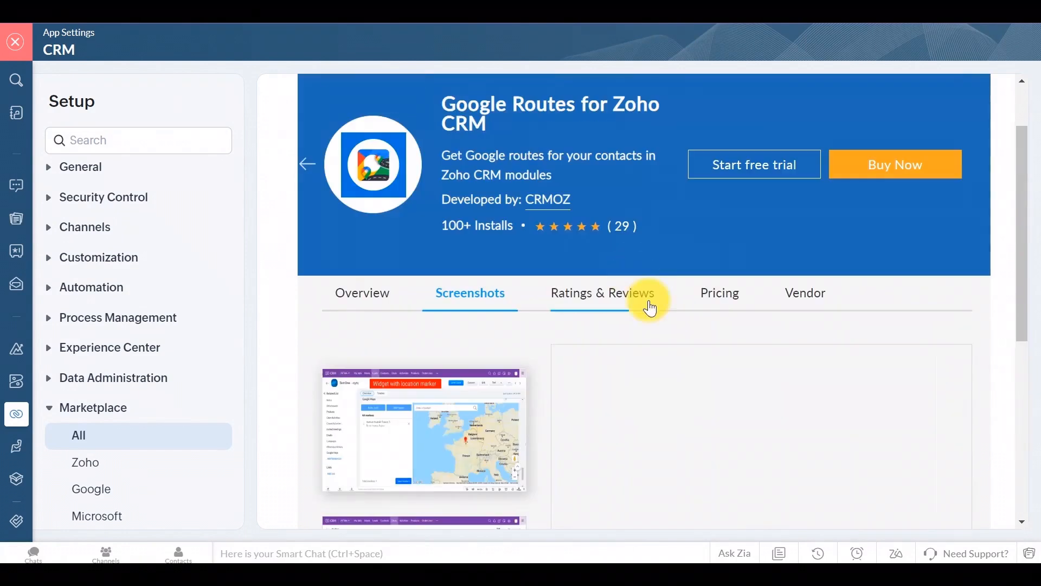
click(639, 300)
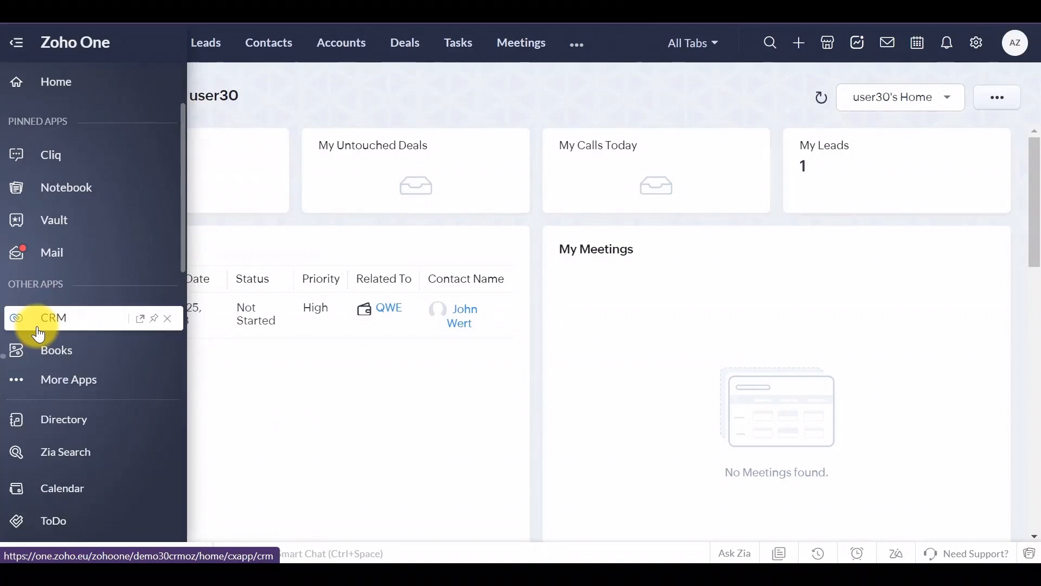
Step: Find the Flow app in the app list and add it to the CRM
click(76, 386)
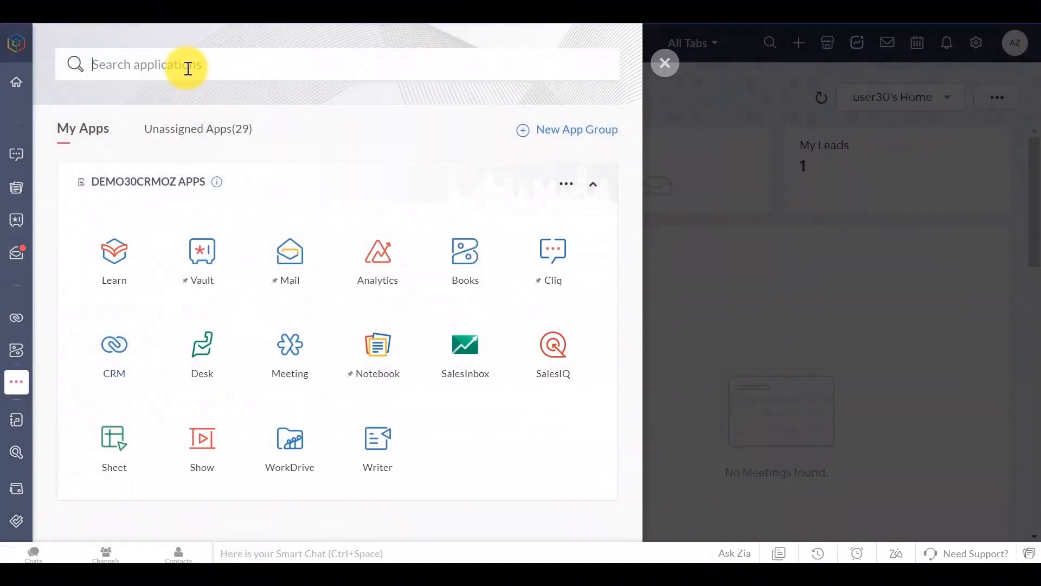
text(Flow)
click(120, 240)
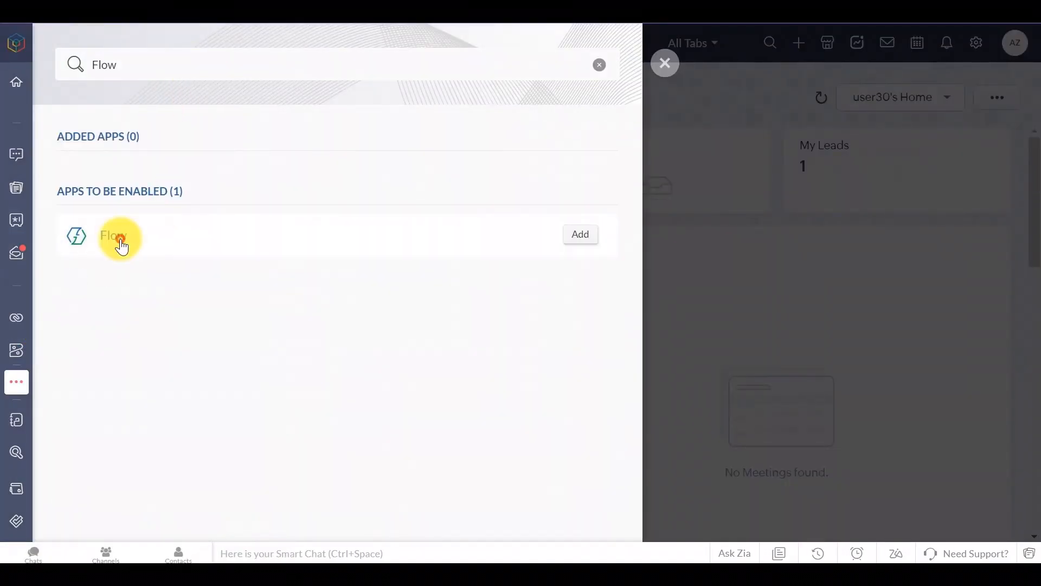
click(577, 238)
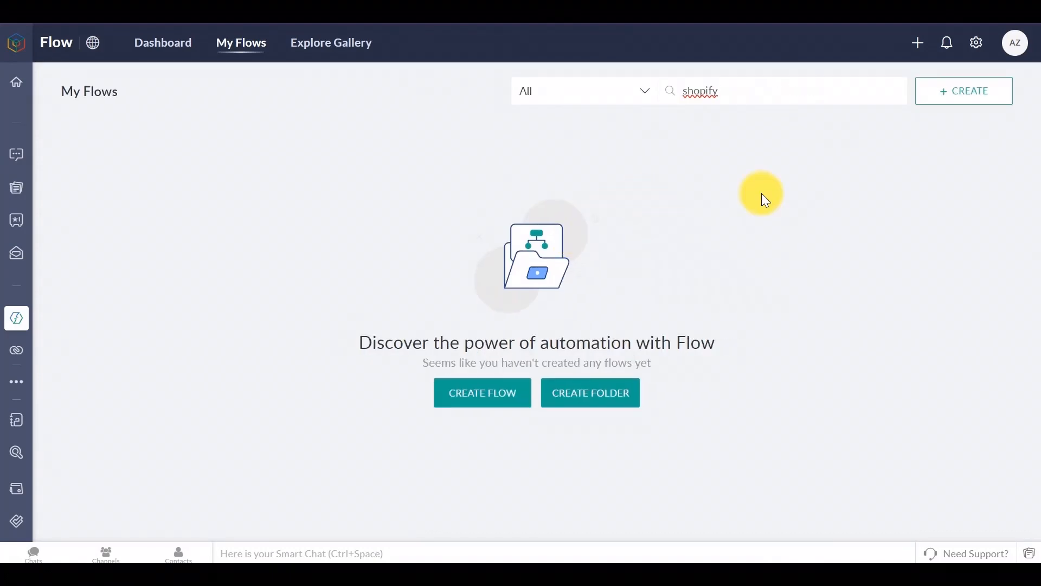
Step: Browse the Explore Gallery, searching for Shopify and then clearing the search
click(331, 45)
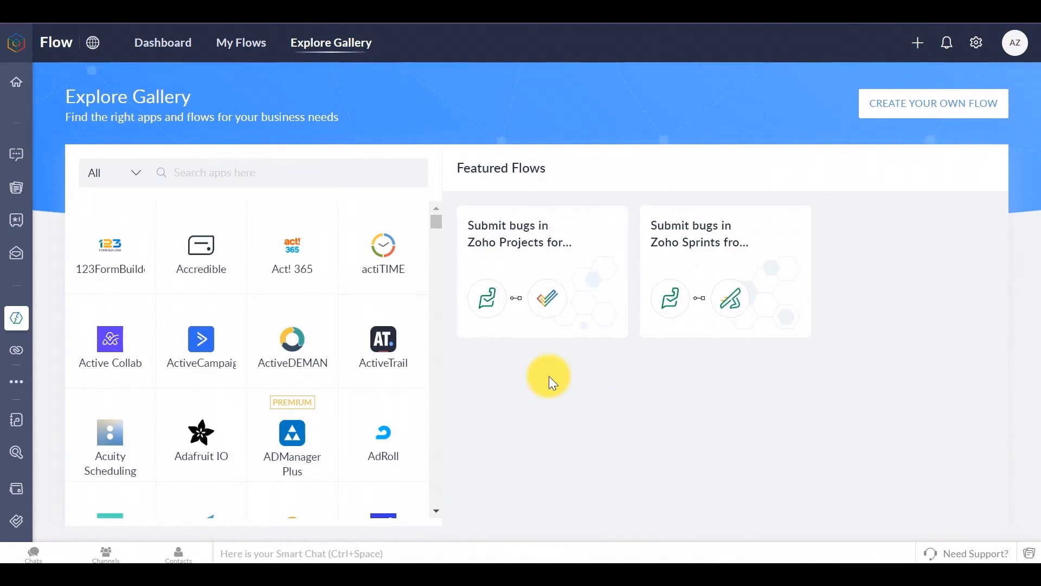
click(324, 171)
text(Shopi)
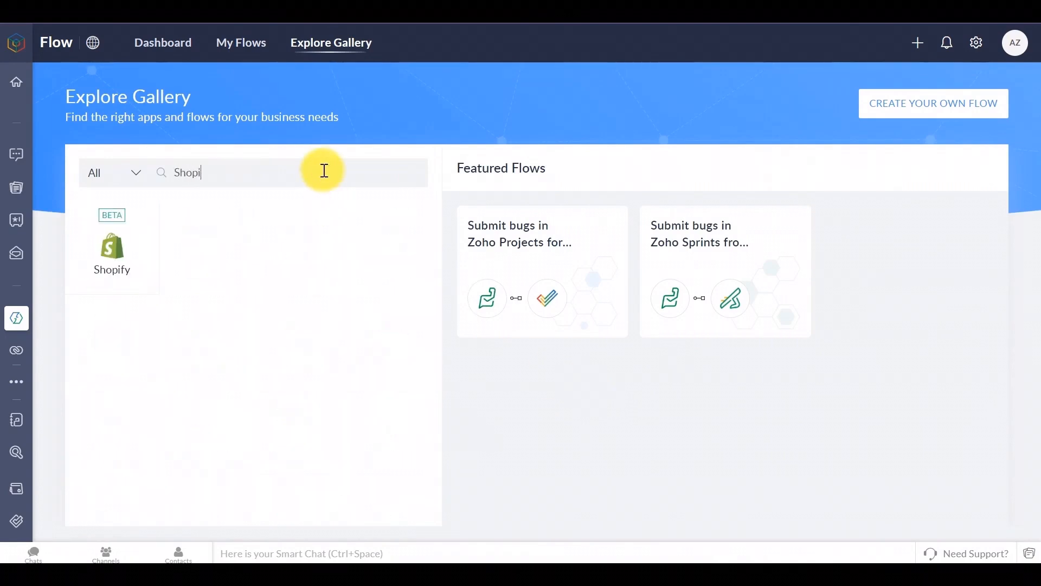
click(355, 44)
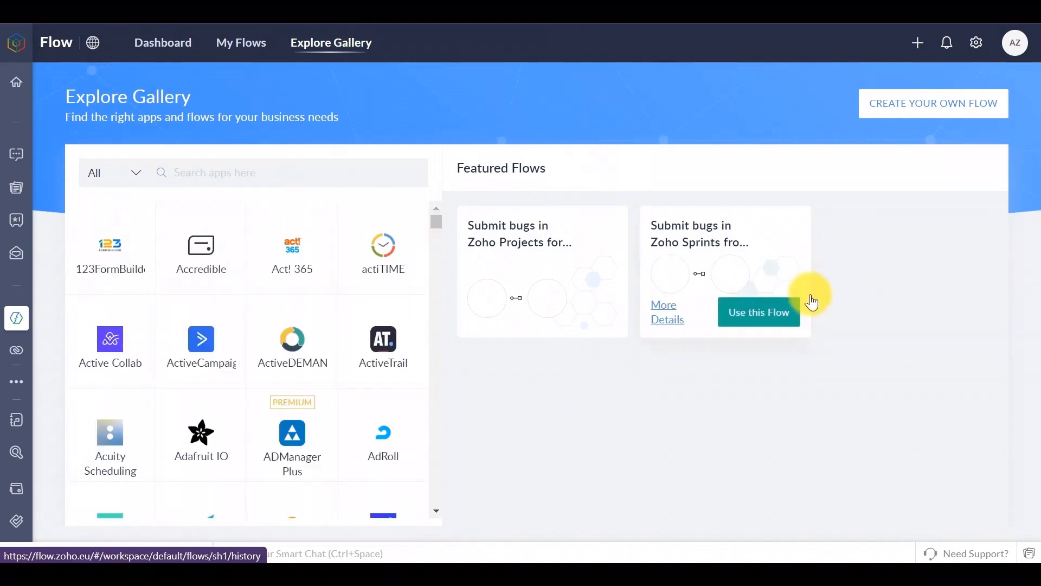
scroll(348, 494, down, 7)
drag(436, 231, 600, 81)
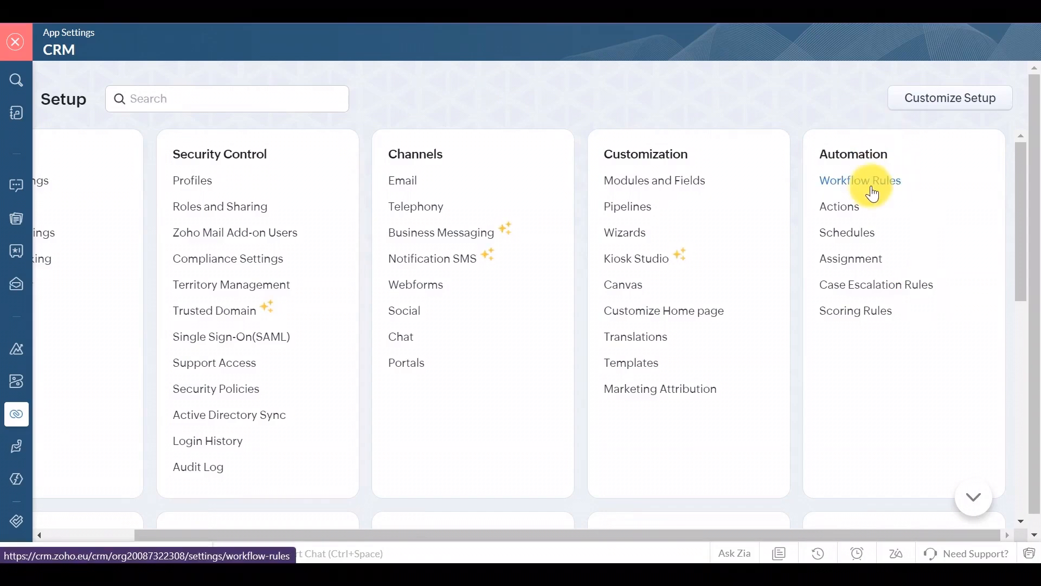
Step: Edit the Big Deal Rule's conditions to Amount >= 10000 and Probability (%) >= 90
click(871, 186)
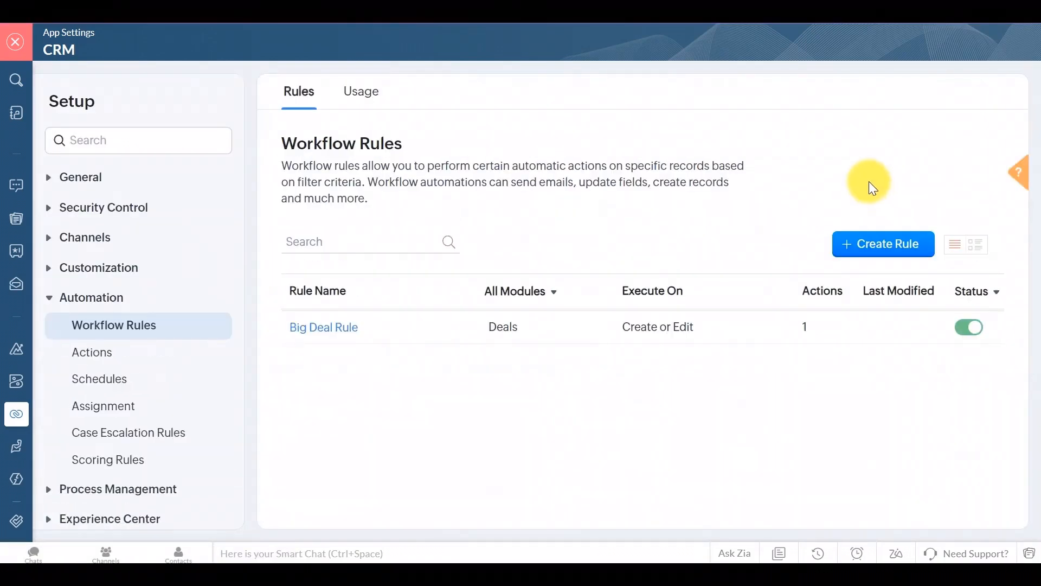
click(332, 328)
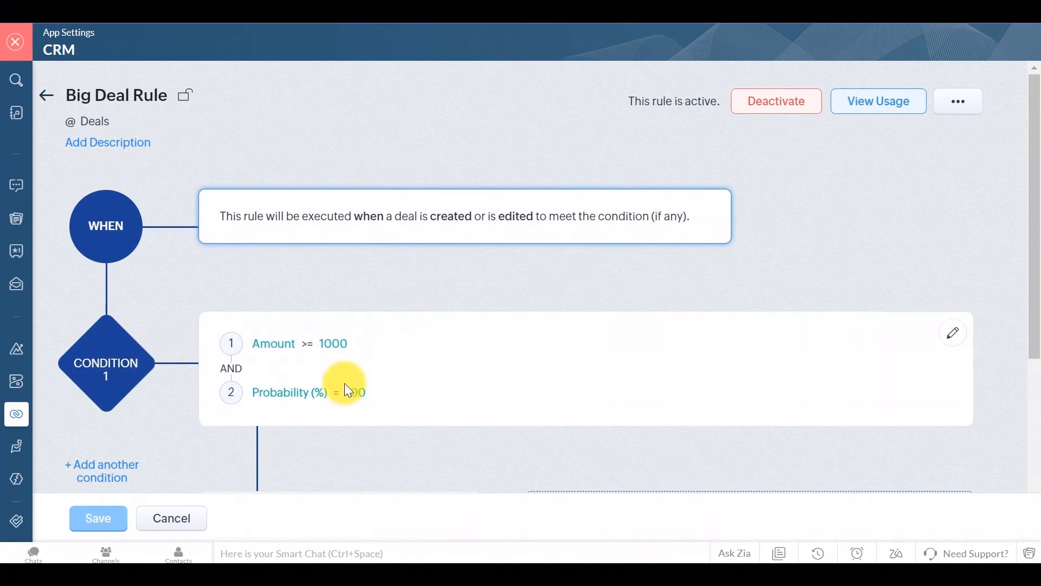
click(956, 333)
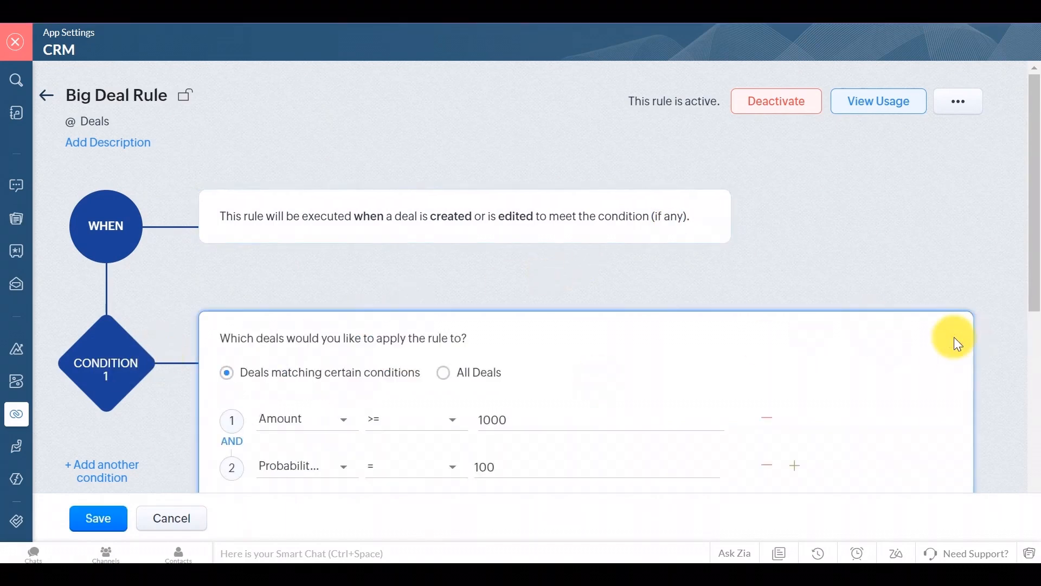
drag(523, 472, 457, 478)
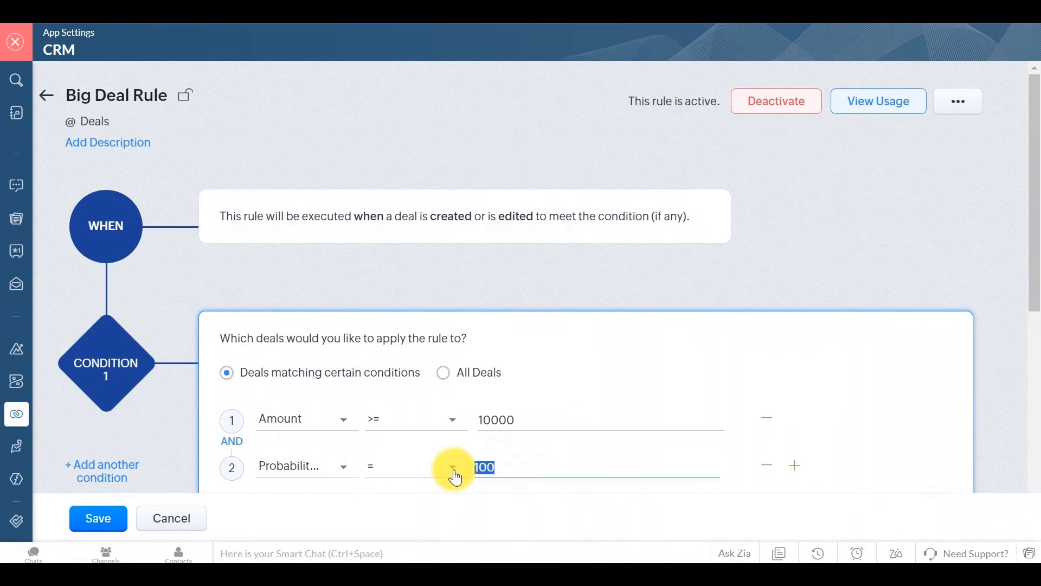
click(456, 473)
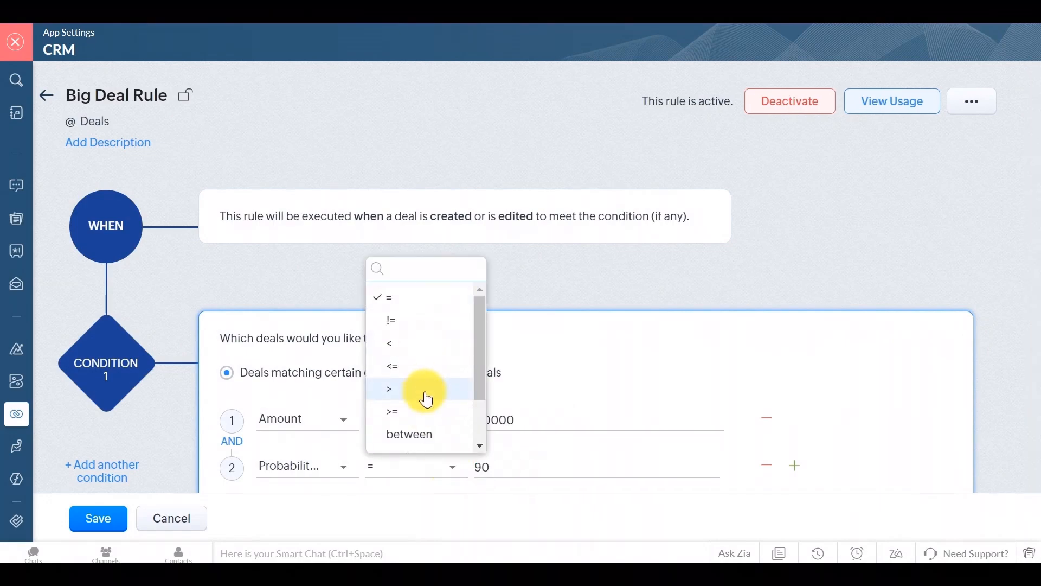
click(421, 412)
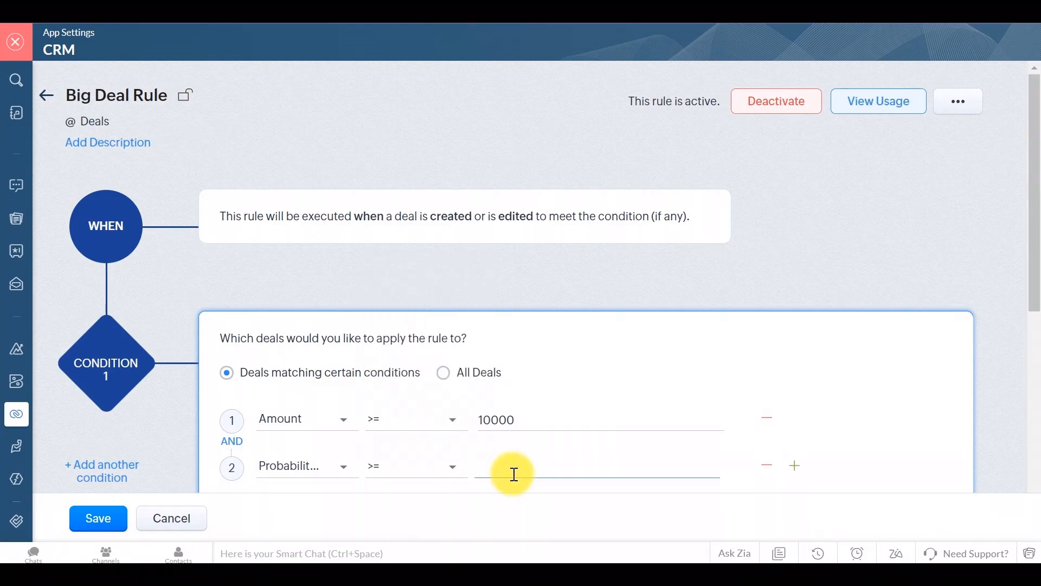
scroll(864, 369, down, 3)
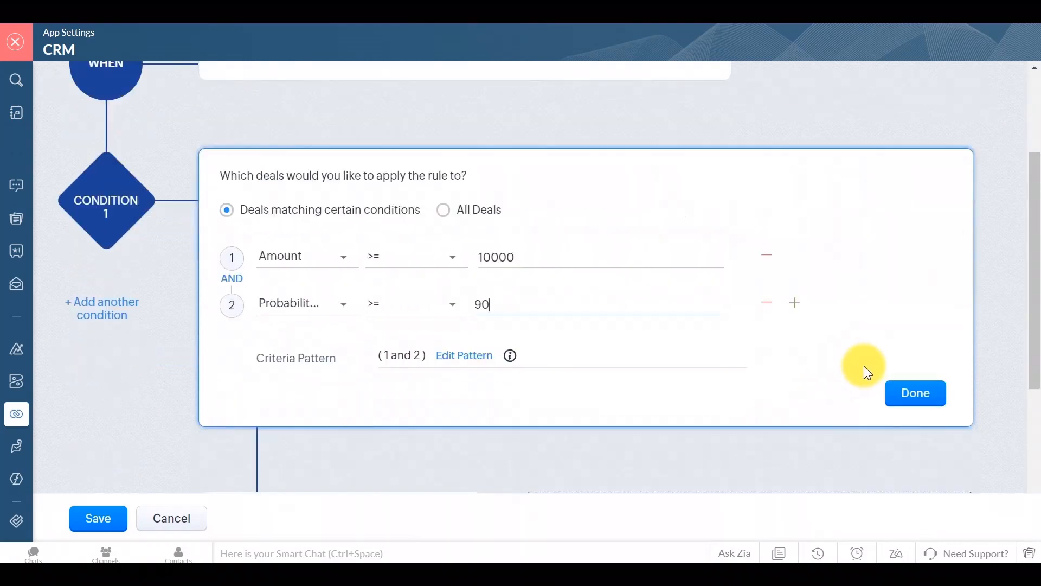
click(905, 396)
click(445, 429)
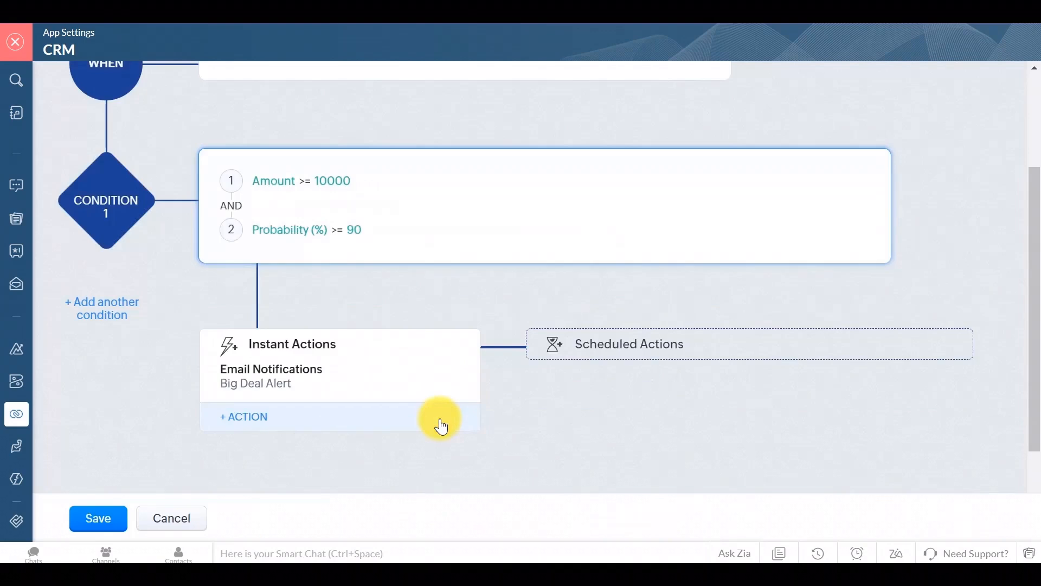
scroll(448, 288, down, 2)
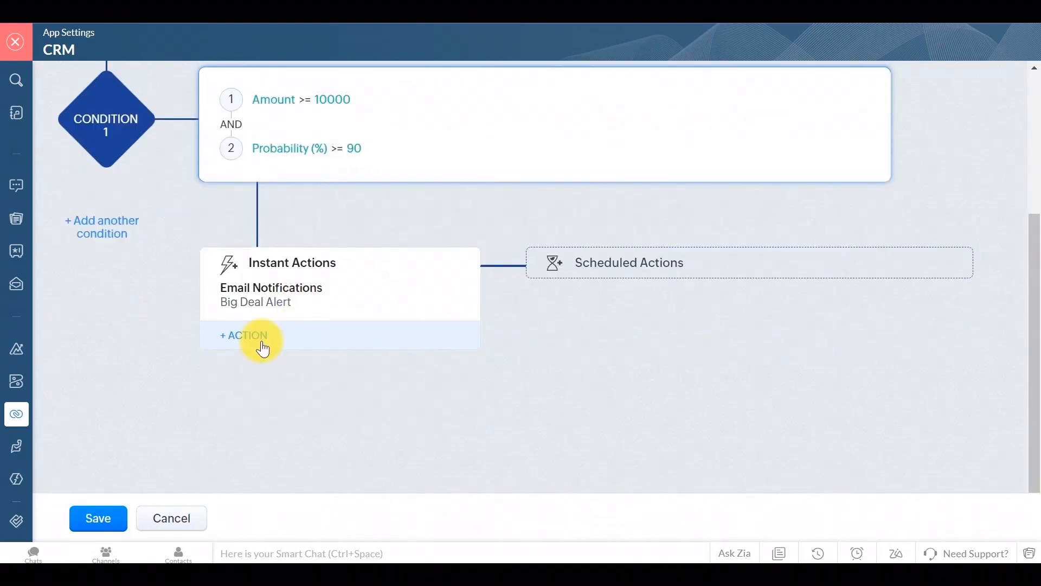
Step: Add a scheduled action to the Big Deal Rule with a 15-minute delay
click(264, 350)
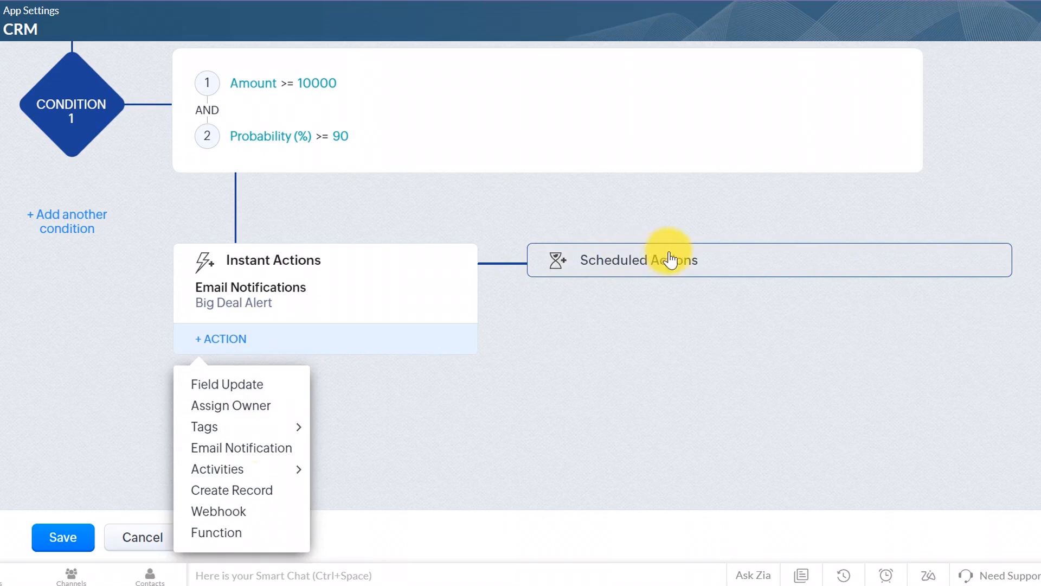
click(671, 261)
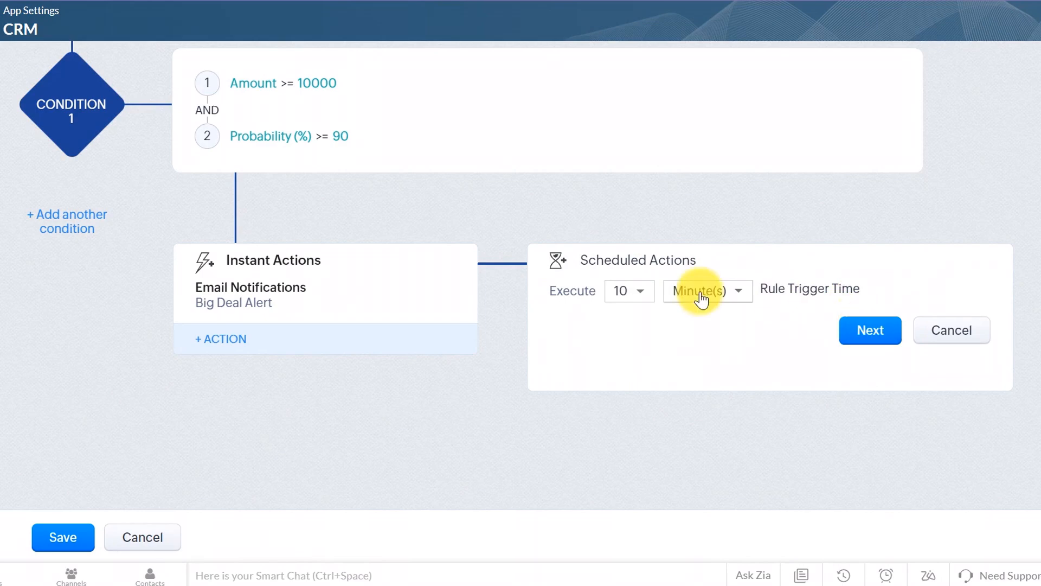
click(635, 296)
click(635, 340)
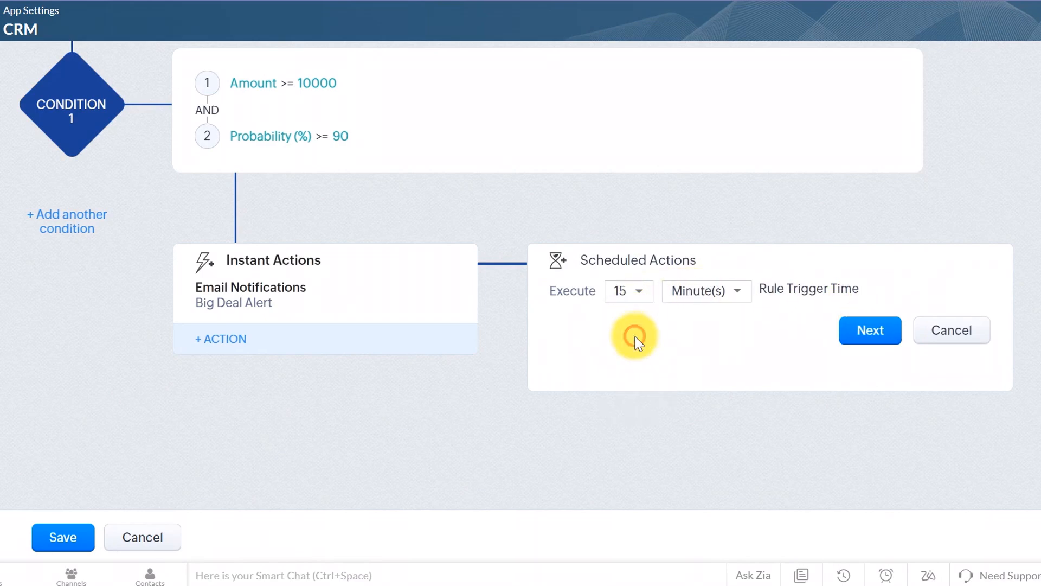
click(874, 331)
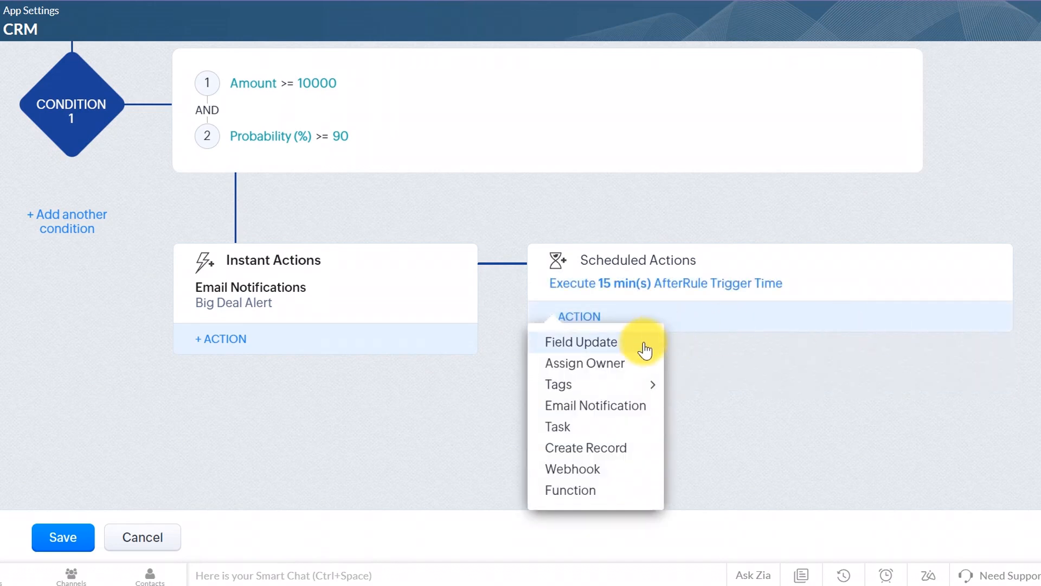
mouse_move(638, 394)
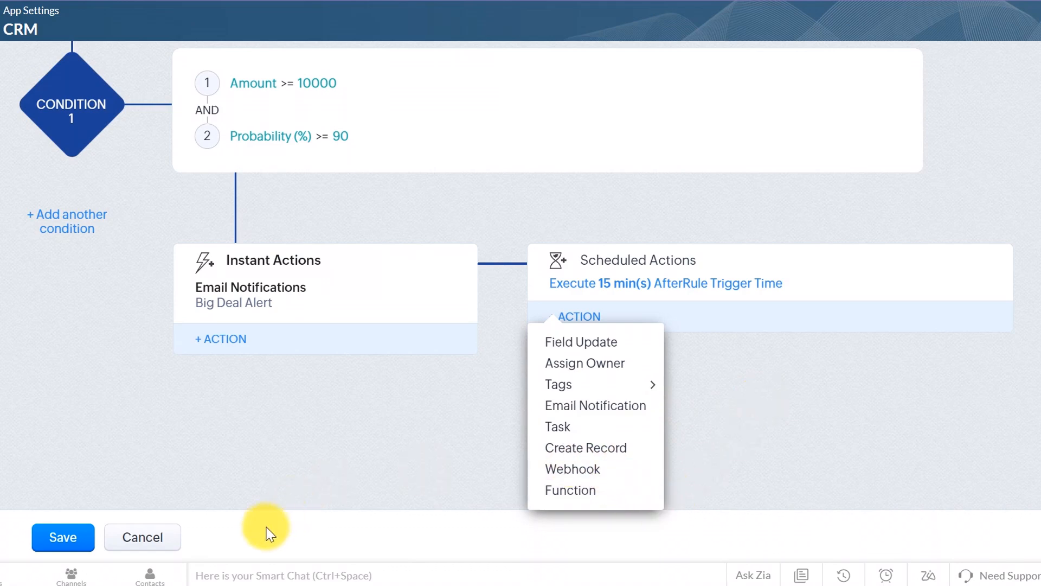
Step: Check the rule's usage statistics, then show its additional options
scroll(222, 463, up, 5)
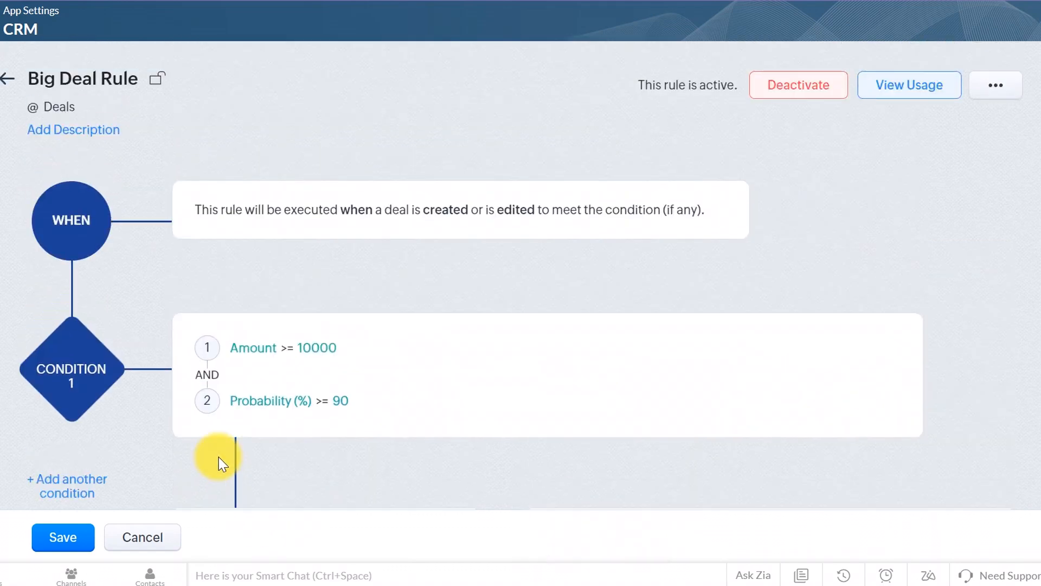
click(934, 86)
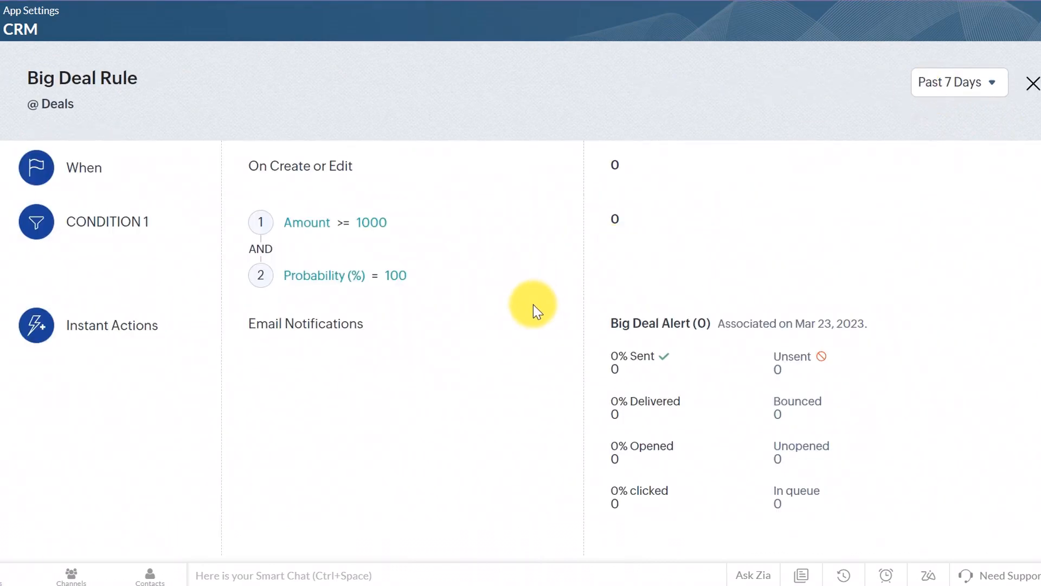
click(1032, 85)
click(992, 89)
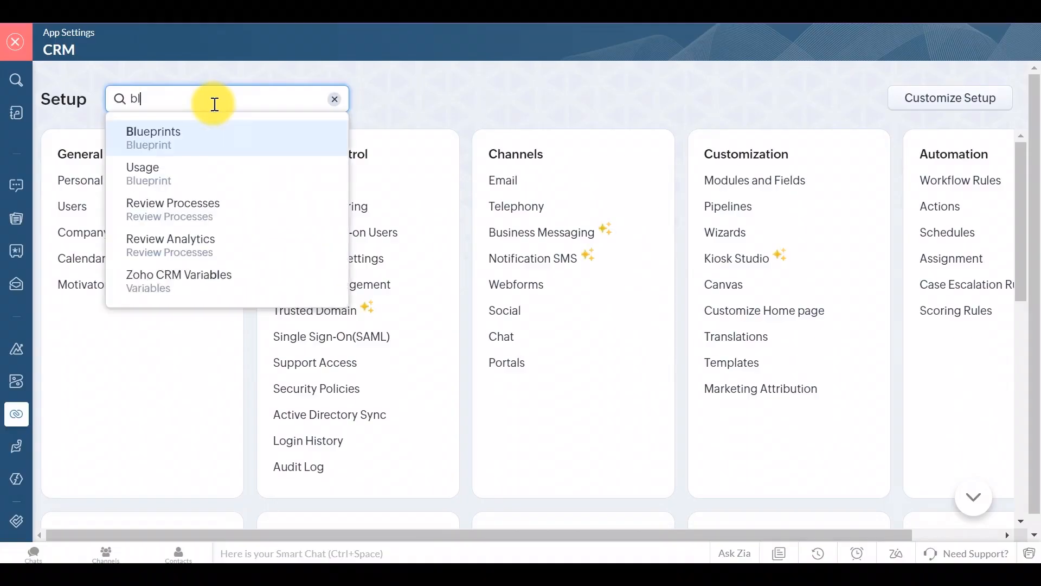
Step: Open the Lead nurturing process blueprint and inspect the Gather details transition's During and After settings
text(ue)
click(204, 140)
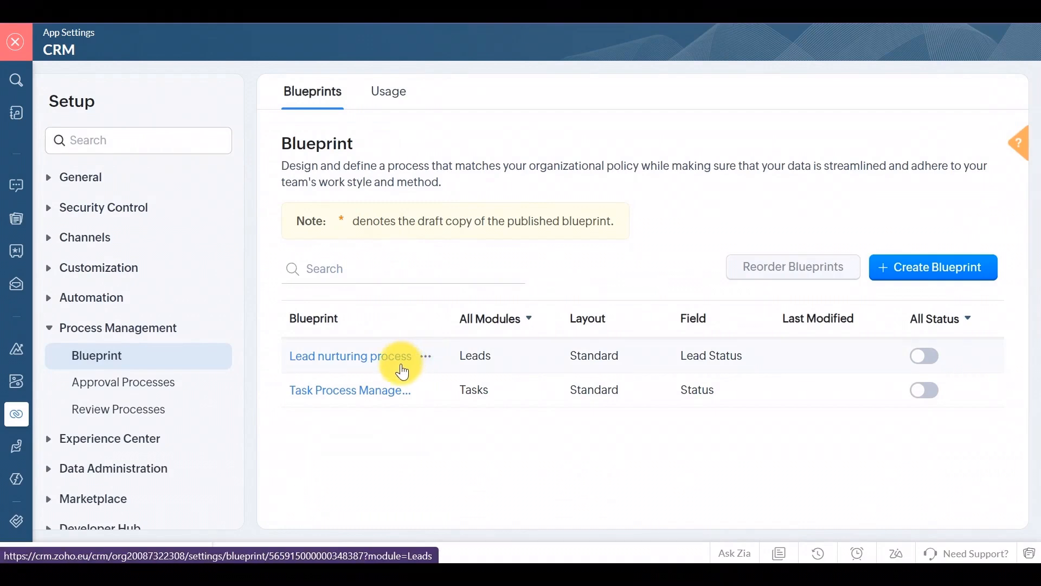
click(402, 367)
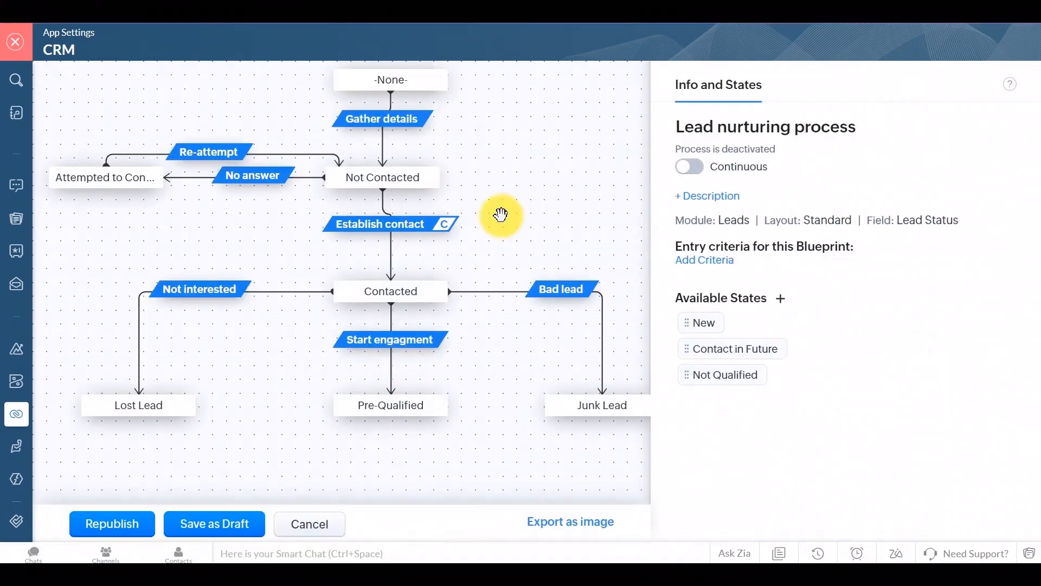
click(400, 71)
click(401, 119)
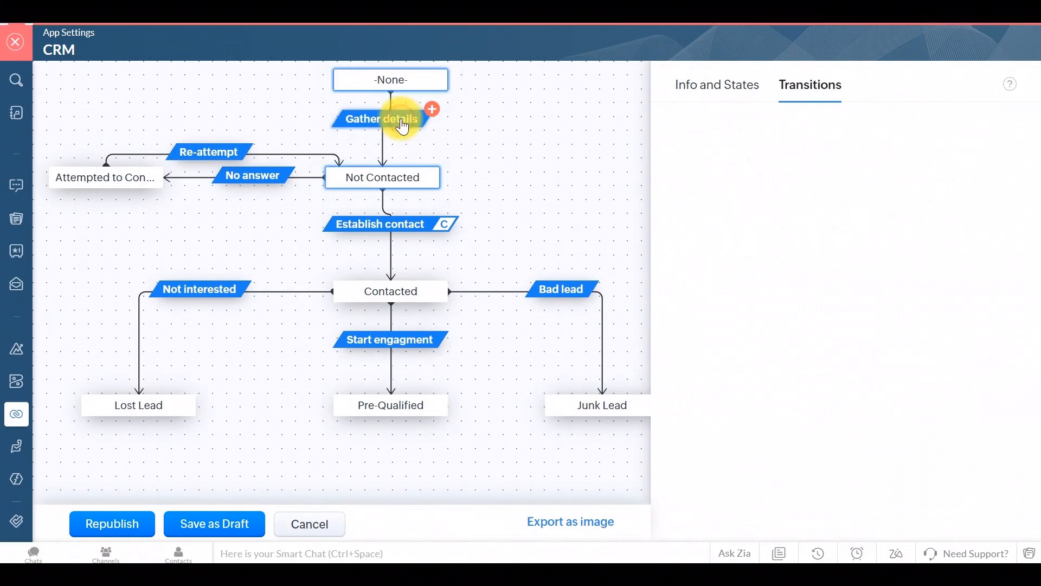
click(862, 239)
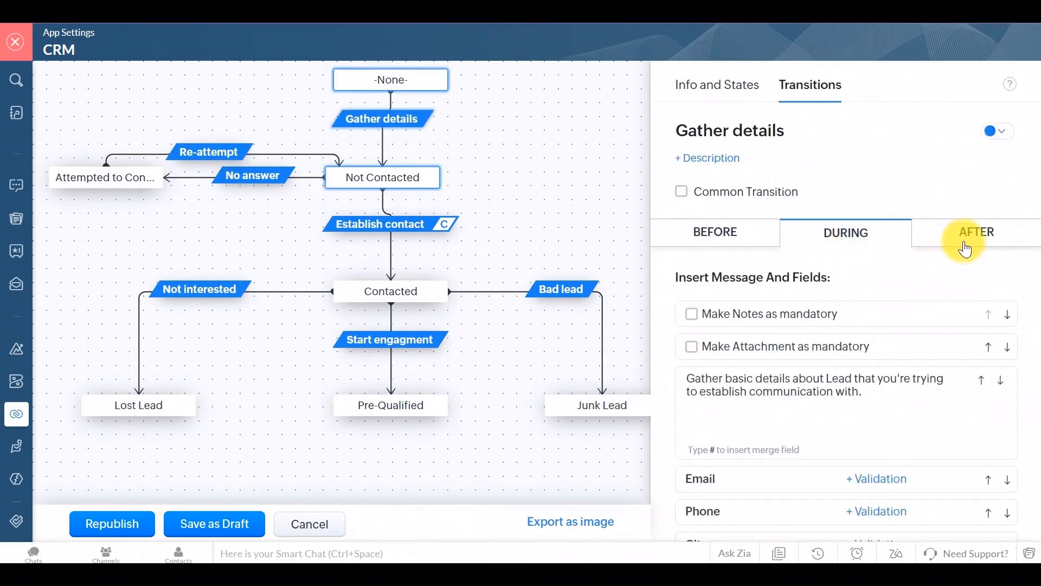
click(964, 244)
Step: Review the Not Contacted, Contacted states and their transitions, then exit the blueprint without saving
click(386, 177)
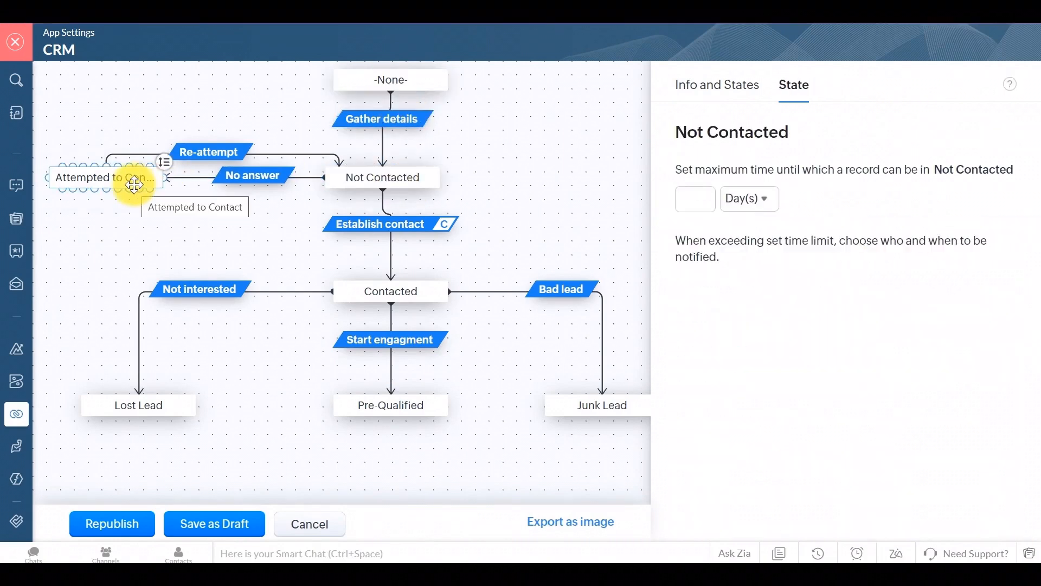
click(388, 226)
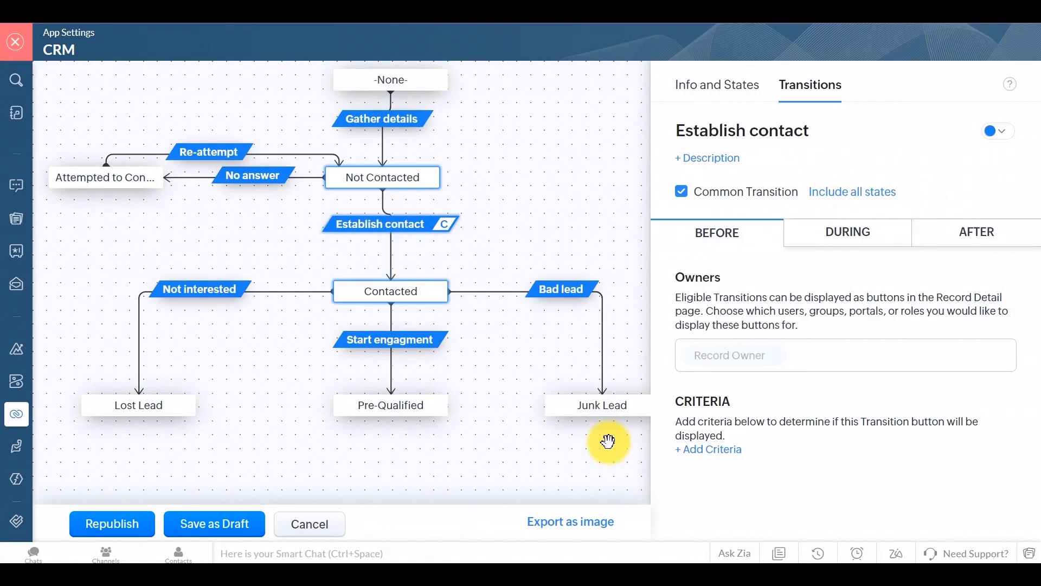
click(400, 294)
click(400, 342)
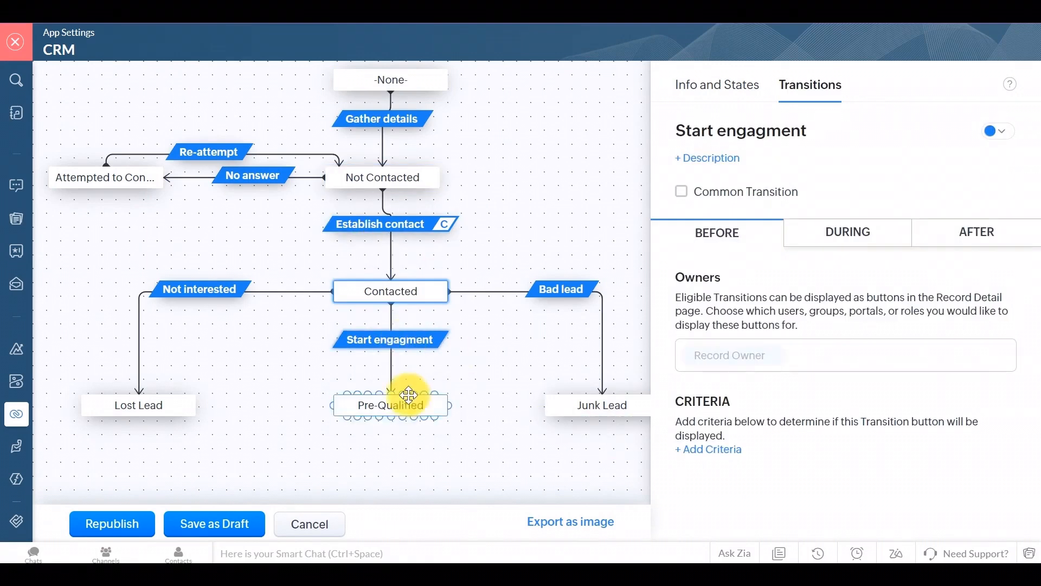
click(609, 414)
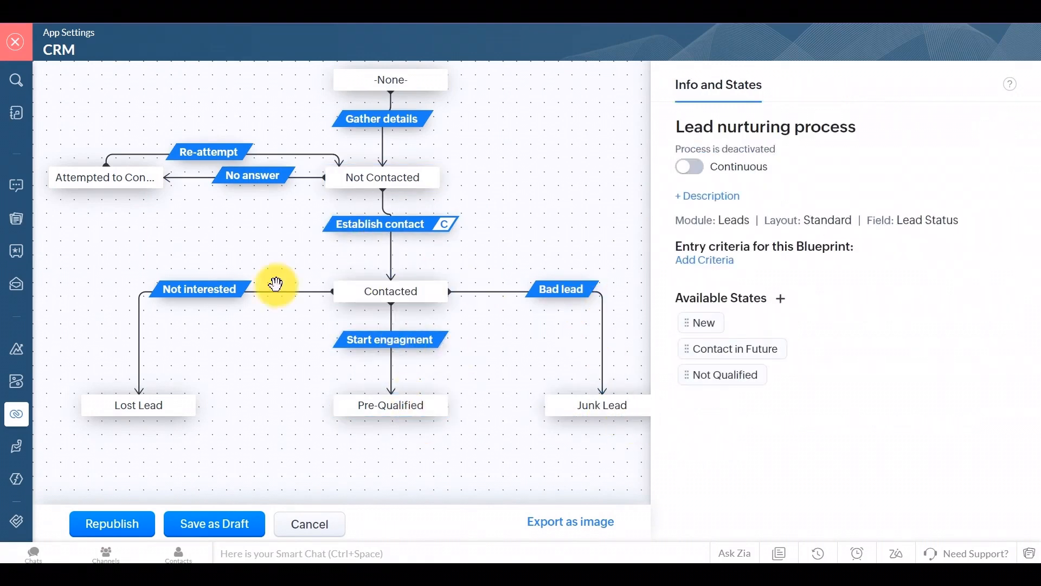
click(310, 525)
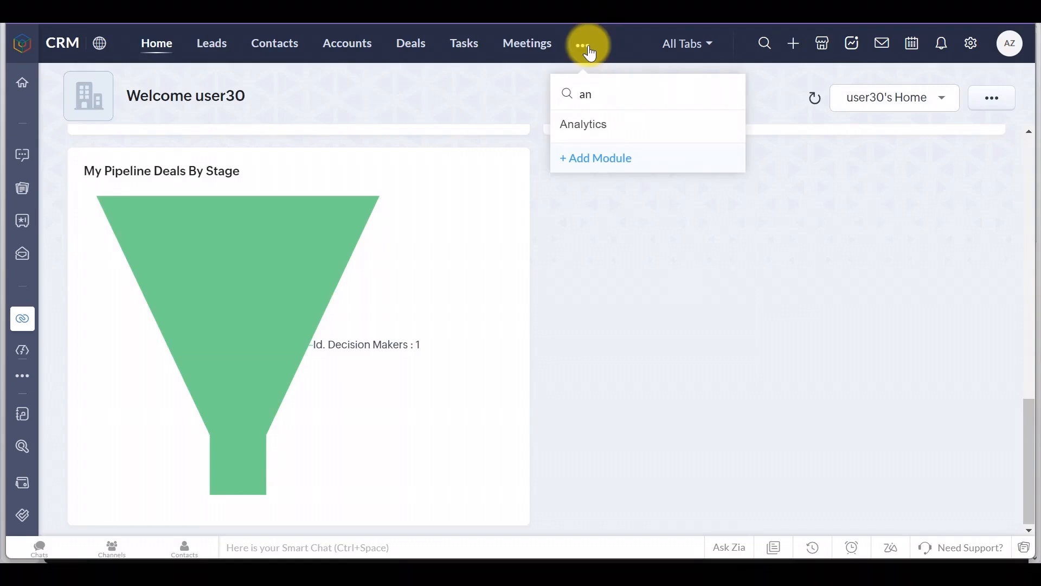
Step: Open the Org Overview dashboard in Analytics
click(613, 131)
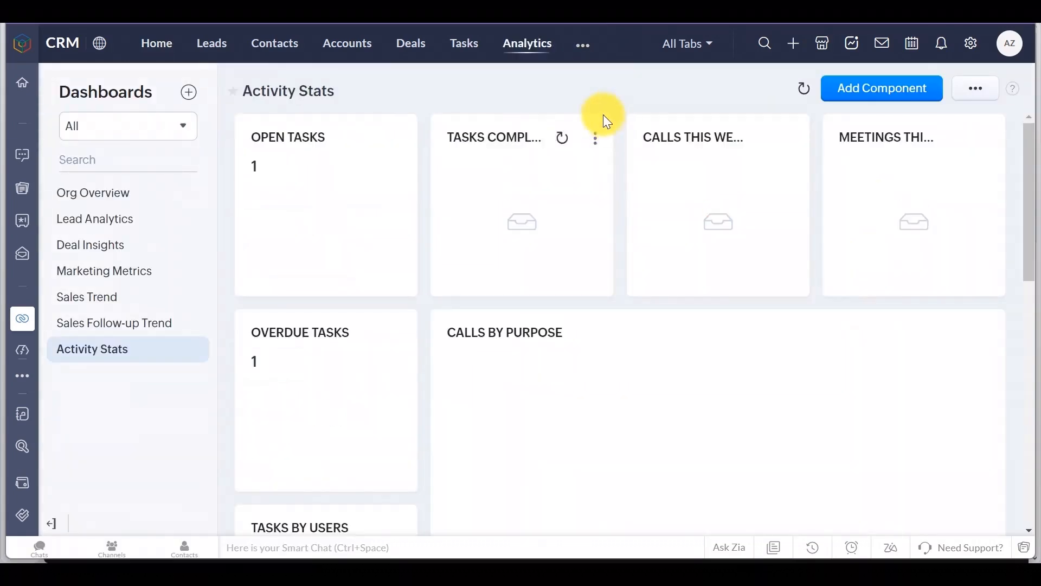
click(120, 198)
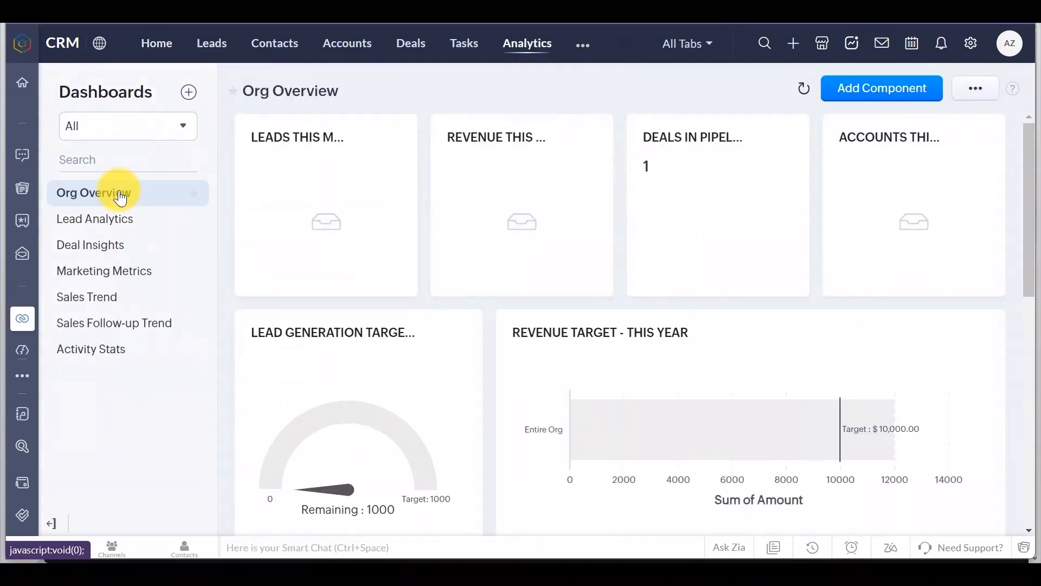
scroll(407, 339, down, 7)
scroll(406, 337, down, 2)
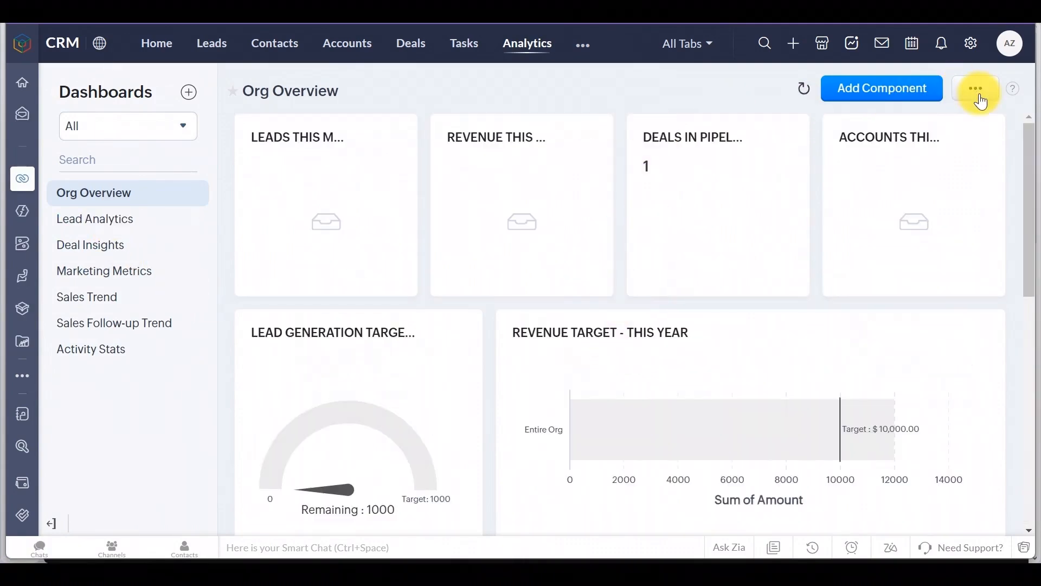
Step: Browse the component gallery's Lead Analytics, Deal Insights and Marketing Metrics categories
click(980, 101)
click(883, 100)
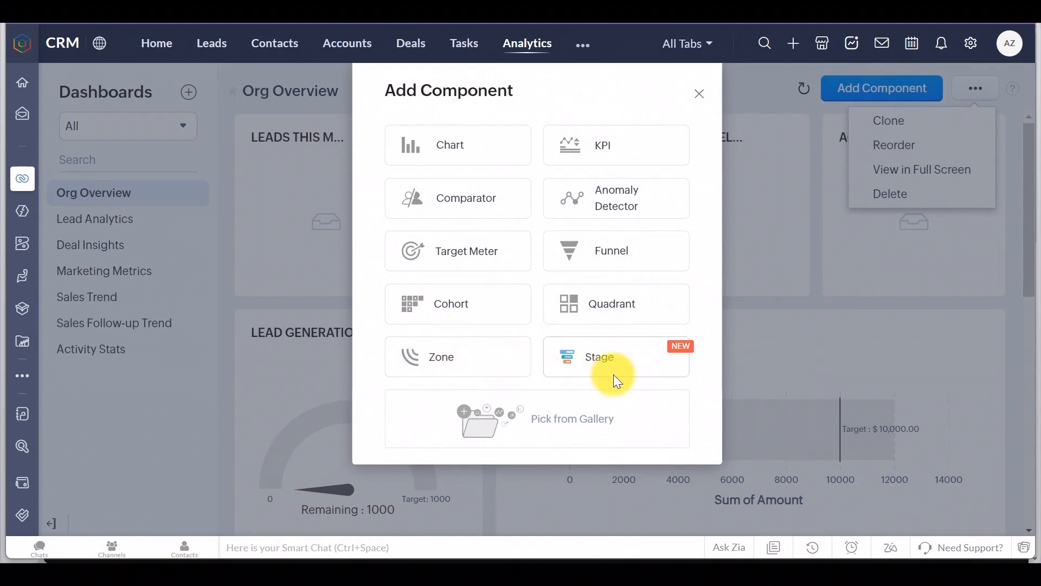
click(590, 426)
scroll(605, 374, down, 5)
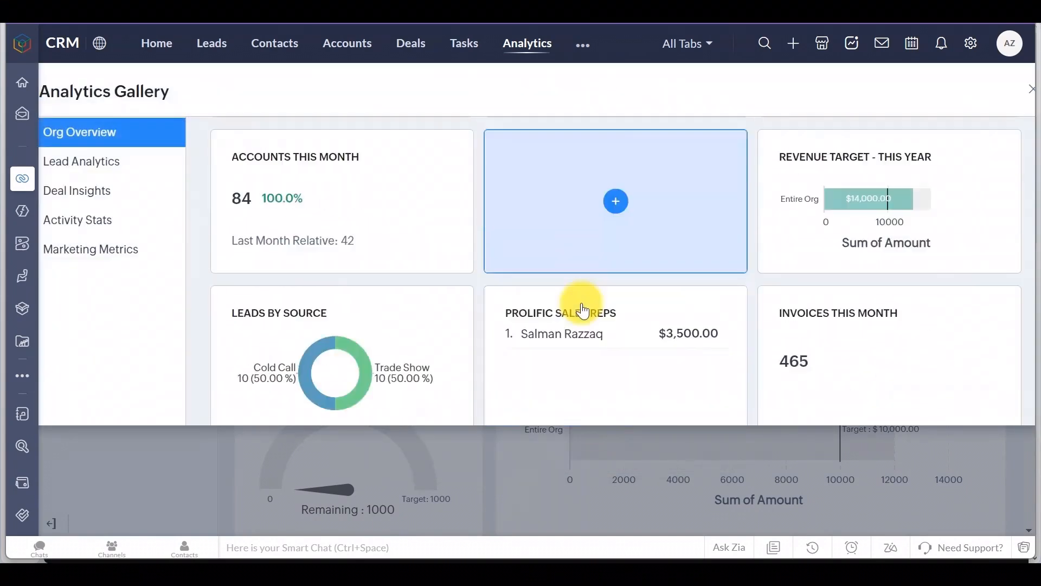
scroll(969, 344, down, 10)
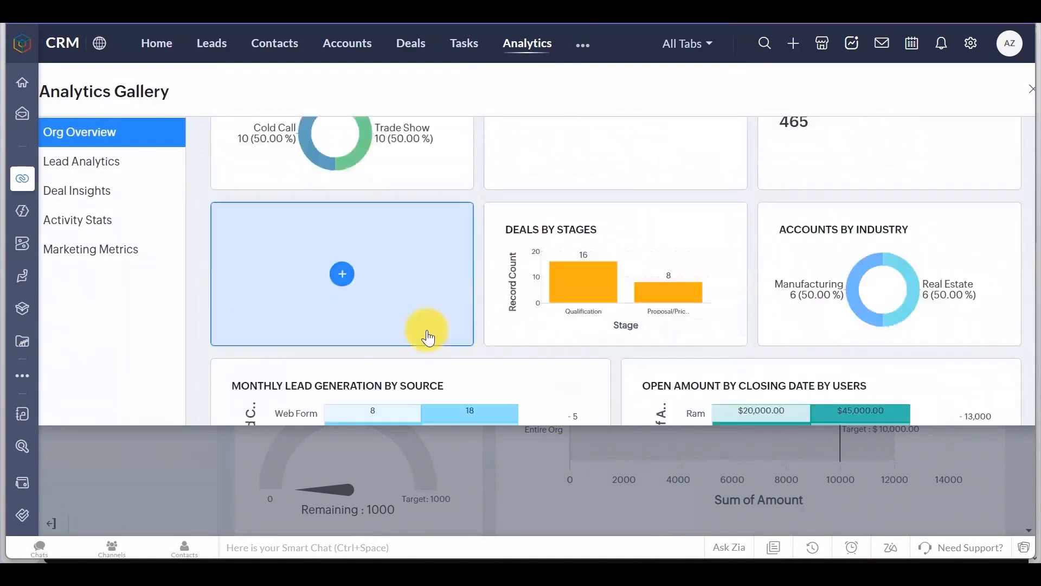
scroll(806, 347, down, 8)
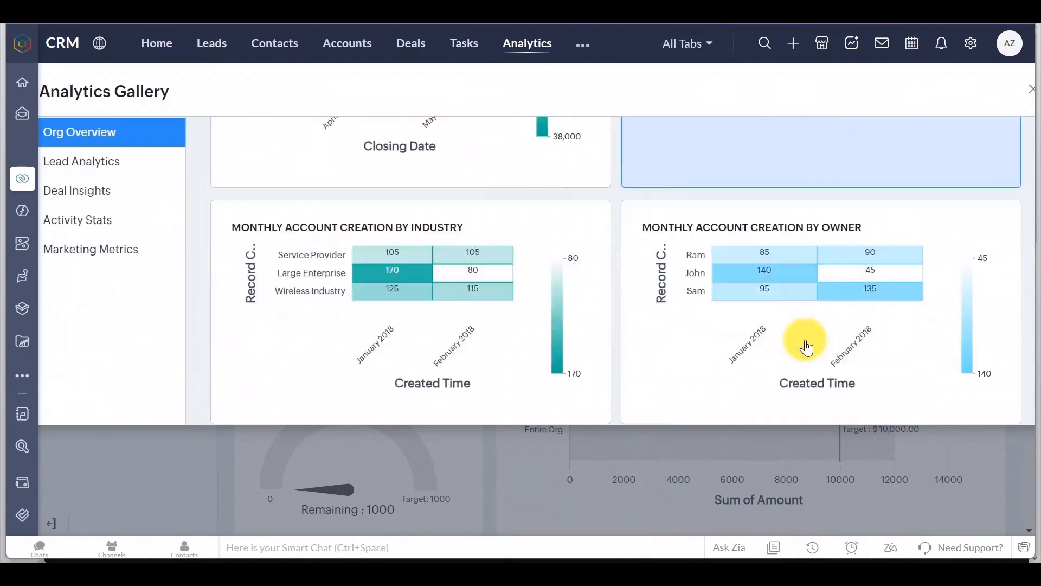
click(103, 163)
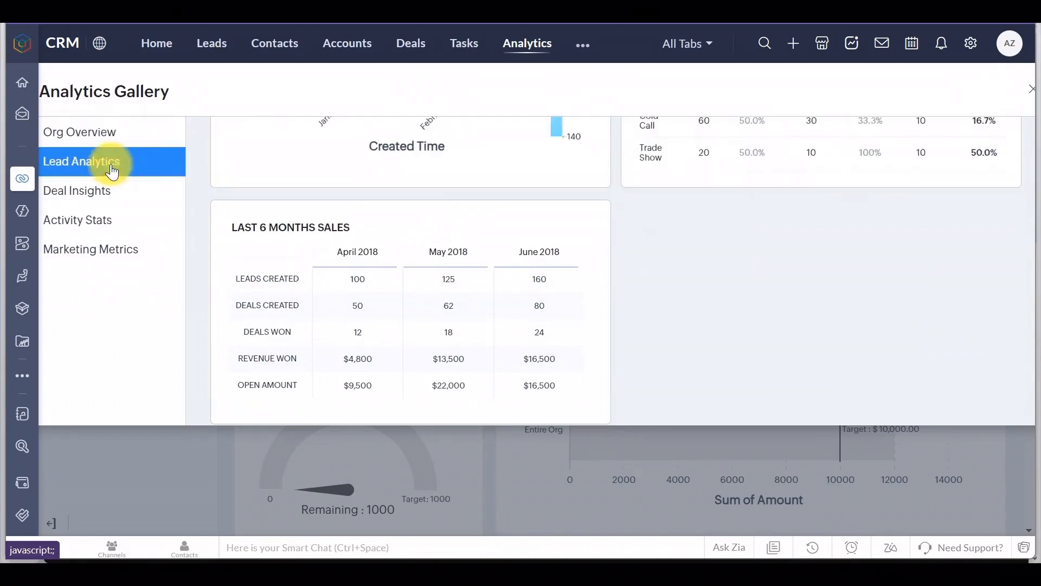
scroll(190, 250, down, 15)
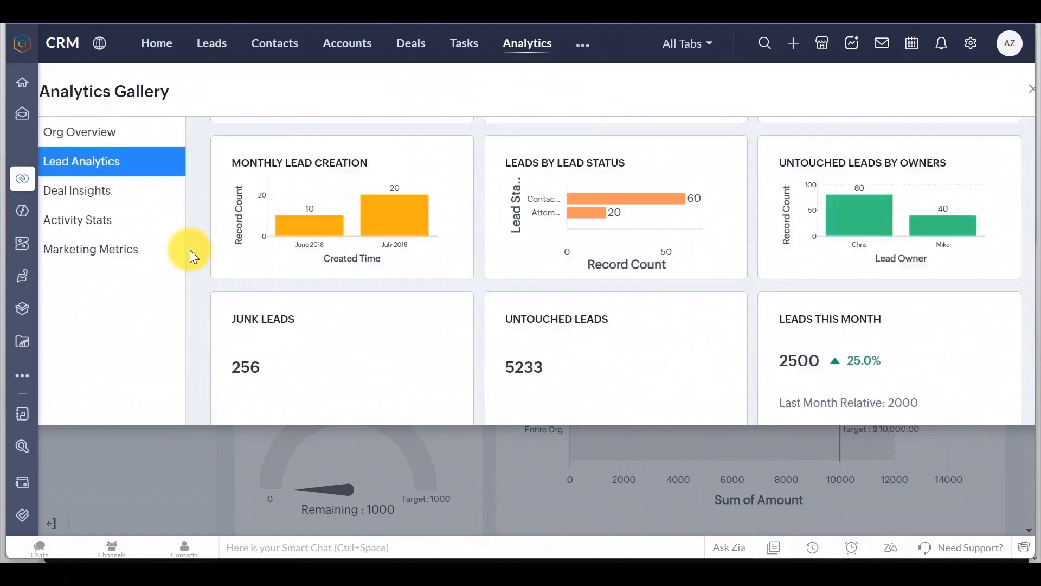
click(97, 206)
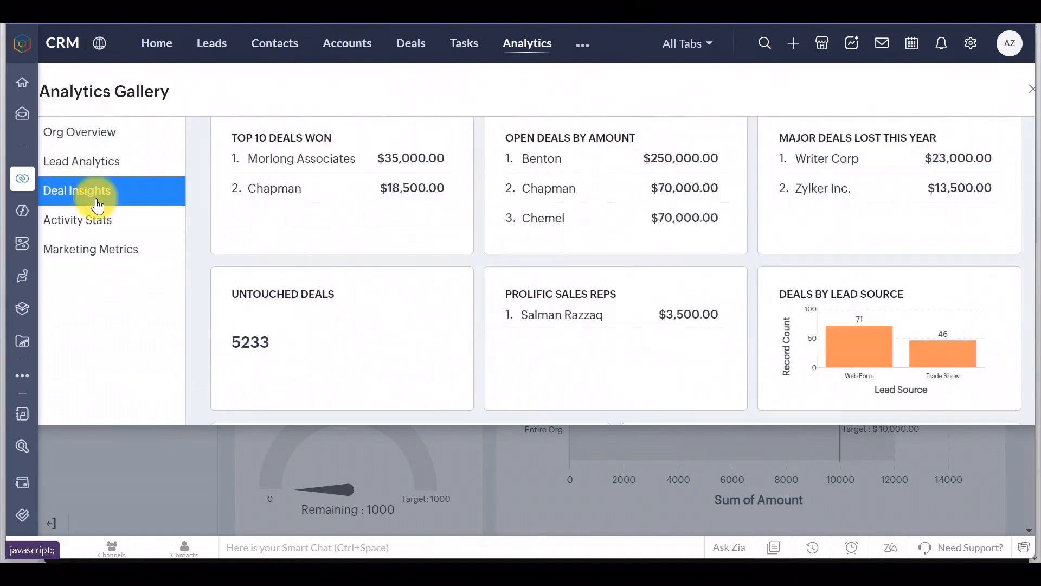
scroll(190, 271, down, 10)
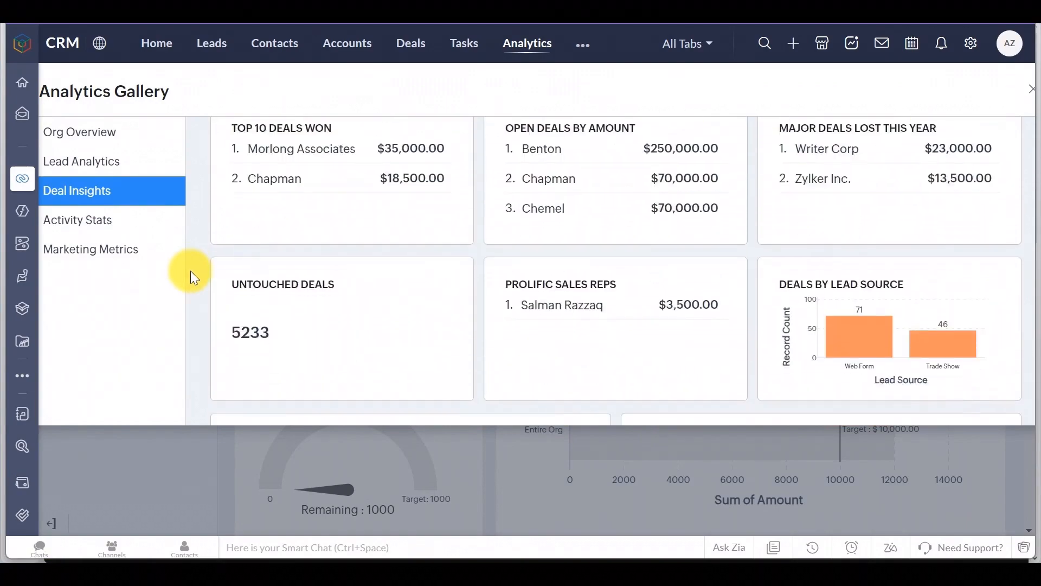
click(92, 249)
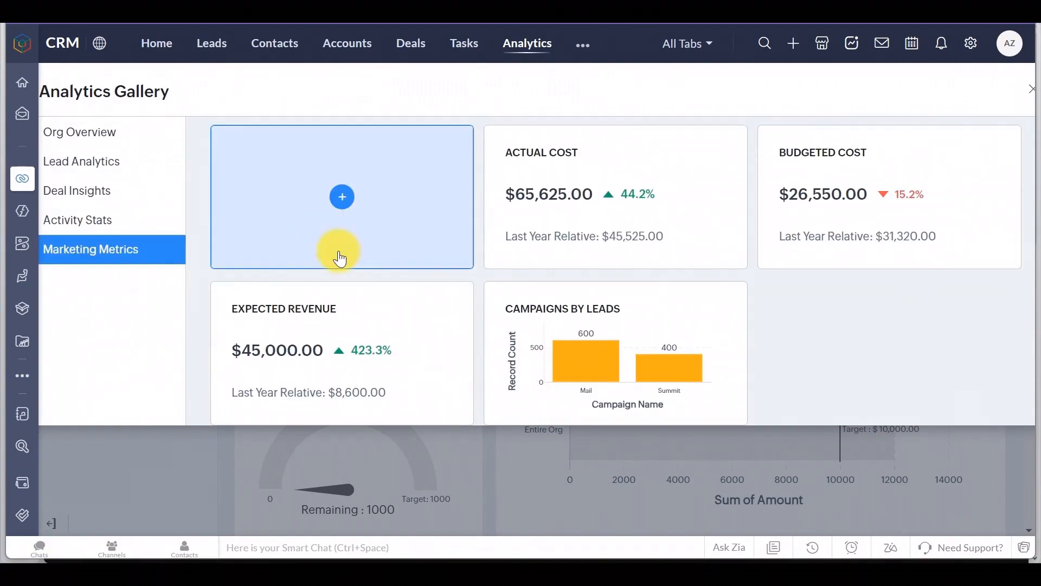
click(88, 194)
Step: Preview the Revenue This Month KPI component, then cancel without adding it
click(352, 244)
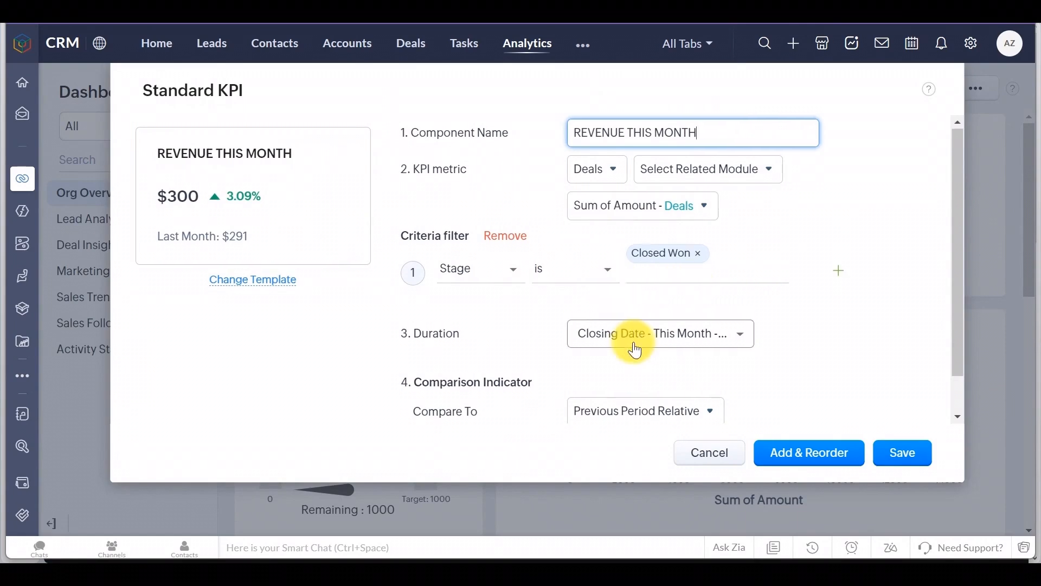
scroll(636, 347, down, 1)
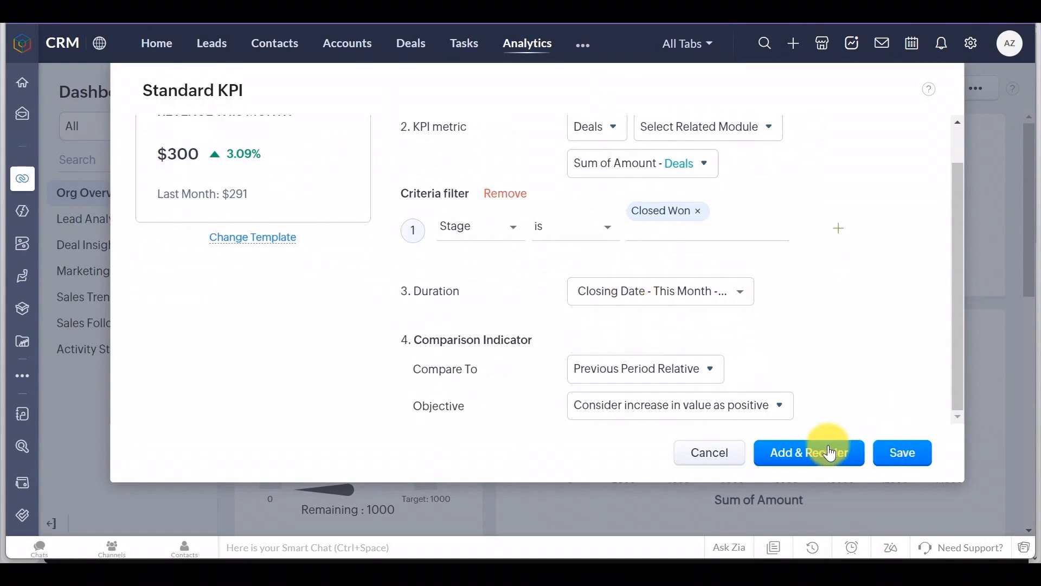
click(702, 453)
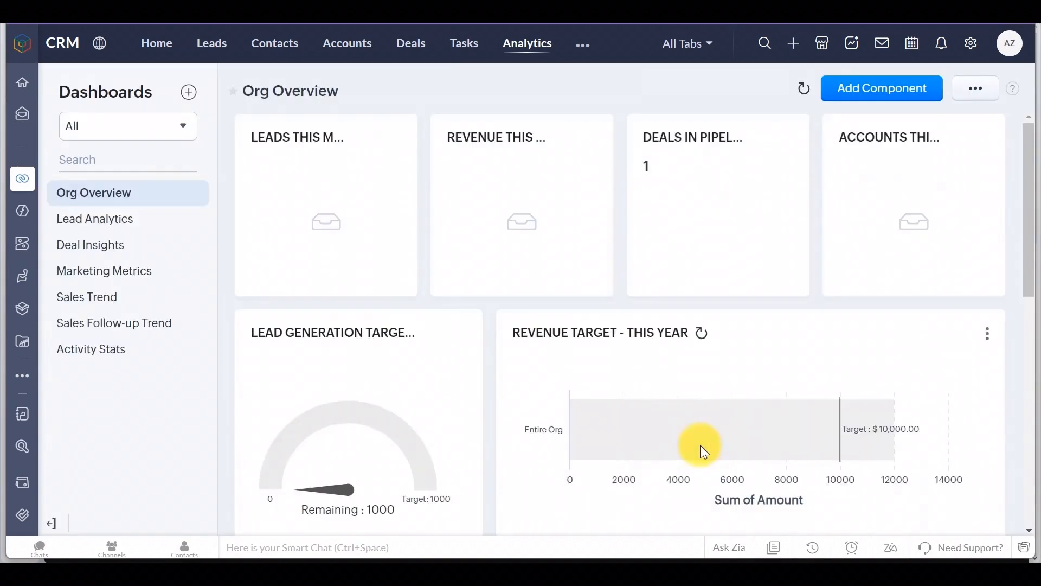
click(579, 55)
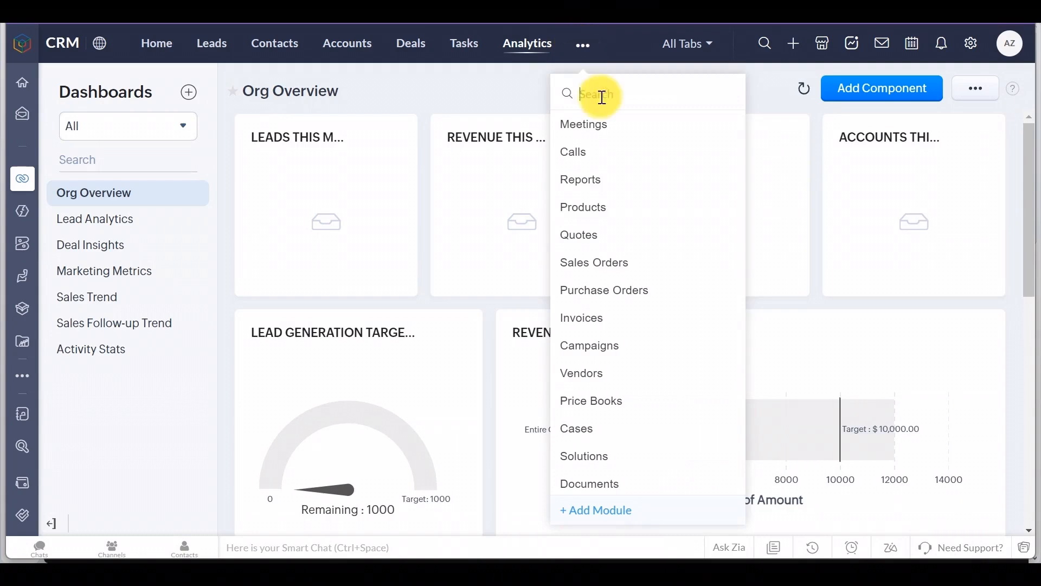
Step: Start a new report in Reports with Deals as the primary module
click(594, 178)
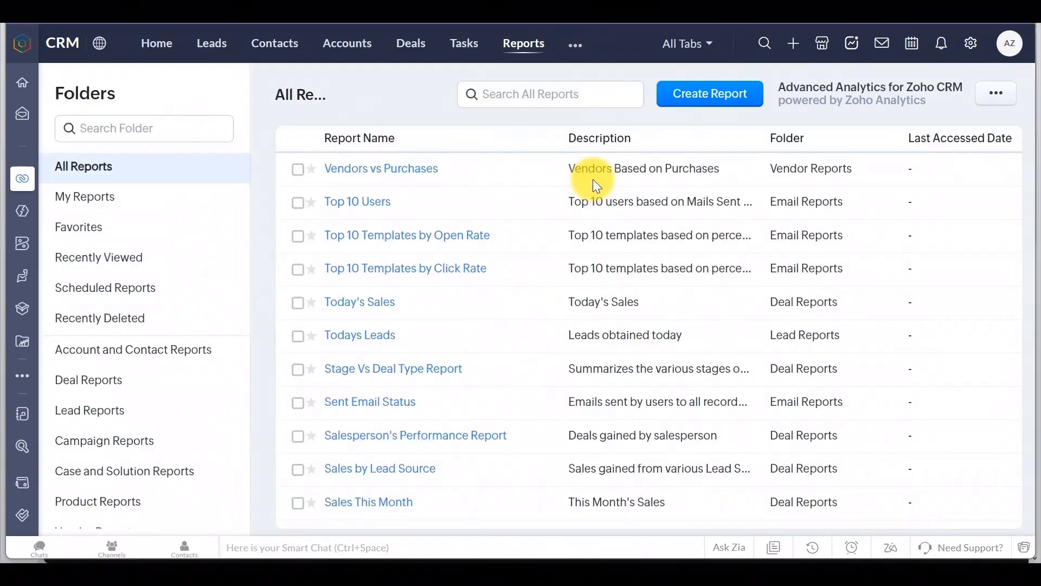
click(721, 95)
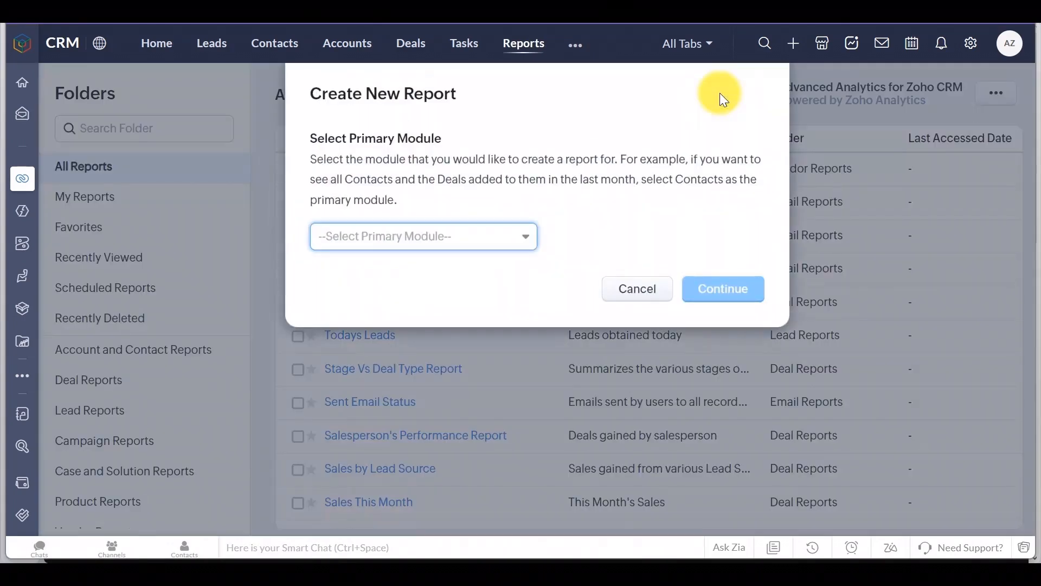
click(520, 237)
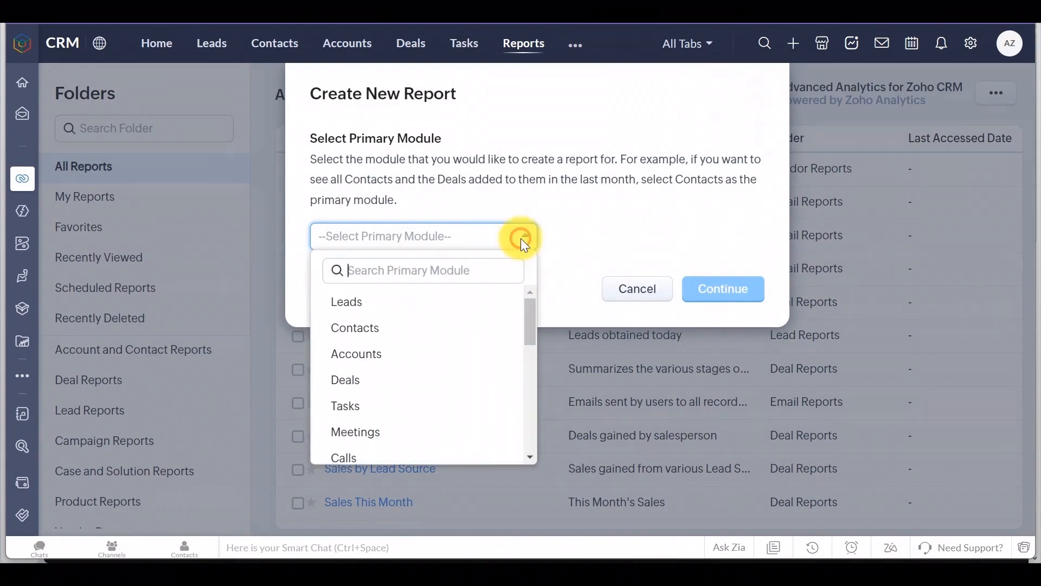
click(395, 383)
click(737, 289)
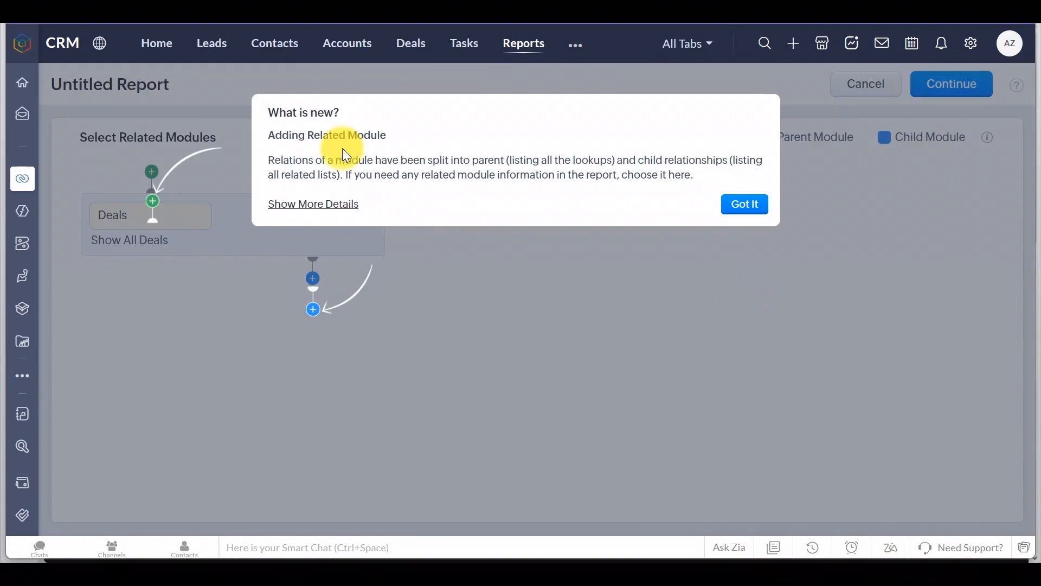
Step: Add Invoices and Emails as related modules under Deals
click(761, 206)
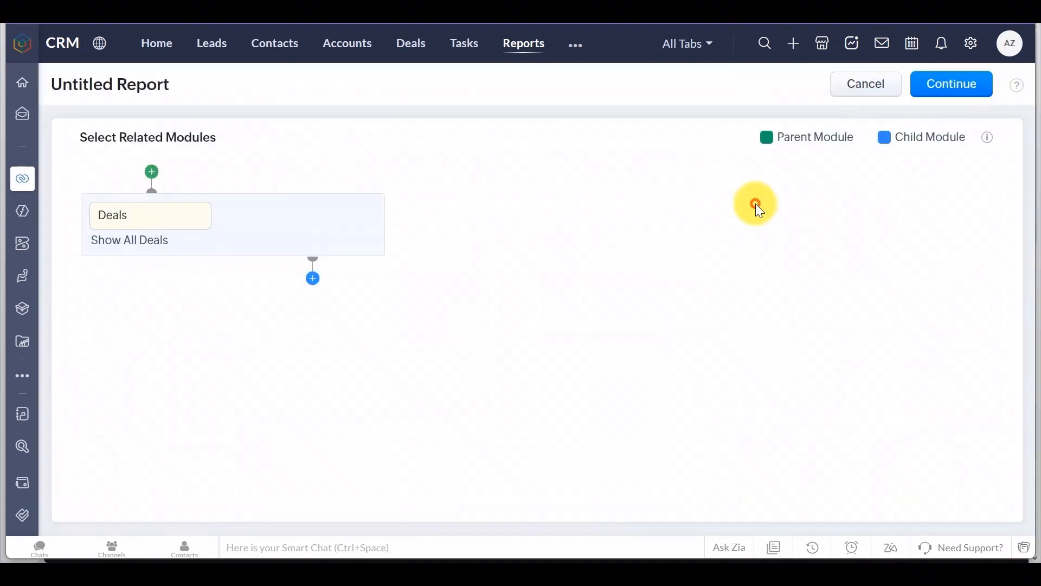
click(313, 281)
click(365, 357)
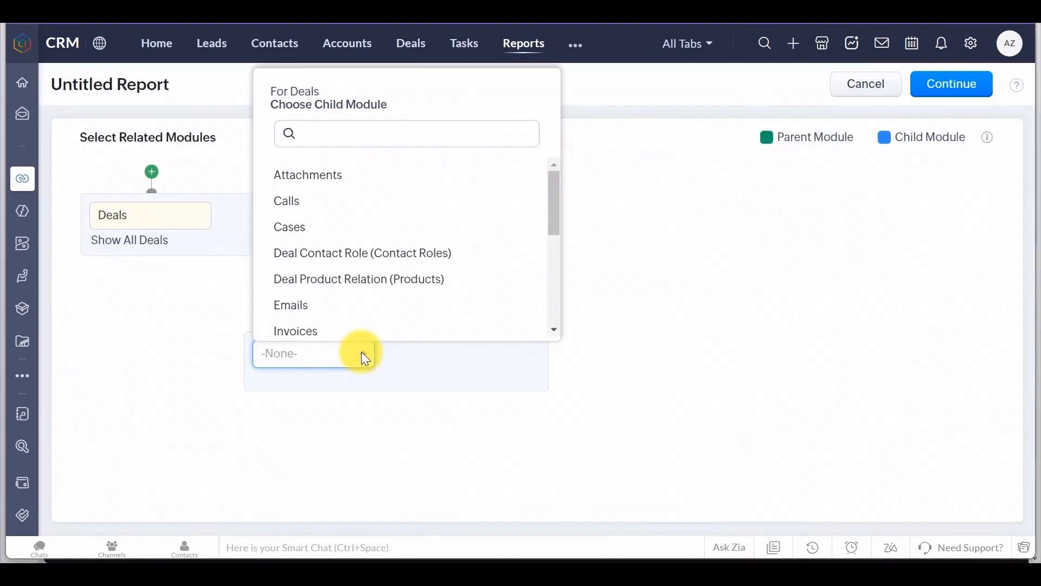
scroll(347, 309, down, 3)
click(333, 254)
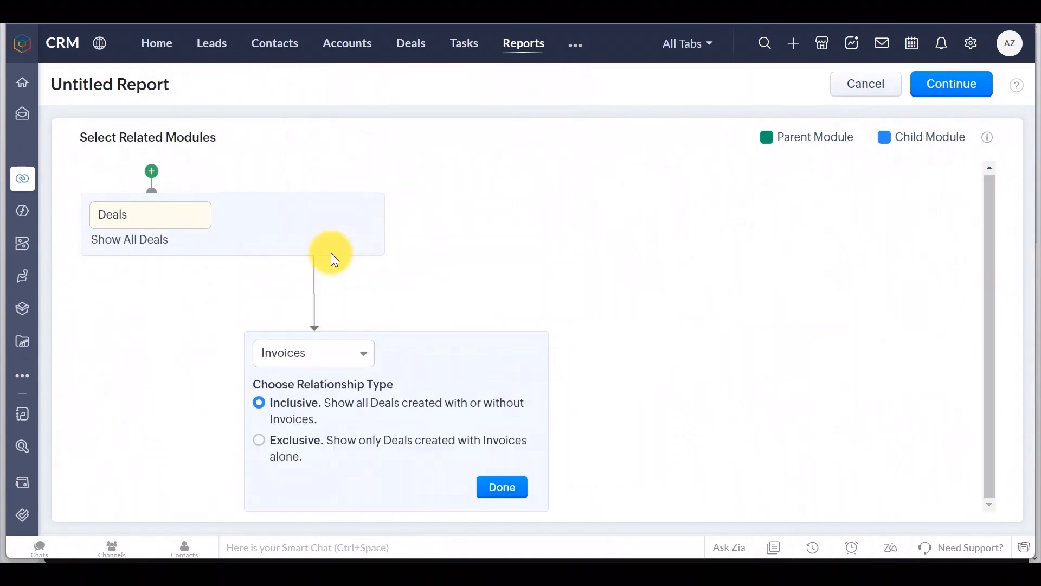
click(360, 353)
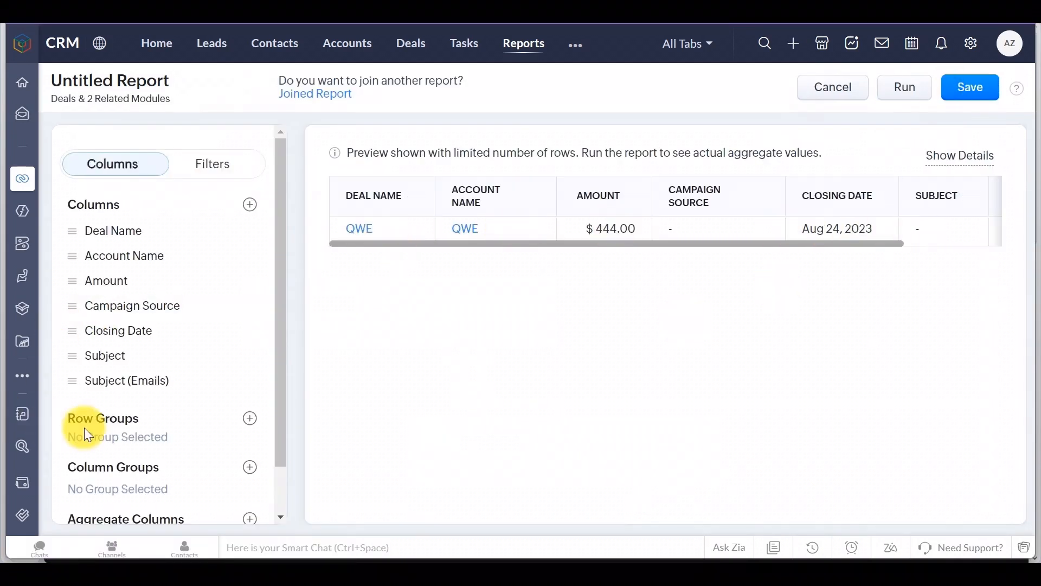
Step: Move the Amount column below Subject, remove Subject, and group rows by Amount
drag(378, 296, 119, 357)
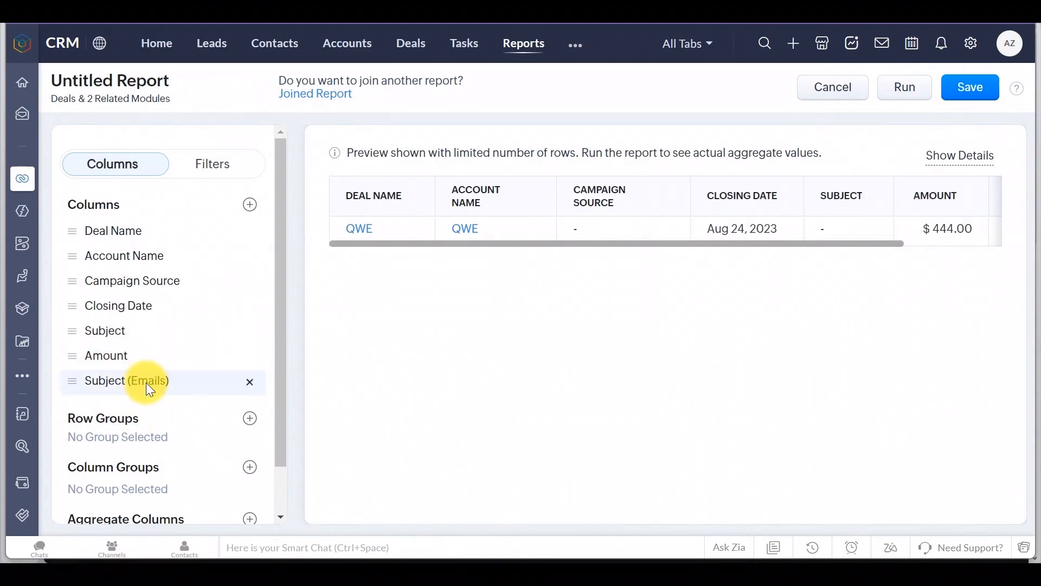
click(251, 331)
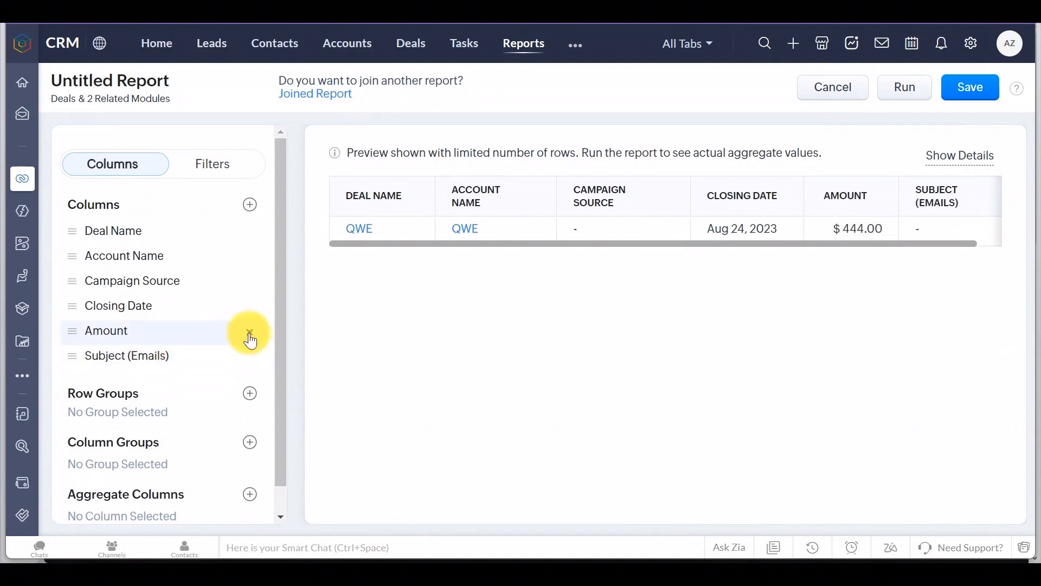
scroll(201, 369, down, 1)
click(248, 366)
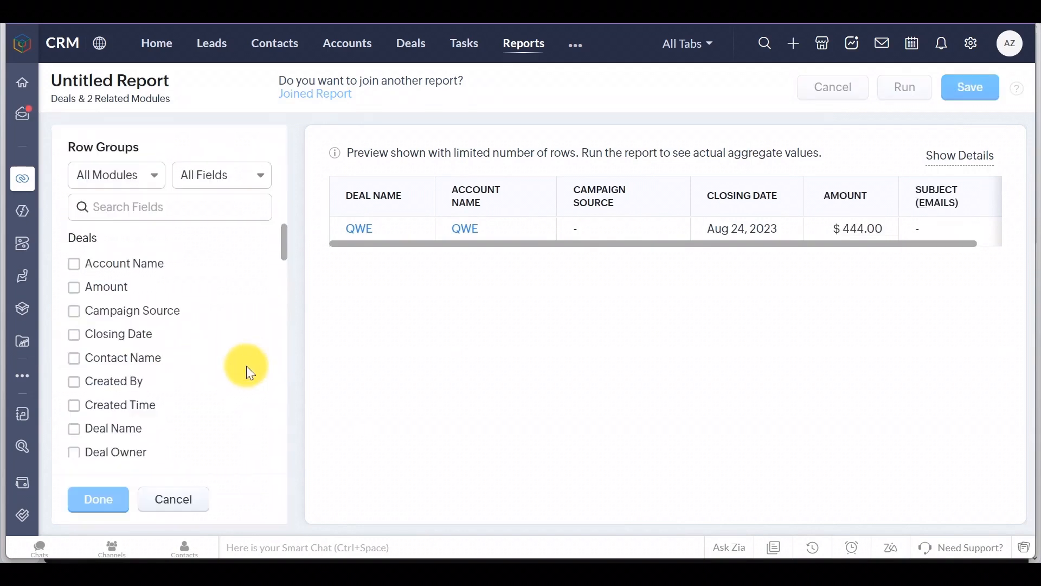
click(105, 286)
click(107, 504)
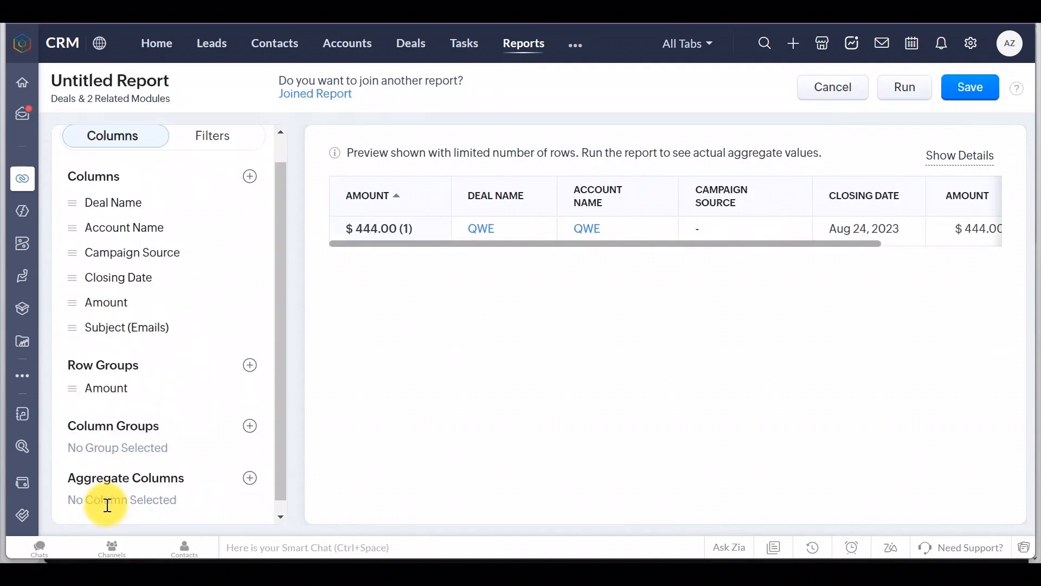